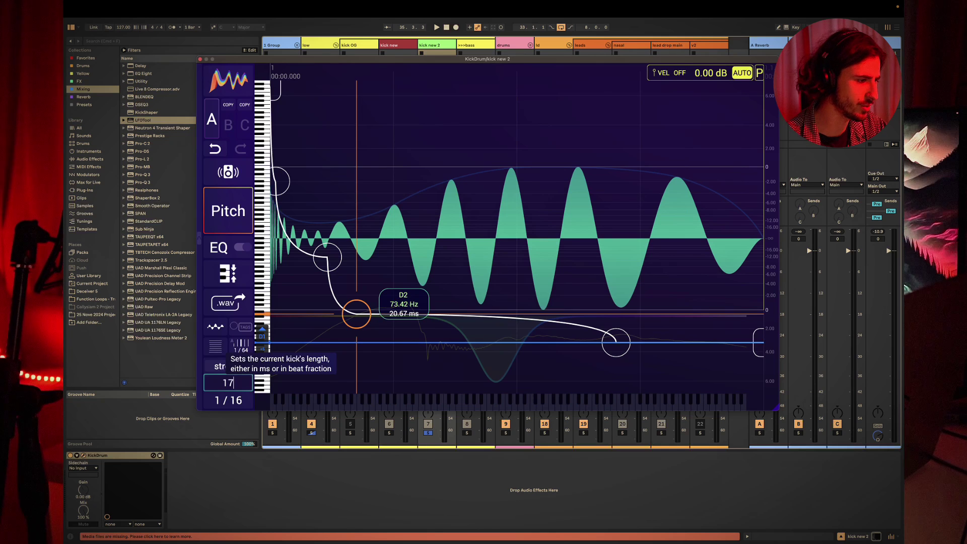
# - Set the kick's length to 175 ms and switch the KickDrum editor to its gain envelope
pyautogui.press('Return')
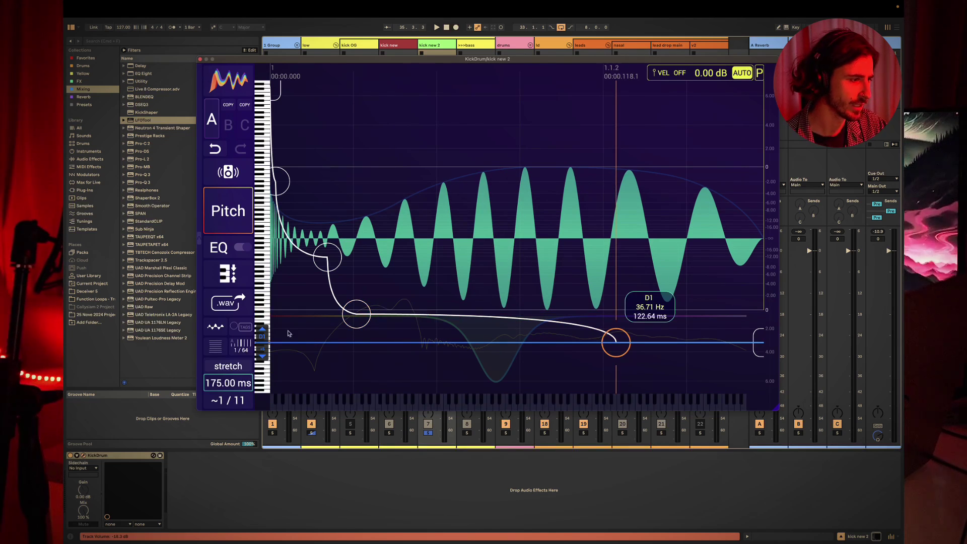
pyautogui.click(228, 211)
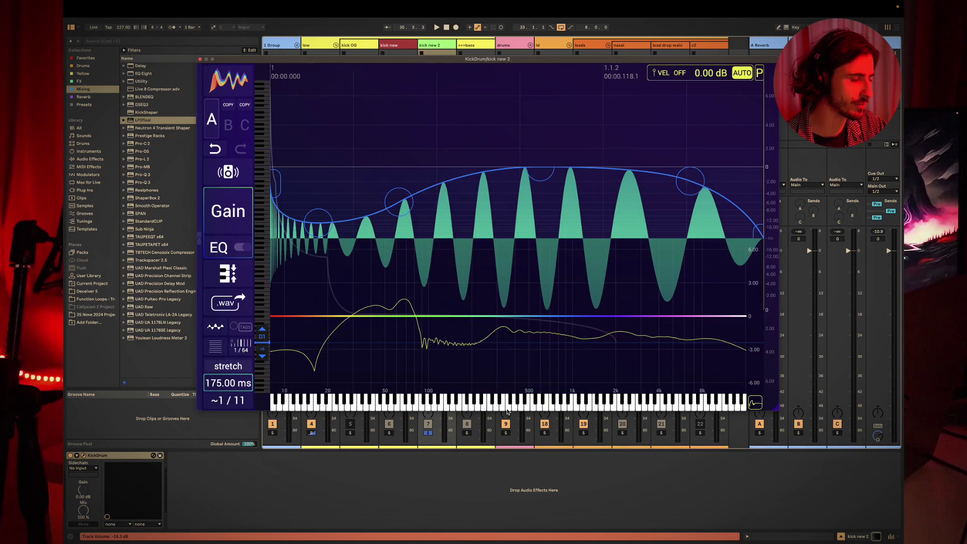
# - Uncover the mixer, audition the kick new 2 track at about -20.5 dB, and settle its volume at about -18.4 dB
pyautogui.moveTo(434, 63); pyautogui.dragTo(453, 516)
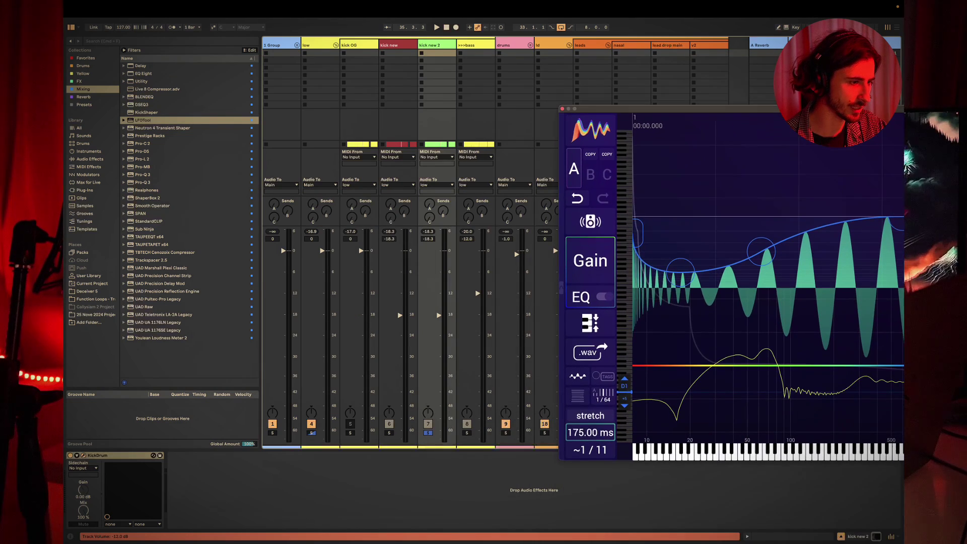
pyautogui.moveTo(441, 316); pyautogui.dragTo(439, 323)
pyautogui.press('space')
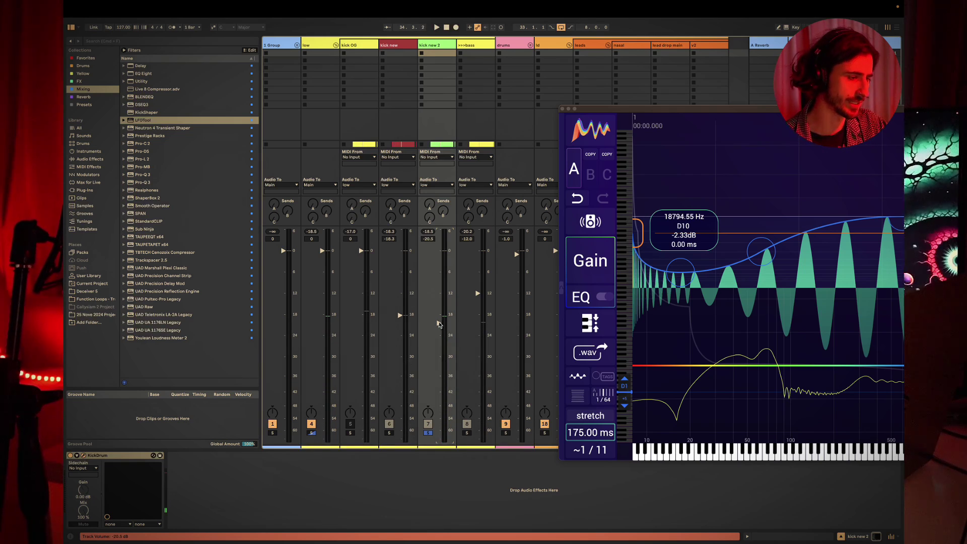
pyautogui.moveTo(438, 316); pyautogui.dragTo(439, 315)
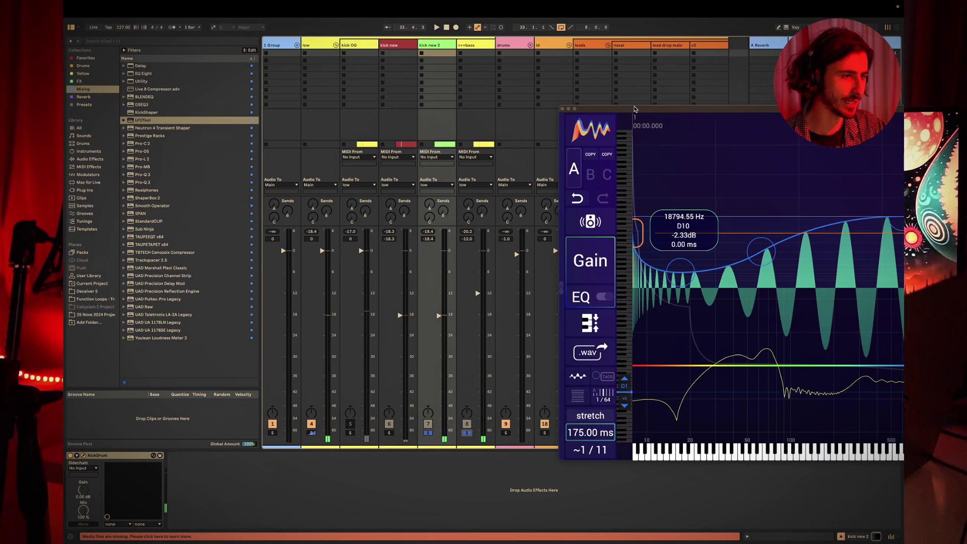
# - Move the KickDrum window off the mixer faders, play the track, and show the main channel's device chain
pyautogui.moveTo(633, 103); pyautogui.dragTo(241, 397)
pyautogui.click(789, 480)
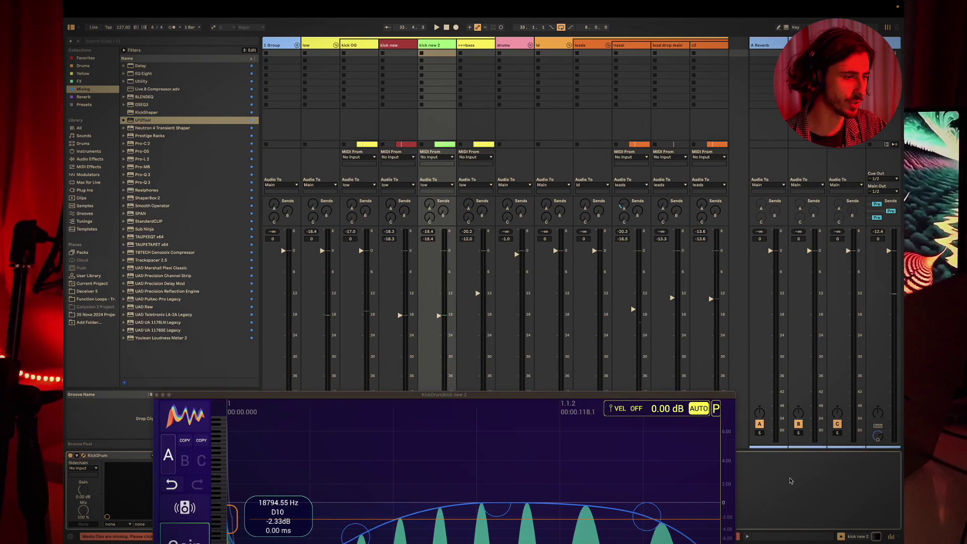
pyautogui.press('space')
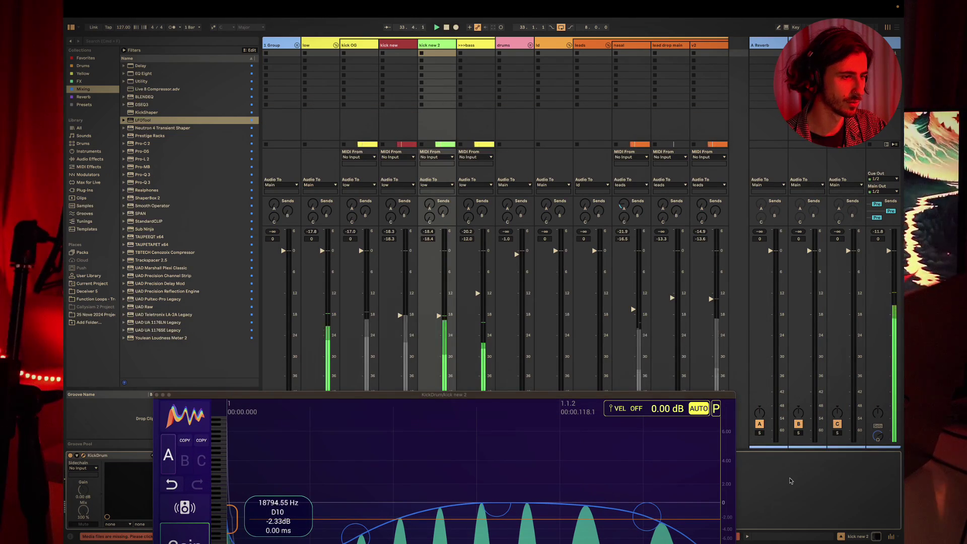
pyautogui.click(877, 362)
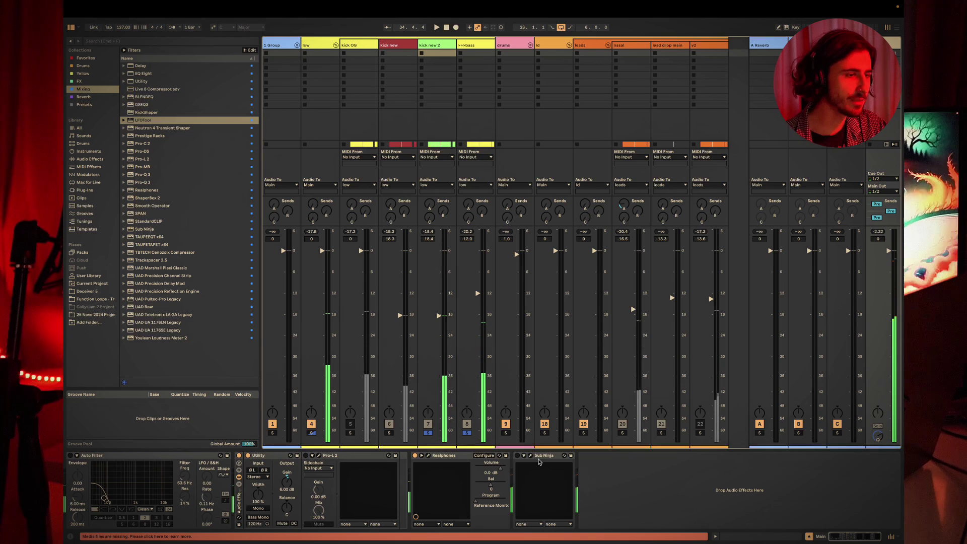
# - Reopen the kick new 2 pitch envelope, move its punch point to B3 at about 10.6 ms, and raise the two lower points slightly
pyautogui.click(432, 48)
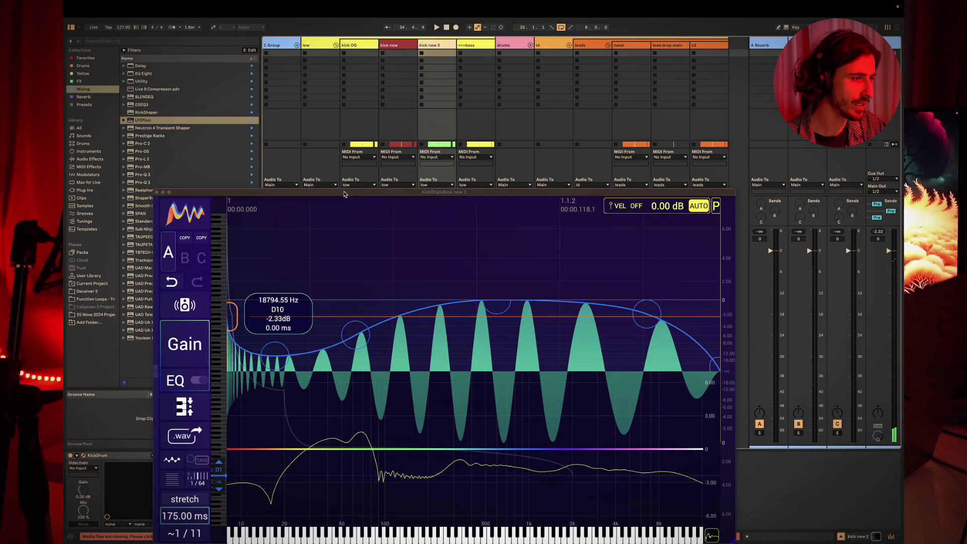
pyautogui.moveTo(344, 194); pyautogui.dragTo(404, 77)
pyautogui.click(246, 224)
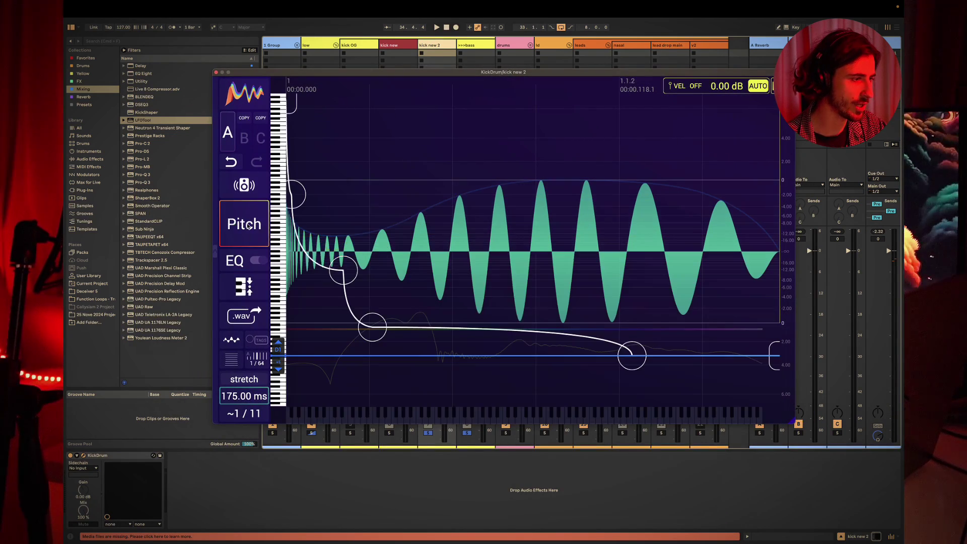
pyautogui.moveTo(346, 275)
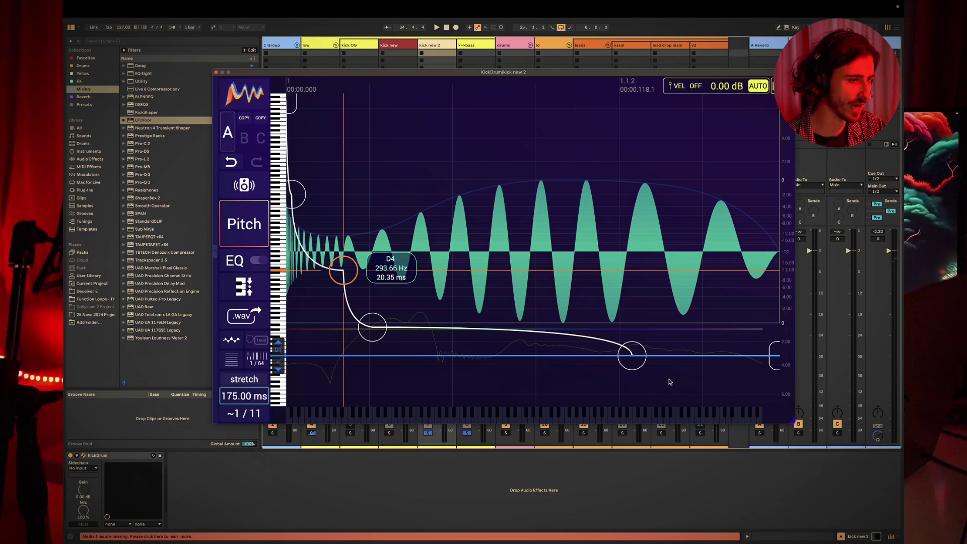
pyautogui.moveTo(632, 356); pyautogui.dragTo(645, 330)
pyautogui.moveTo(344, 272); pyautogui.dragTo(321, 282)
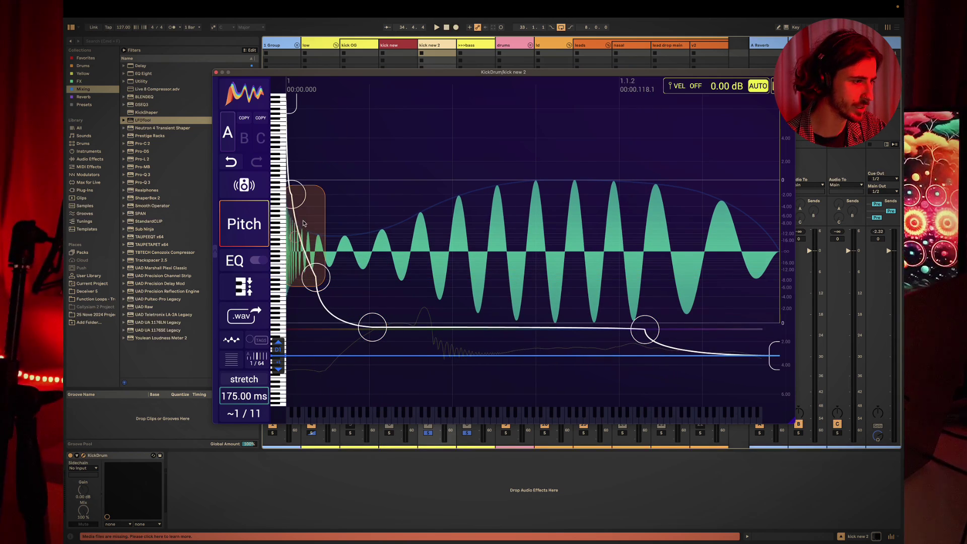
pyautogui.moveTo(344, 300)
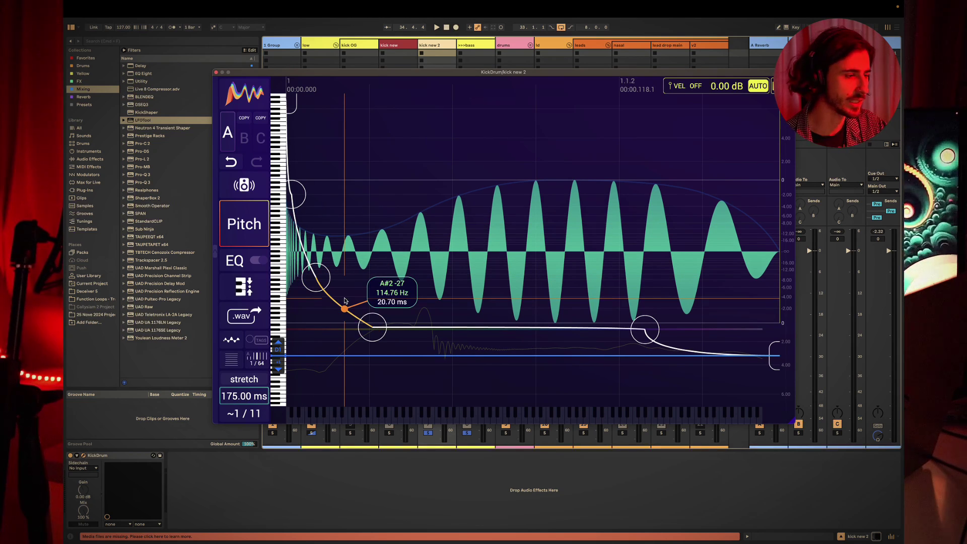
pyautogui.moveTo(371, 326); pyautogui.dragTo(365, 327)
# - Switch to Keynote, review the punch, thump, sub and fundamental frequencies on the "Create the kick" slide, and return to Ableton Live
pyautogui.press('super+Tab')
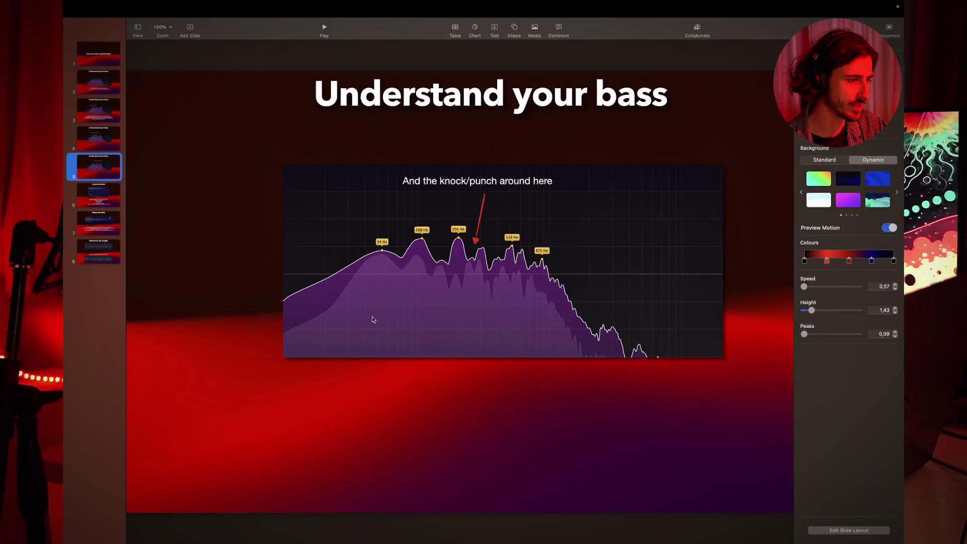
pyautogui.click(105, 200)
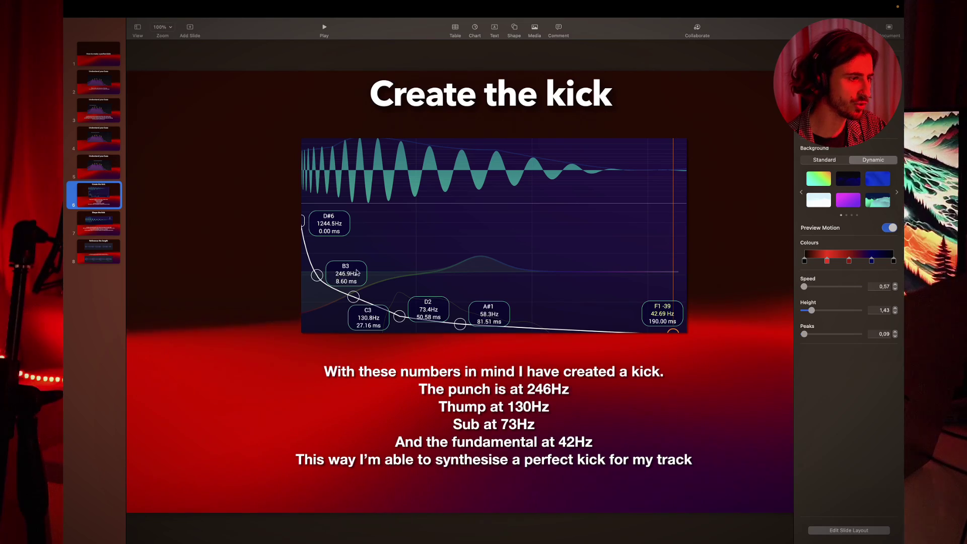
pyautogui.press('super+Tab')
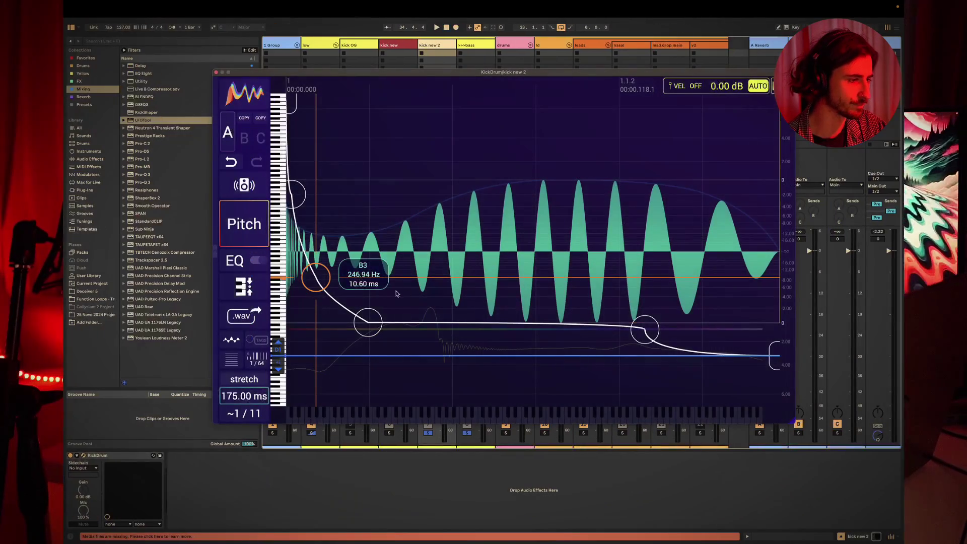
# - Set the punch point to A3 (220 Hz) at about 9.2 ms, the point before it to F5, and lower the envelope's start pitch
pyautogui.moveTo(314, 280); pyautogui.dragTo(311, 281)
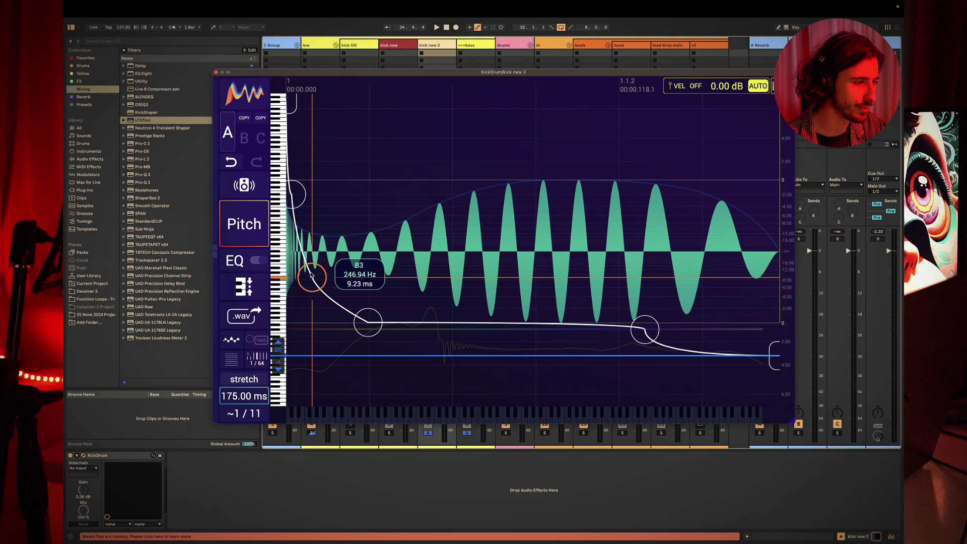
pyautogui.moveTo(310, 274); pyautogui.dragTo(312, 280)
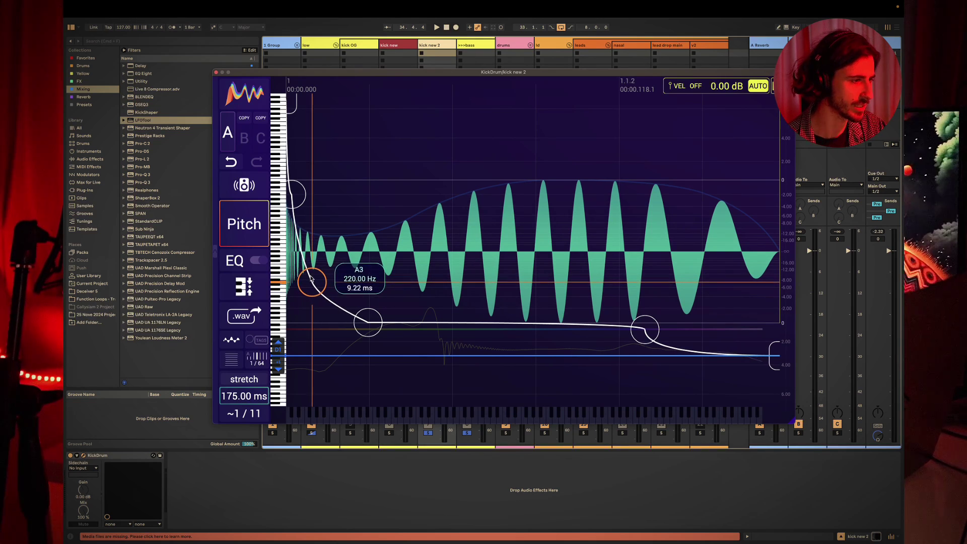
pyautogui.moveTo(293, 116); pyautogui.dragTo(295, 235)
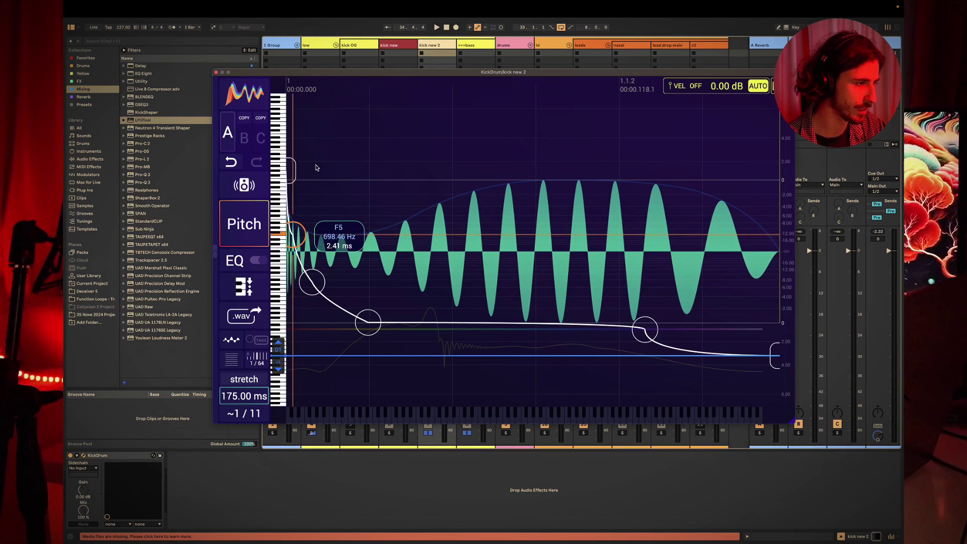
pyautogui.moveTo(292, 175); pyautogui.dragTo(480, 215)
# - In the gain envelope, shift the peak slightly earlier, fade the tail out at about 148 ms, and play the track
pyautogui.click(238, 215)
pyautogui.moveTo(556, 183); pyautogui.dragTo(542, 201)
pyautogui.moveTo(714, 207); pyautogui.dragTo(703, 302)
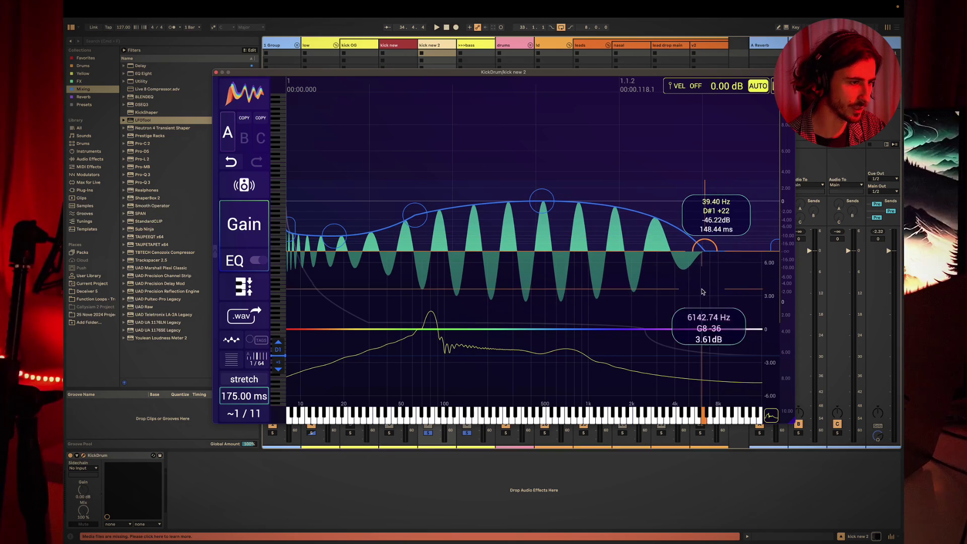
pyautogui.click(538, 511)
pyautogui.press('space')
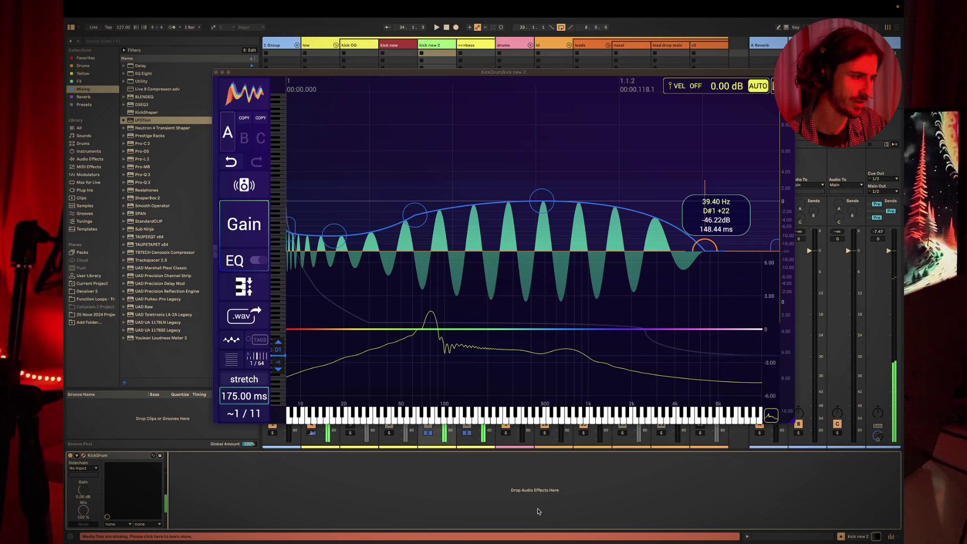
# - Show the pitch envelope and compare it with the "Create the kick" and "Understand your bass" slides in Keynote
pyautogui.click(243, 223)
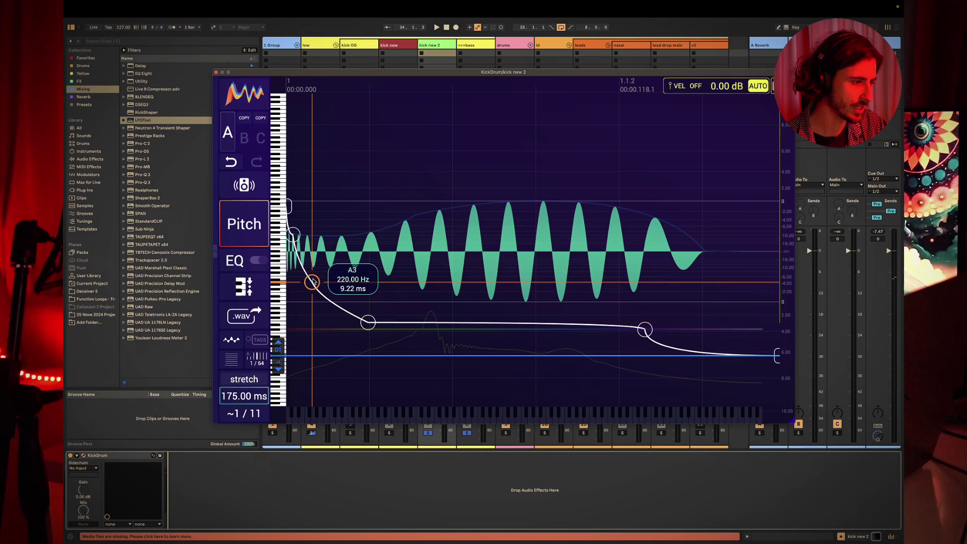
pyautogui.press('super+Tab')
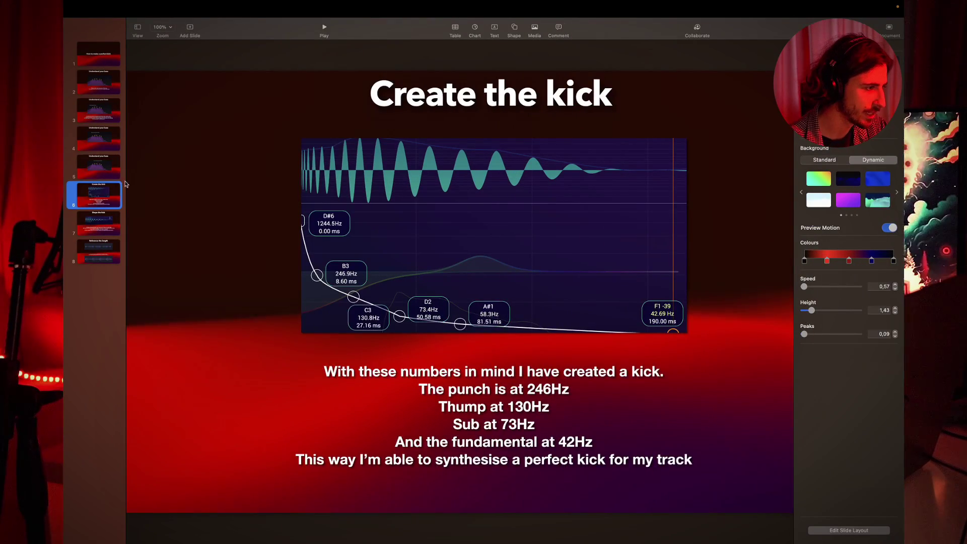
pyautogui.click(102, 171)
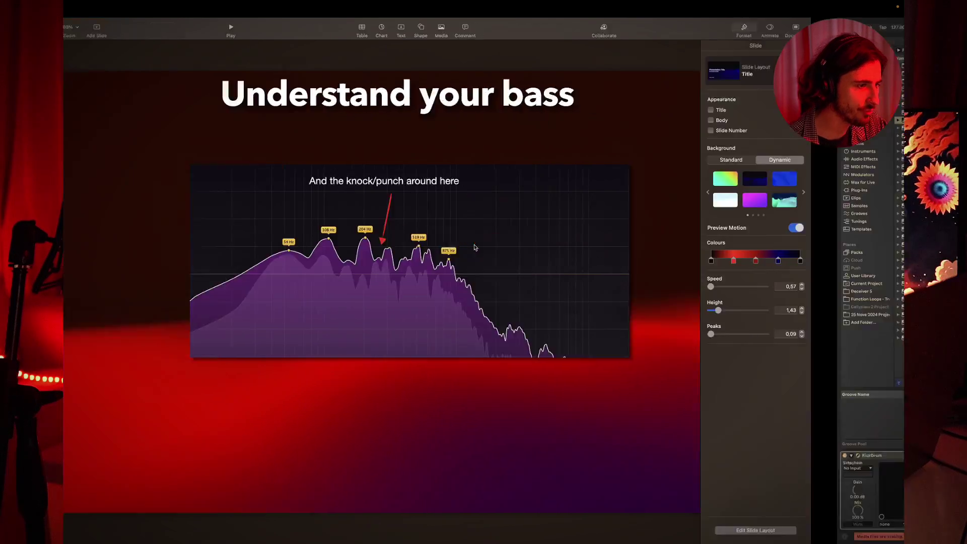
pyautogui.press('super+Tab')
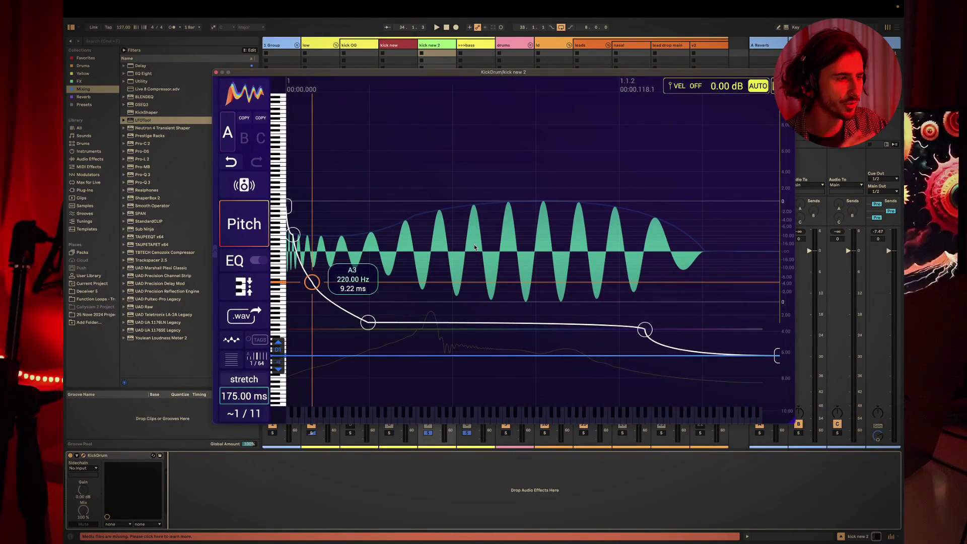
# - Nudge the A3 punch point to about 8.62 ms while auditioning the kick in the track
pyautogui.moveTo(316, 284); pyautogui.dragTo(312, 283)
pyautogui.click(354, 481)
pyautogui.press('space')
pyautogui.click(360, 494)
pyautogui.click(313, 283)
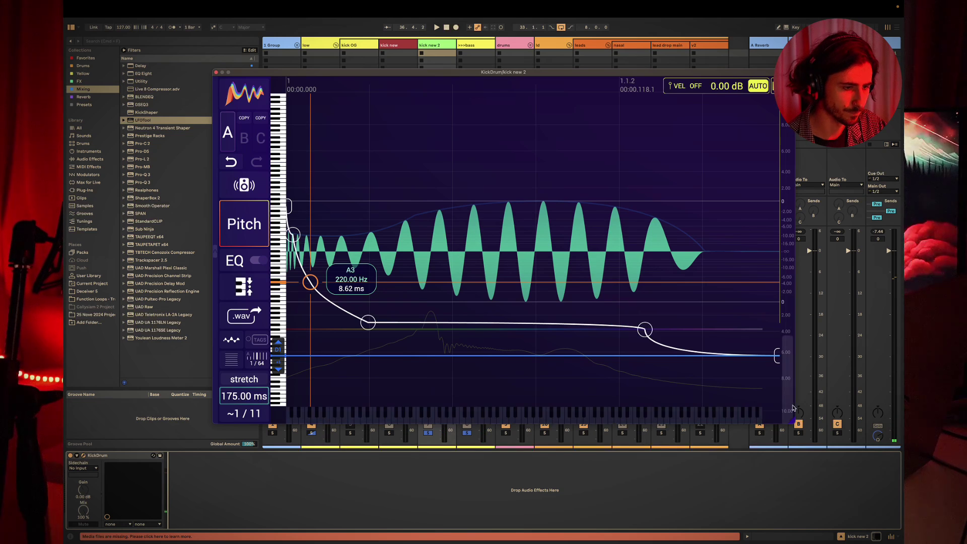
# - Enlarge and reposition the KickDrum window, and fine-tune the A3 punch point to about 8.78 ms during playback
pyautogui.click(791, 426)
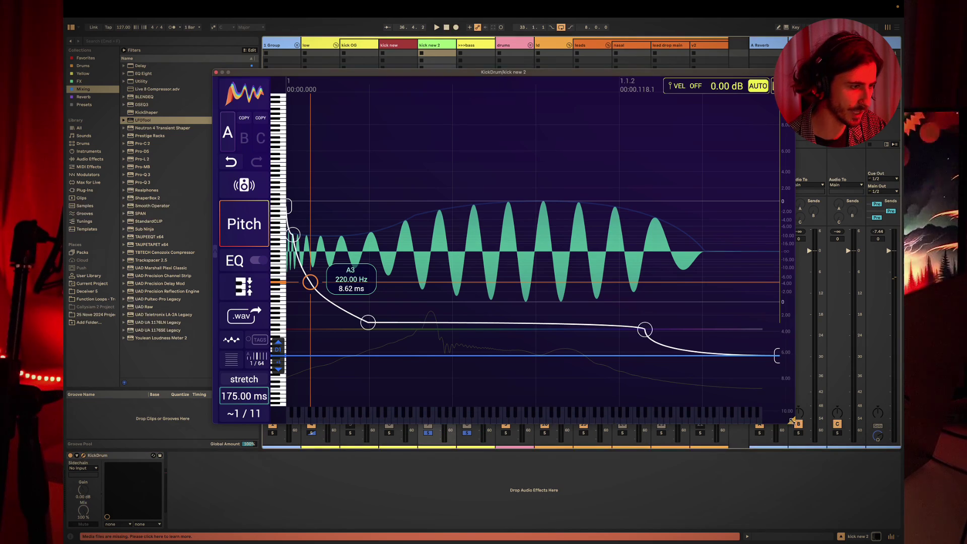
pyautogui.moveTo(788, 424); pyautogui.dragTo(850, 487)
pyautogui.moveTo(448, 76); pyautogui.dragTo(426, 56)
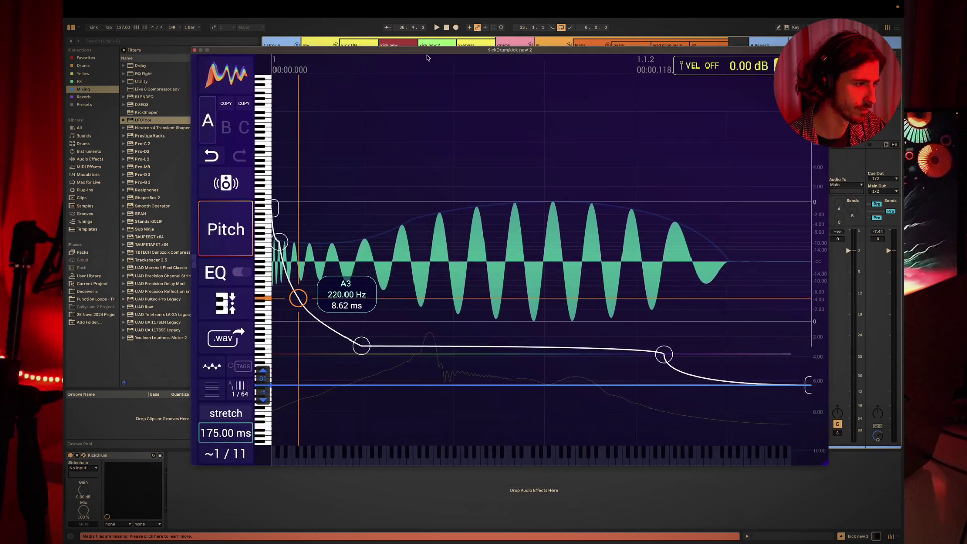
pyautogui.moveTo(297, 301); pyautogui.dragTo(298, 301)
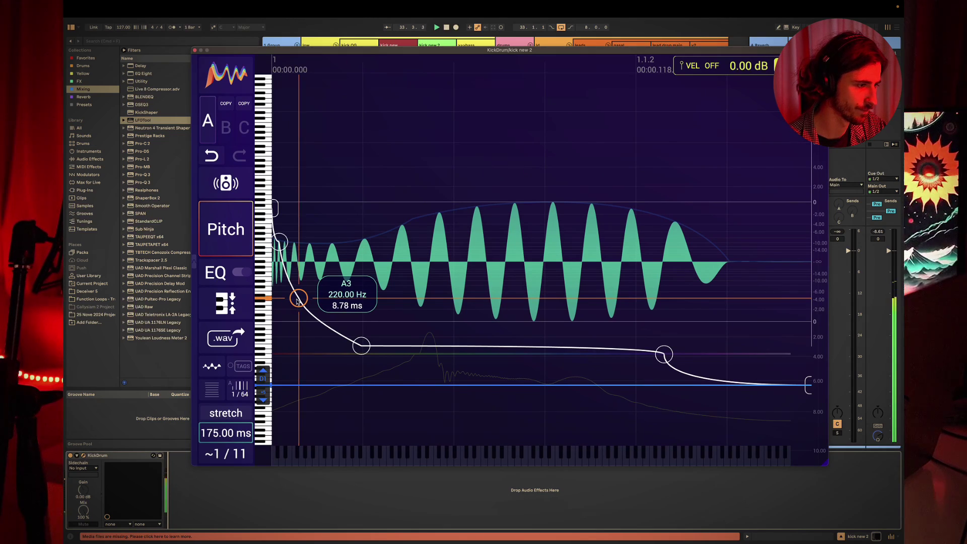
pyautogui.click(355, 490)
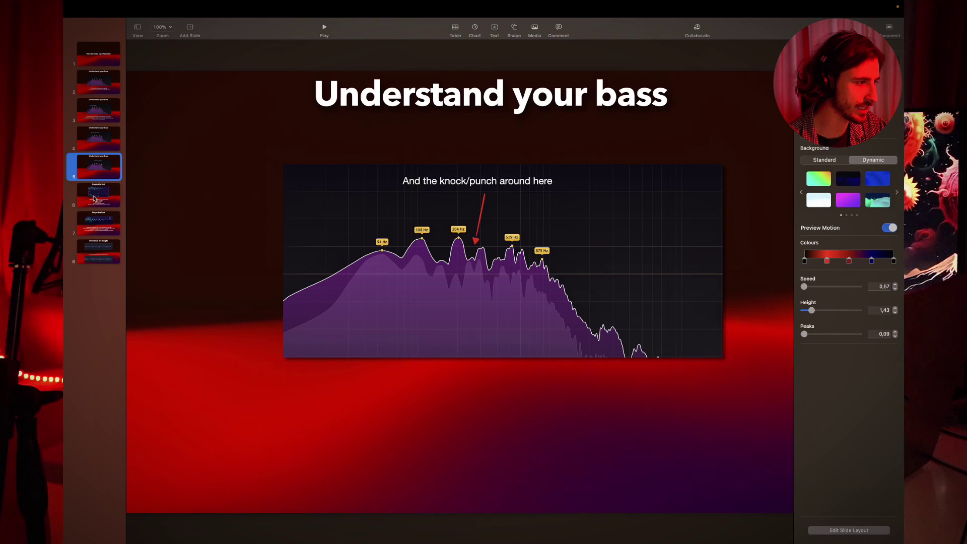
# - Check the thump and sub frequencies on Keynote's "Create the kick" slide and return to the KickDrum editor
pyautogui.click(94, 198)
pyautogui.press('super+Tab')
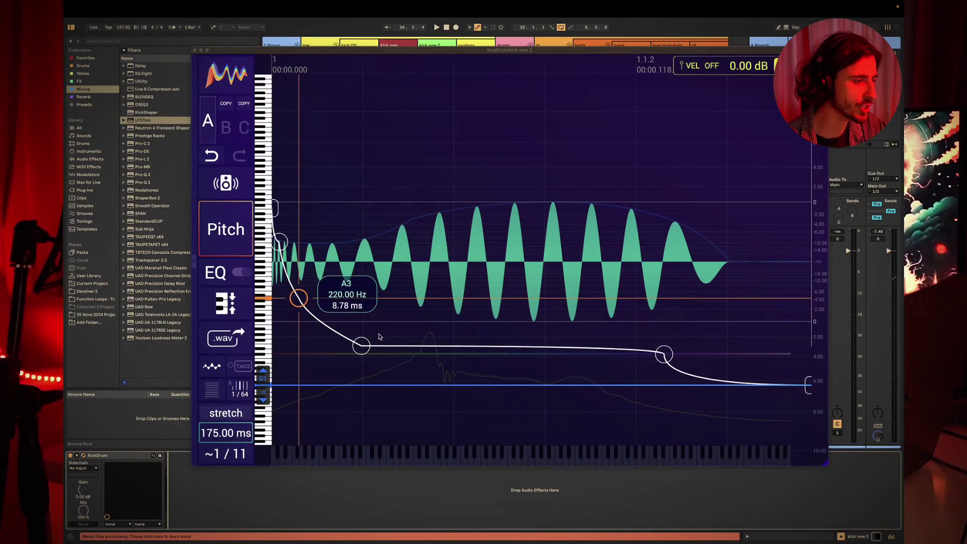
# - Raise the thump point to C#3 at about 29.3 ms, move the sub point much earlier, set the end pitch to E1, and play the track
pyautogui.moveTo(361, 347); pyautogui.dragTo(362, 329)
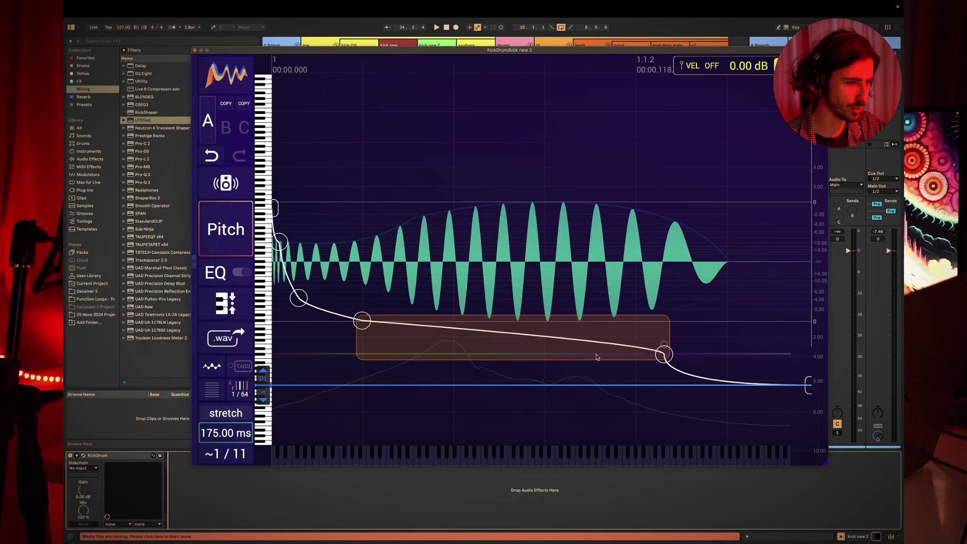
pyautogui.moveTo(664, 355); pyautogui.dragTo(454, 357)
pyautogui.moveTo(514, 378); pyautogui.dragTo(516, 373)
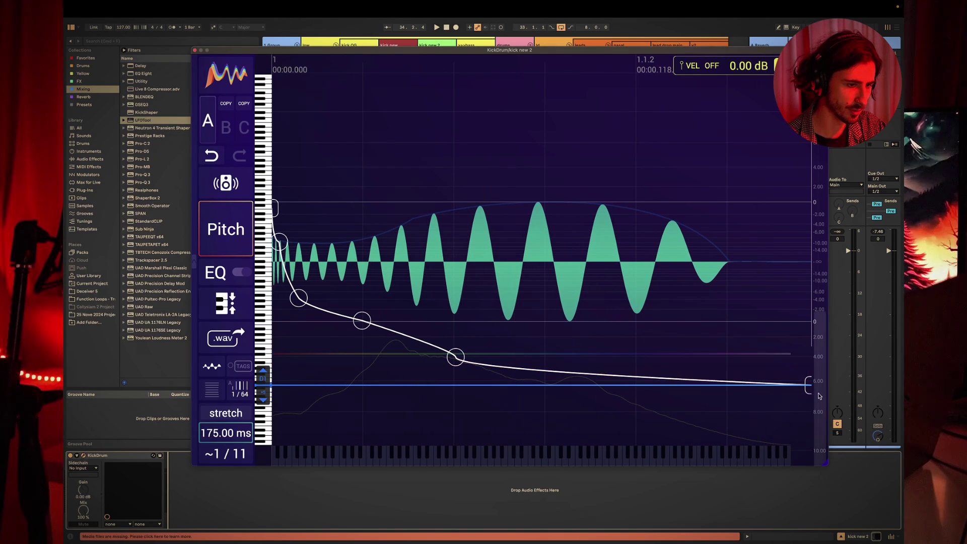
pyautogui.moveTo(808, 385); pyautogui.dragTo(809, 378)
pyautogui.click(445, 482)
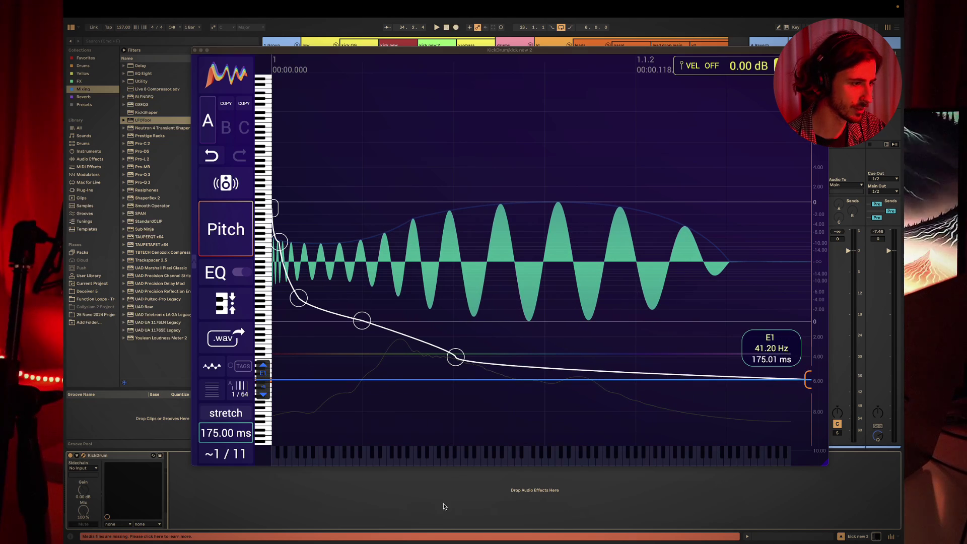
pyautogui.press('space')
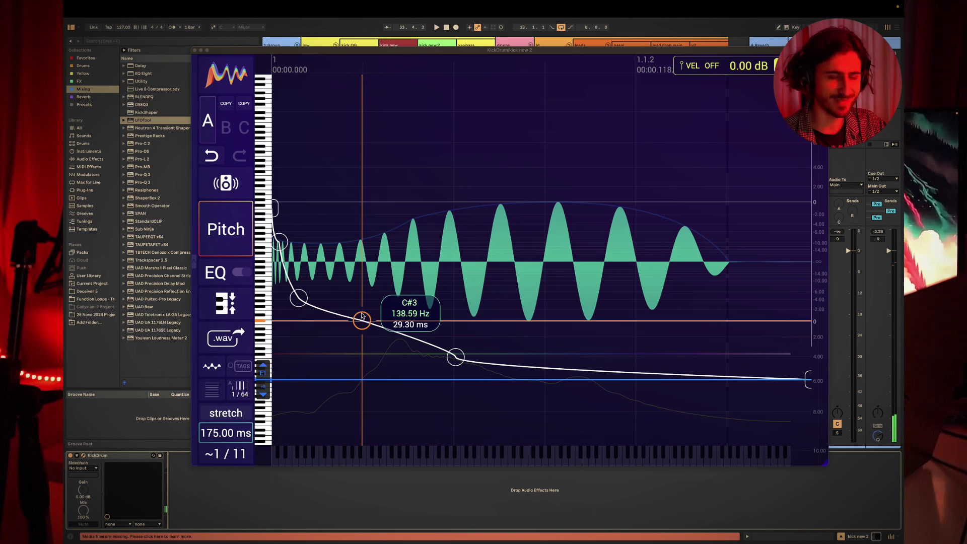
# - Fine-tune the C#3 thump point around 29.4 ms during playback, try it at 28.5 ms, and undo that last move
pyautogui.moveTo(361, 315); pyautogui.dragTo(363, 320)
pyautogui.click(374, 495)
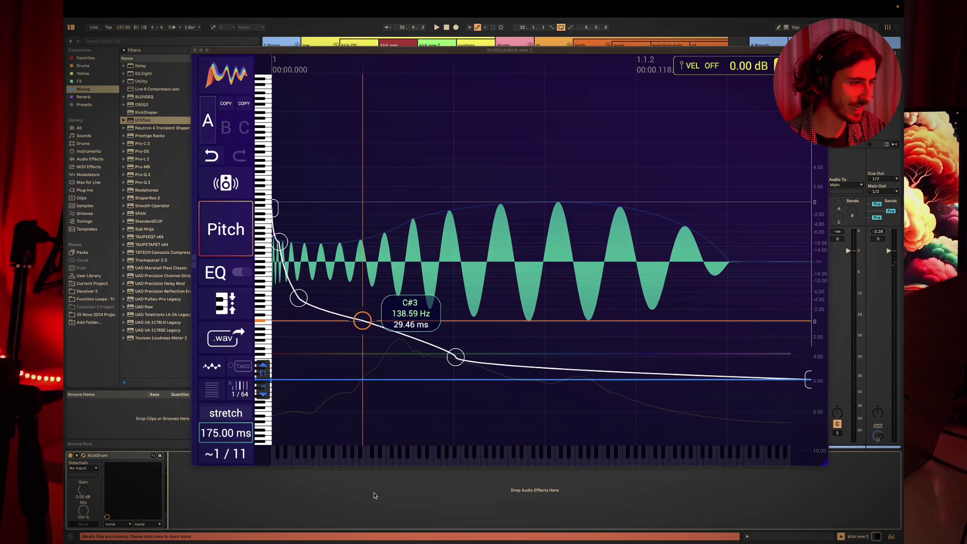
pyautogui.click(459, 322)
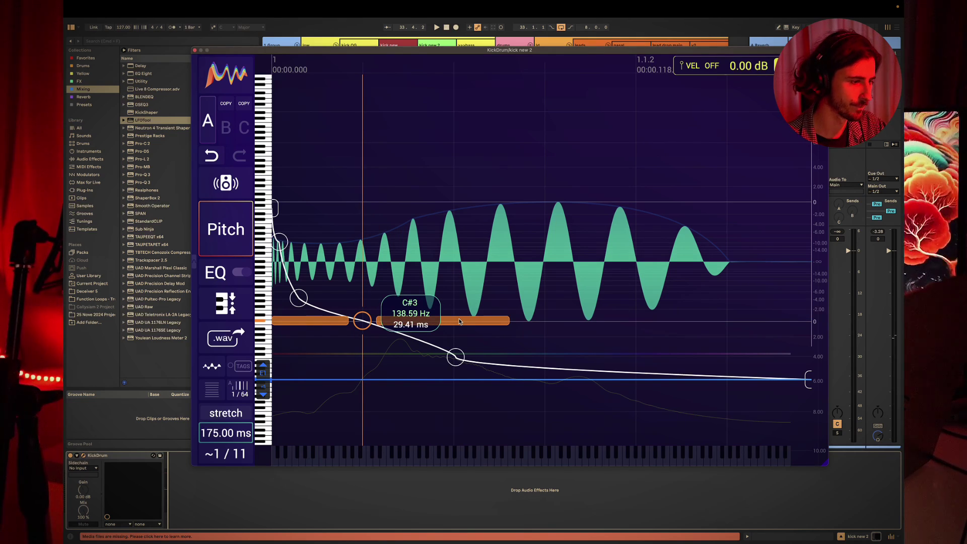
pyautogui.press('space')
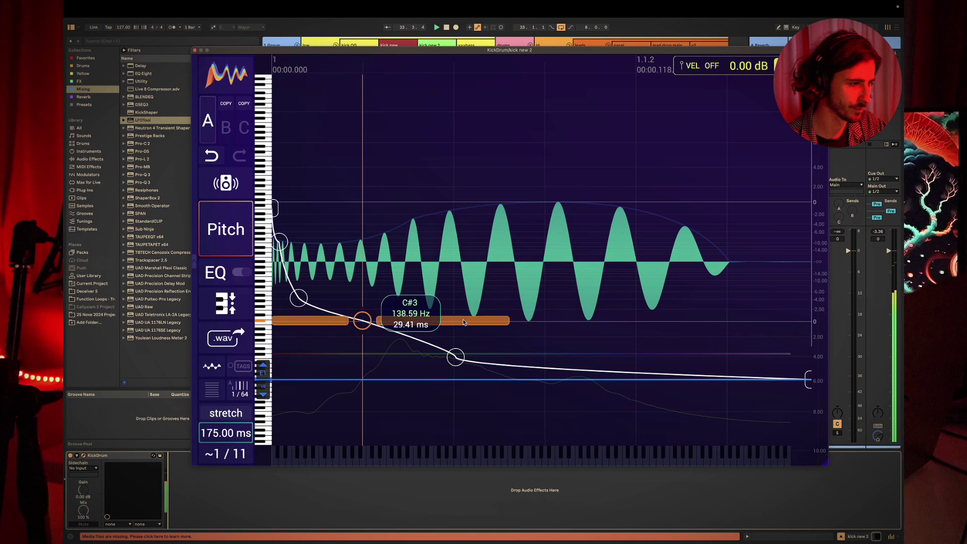
pyautogui.moveTo(463, 321)
pyautogui.mouseDown()
pyautogui.moveTo(411, 319)
pyautogui.moveTo(457, 318)
pyautogui.mouseUp()
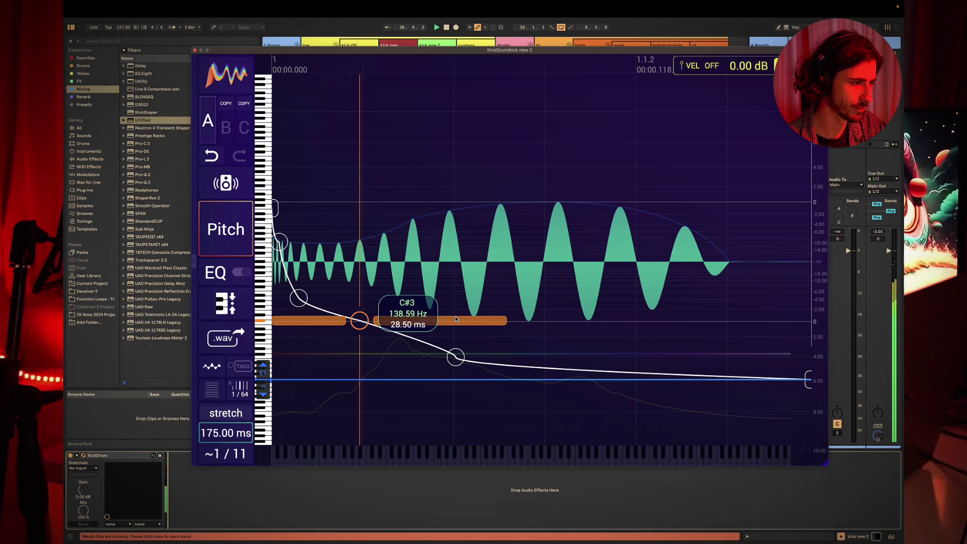
pyautogui.click(211, 156)
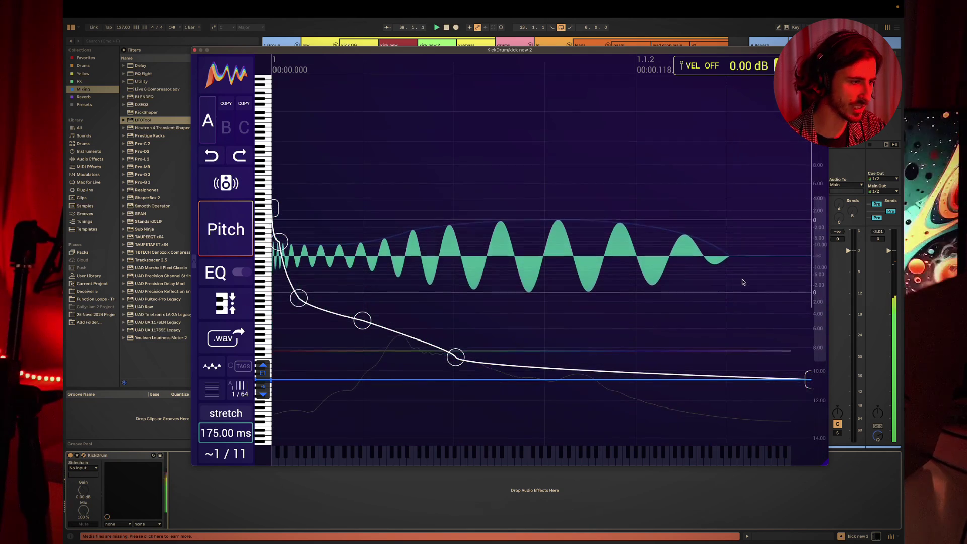
# - Check the sub frequency on Keynote's "Create the kick" slide and return to the KickDrum editor in Ableton Live
pyautogui.moveTo(395, 329); pyautogui.dragTo(399, 341)
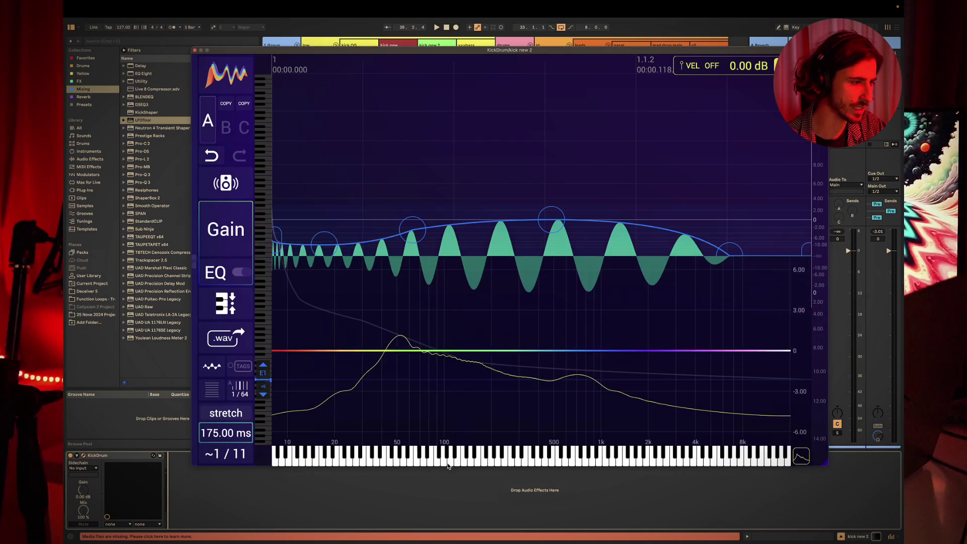
pyautogui.press('super+Tab')
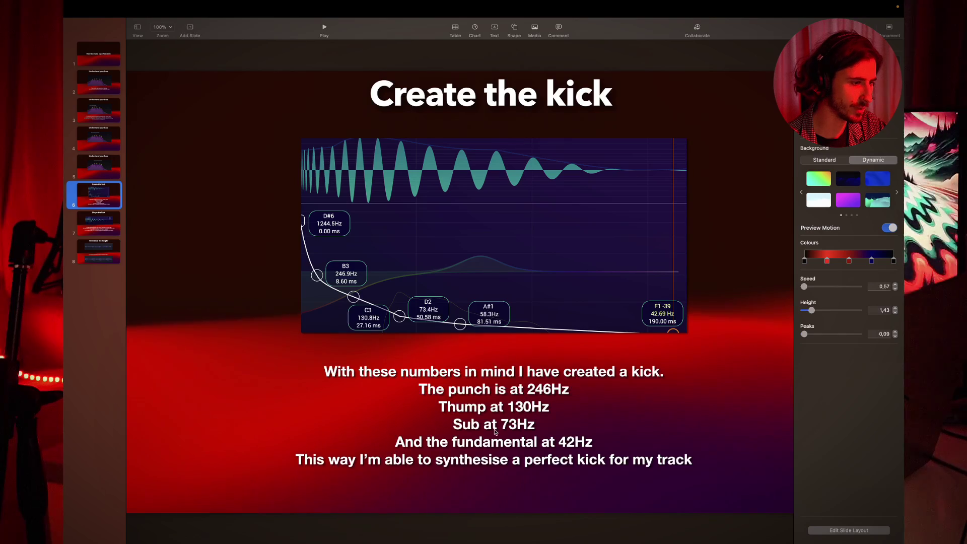
pyautogui.press('super+Tab')
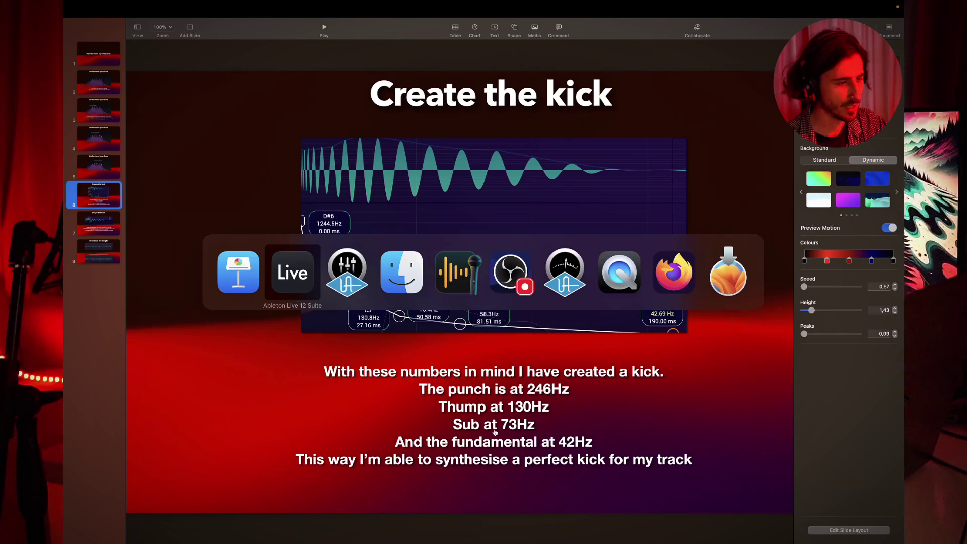
pyautogui.click(296, 279)
# - Raise the sub point of the pitch envelope to D2 (73.42 Hz) at about 59.4 ms and play the track
pyautogui.click(226, 229)
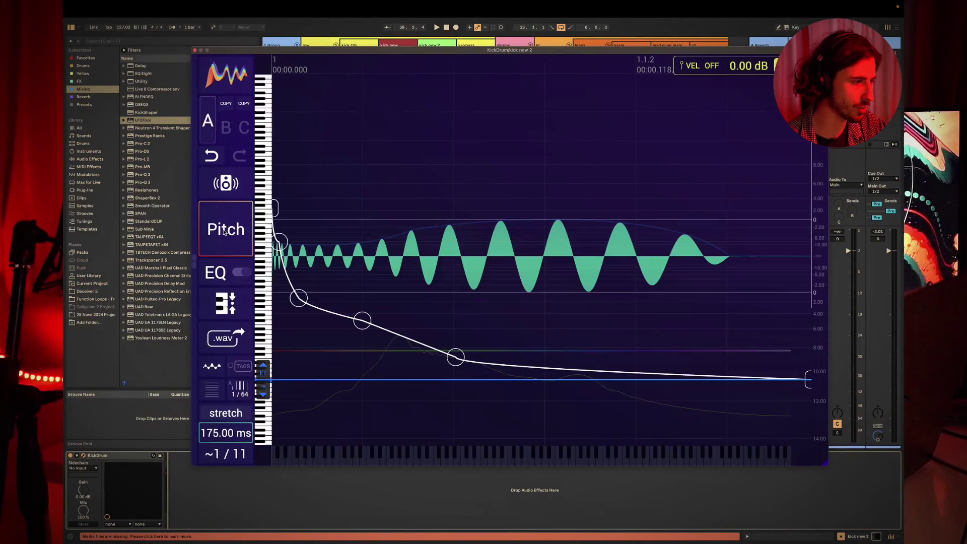
pyautogui.moveTo(455, 357); pyautogui.dragTo(454, 351)
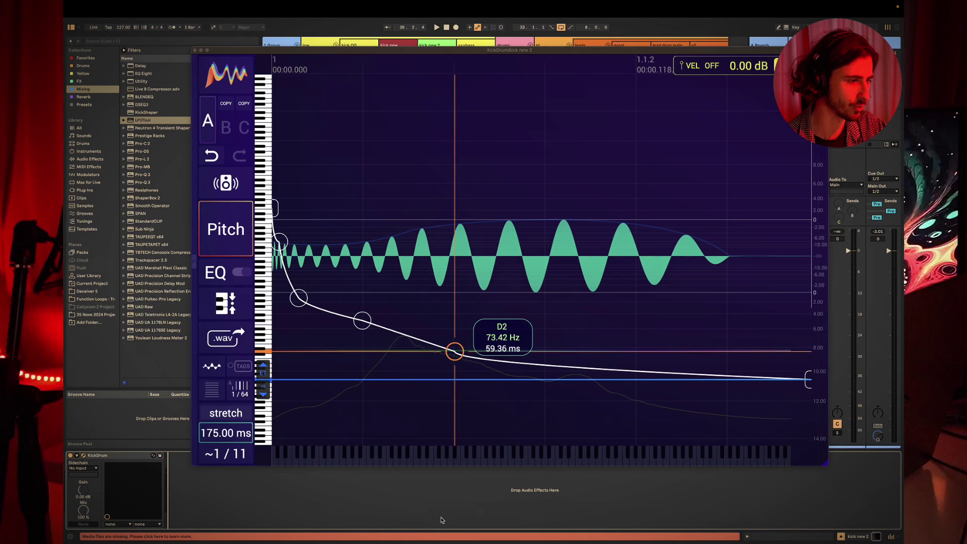
pyautogui.press('space')
# - Try the D2 sub point earlier, at about 51.5 ms, bring it back to about 59.4 ms, and undo a further move
pyautogui.moveTo(538, 361); pyautogui.dragTo(484, 351)
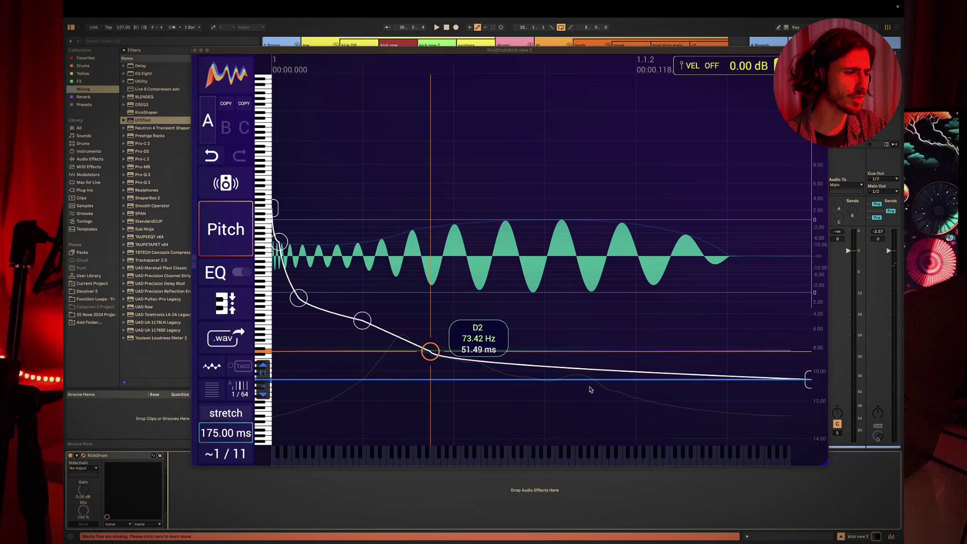
pyautogui.moveTo(522, 361); pyautogui.dragTo(510, 494)
pyautogui.click(481, 527)
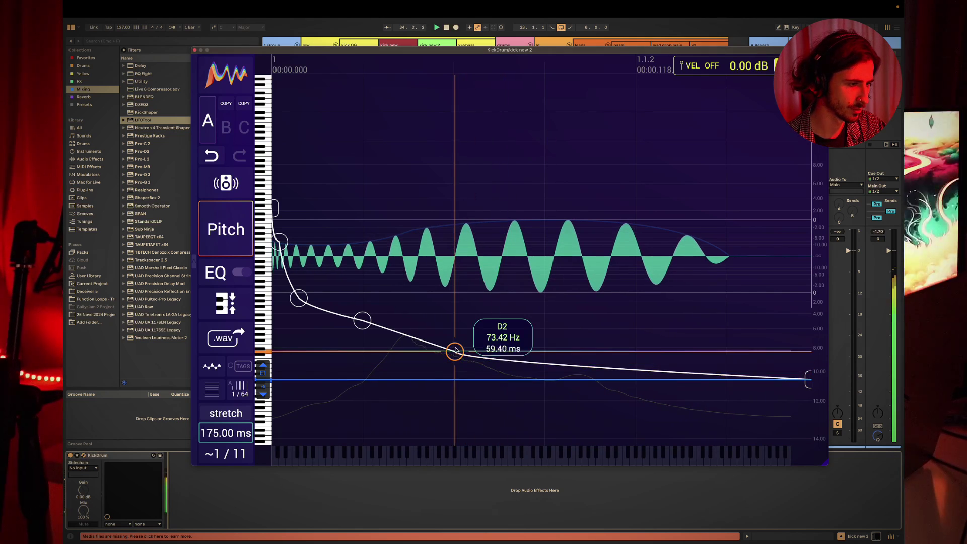
pyautogui.moveTo(455, 350)
pyautogui.mouseDown()
pyautogui.moveTo(423, 341)
pyautogui.moveTo(436, 345)
pyautogui.mouseUp()
pyautogui.click(211, 156)
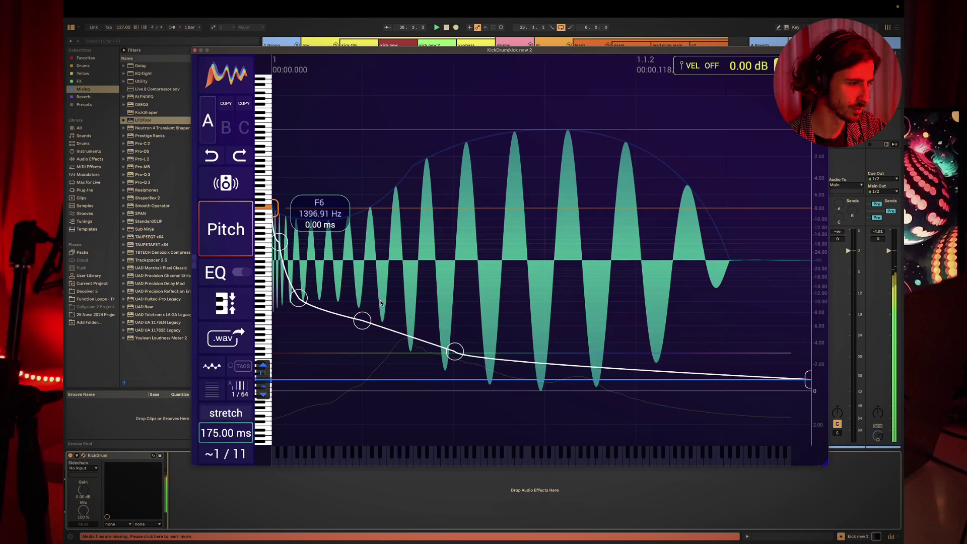
# - Add a pitch point between the sub and end points at G1, about 118.4 ms, and play the track
pyautogui.press('g')
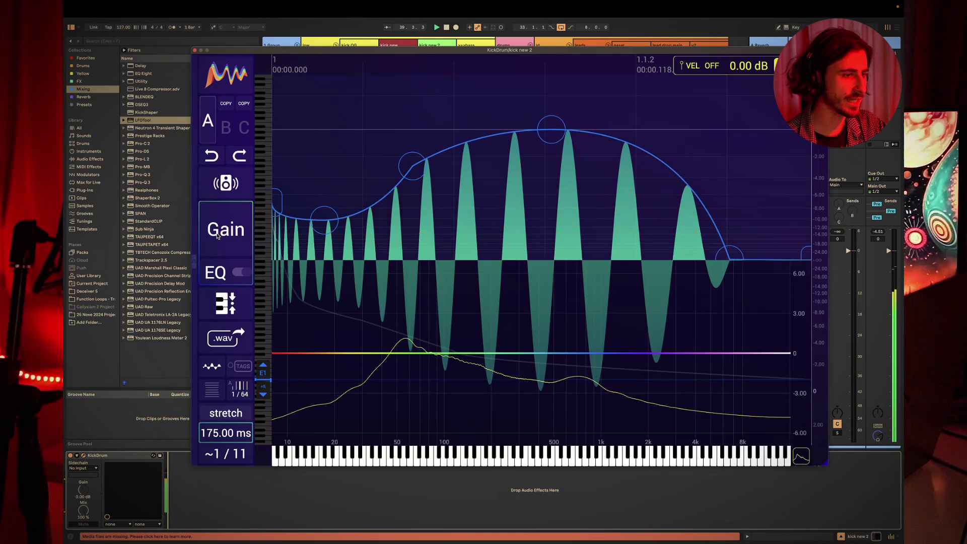
pyautogui.click(496, 515)
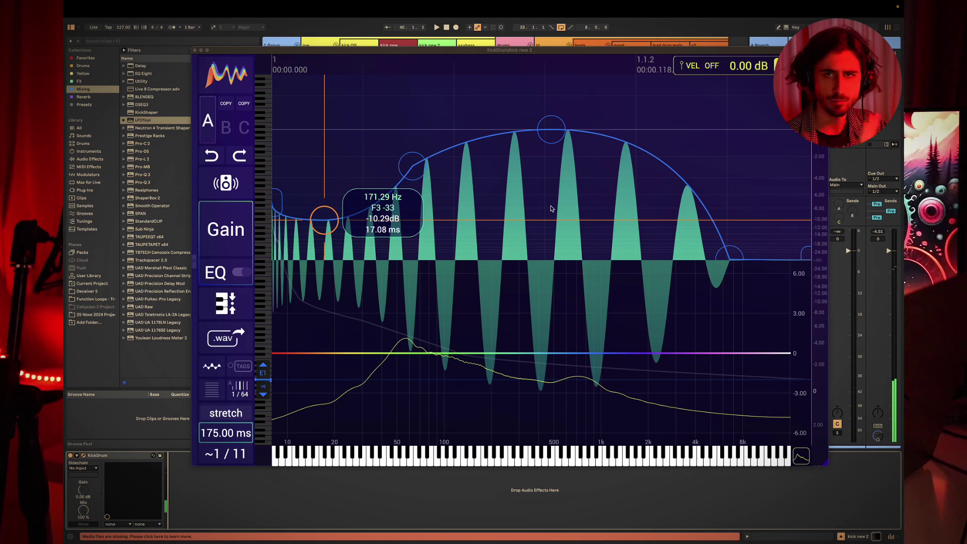
pyautogui.press('p')
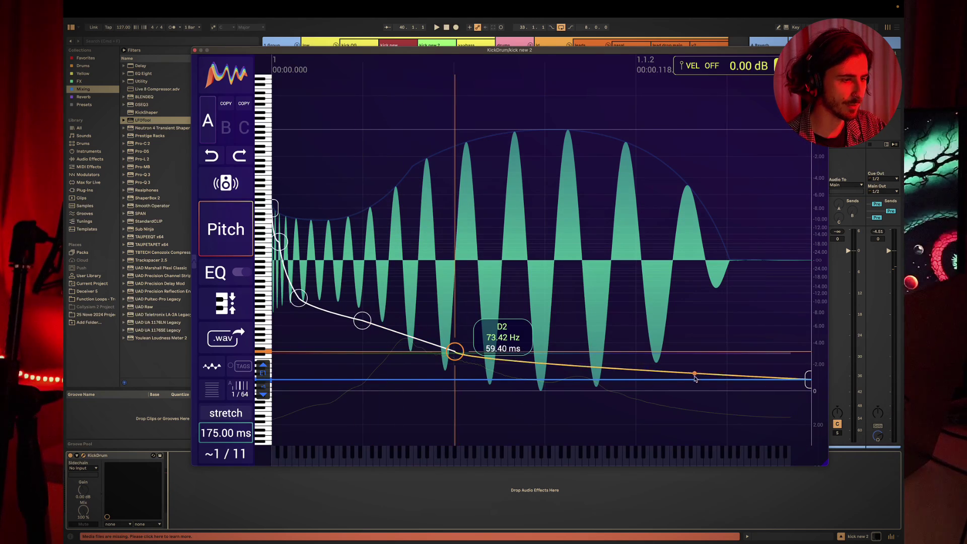
pyautogui.moveTo(630, 373); pyautogui.dragTo(636, 371)
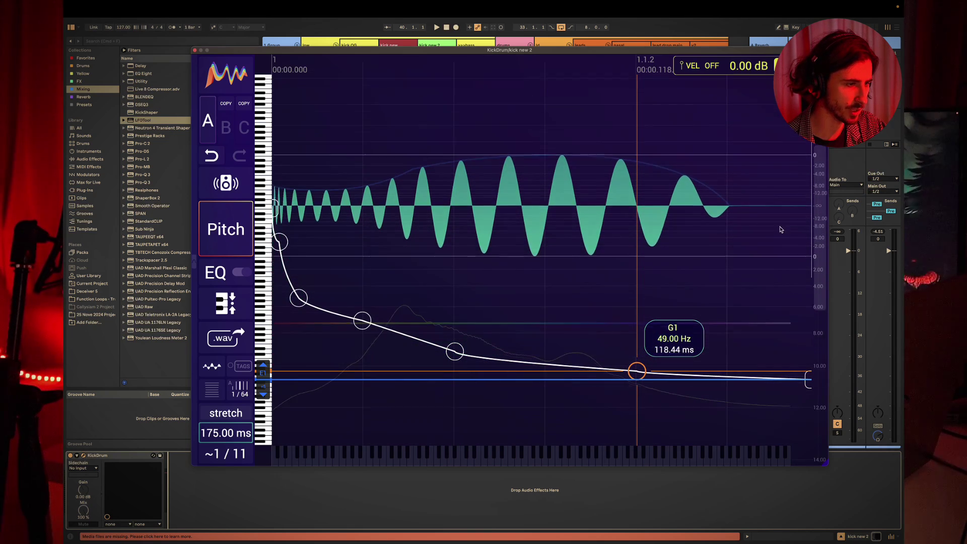
pyautogui.click(640, 492)
pyautogui.press('space')
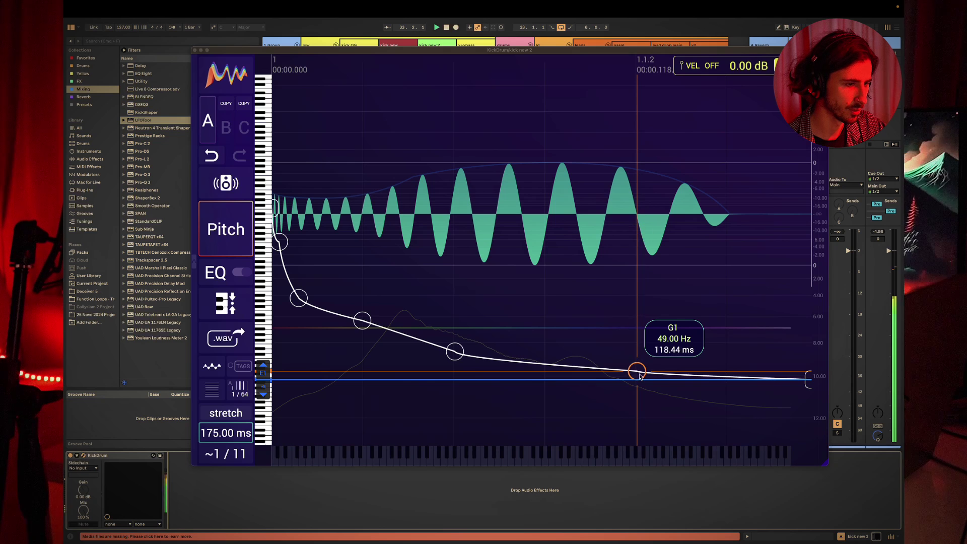
# - Raise the G1 pitch point slightly and nudge the D2 sub point to about 59.2 ms while auditioning, then stop playback
pyautogui.moveTo(637, 371)
pyautogui.mouseDown()
pyautogui.moveTo(560, 366)
pyautogui.moveTo(638, 363)
pyautogui.mouseUp()
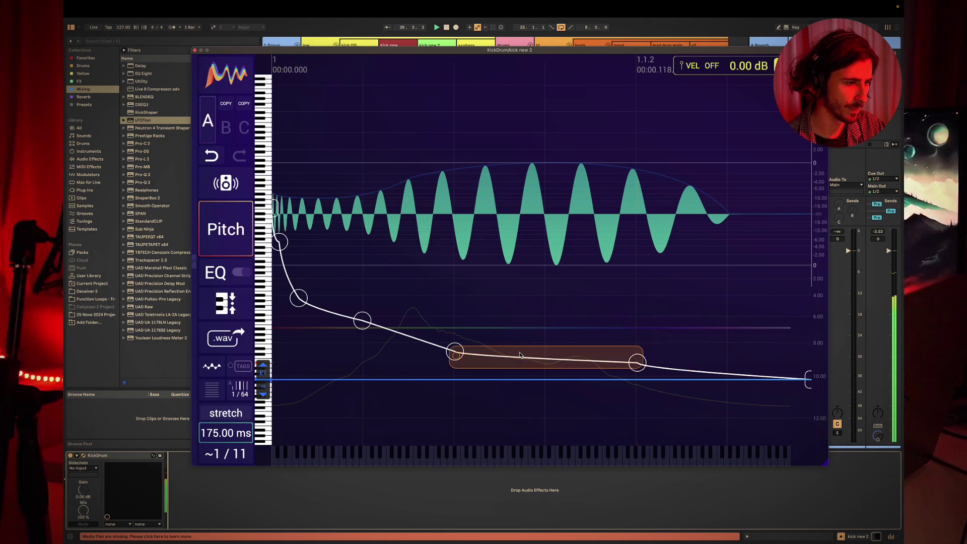
pyautogui.moveTo(520, 356); pyautogui.dragTo(511, 356)
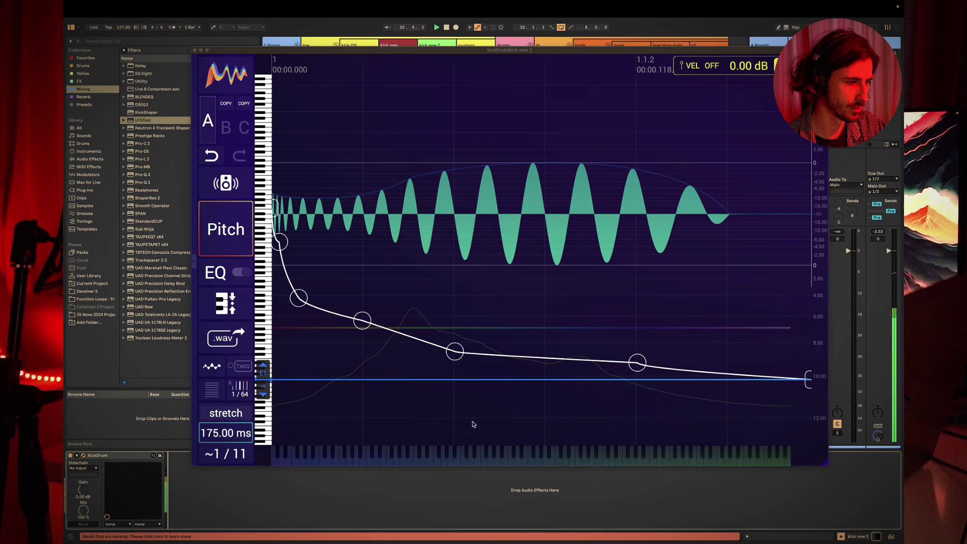
pyautogui.moveTo(456, 353)
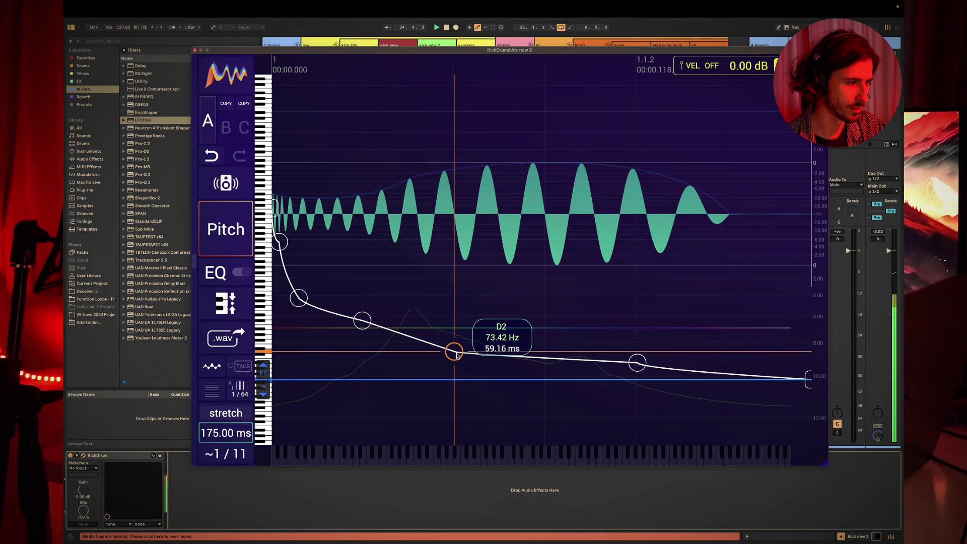
pyautogui.click(479, 526)
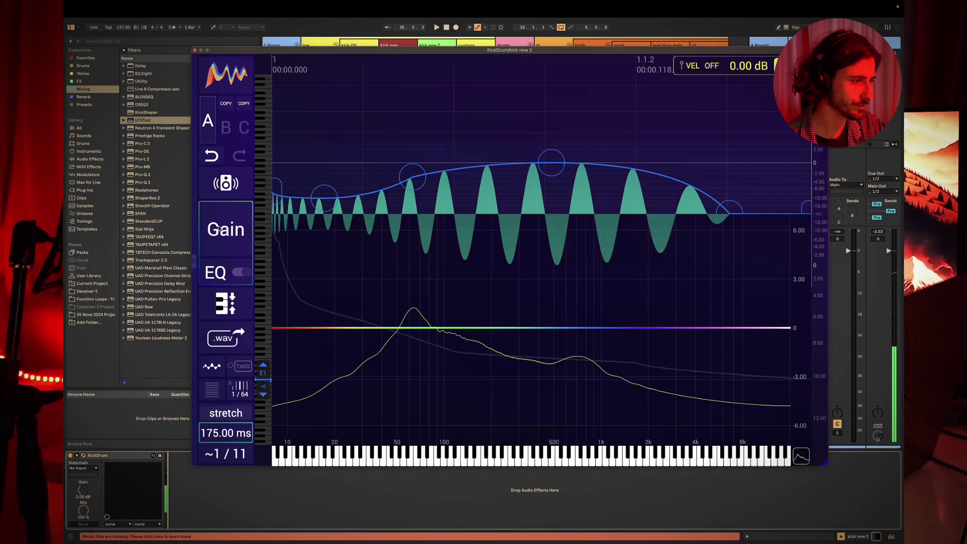
# - Extend the gain envelope's fade-out to silence at about 165.1 ms, return the length mode to stretch, and play the track
pyautogui.click(226, 229)
pyautogui.moveTo(735, 210); pyautogui.dragTo(809, 209)
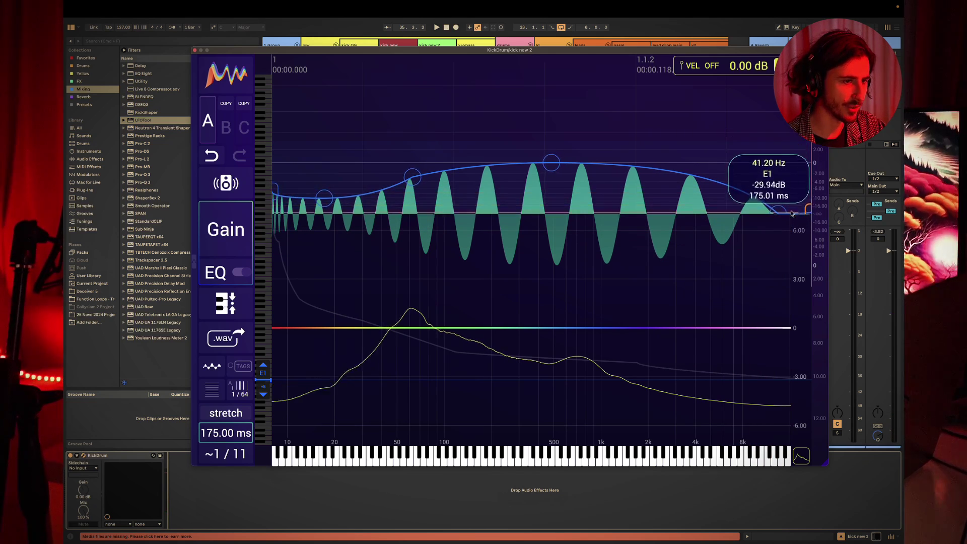
pyautogui.moveTo(777, 210); pyautogui.dragTo(780, 212)
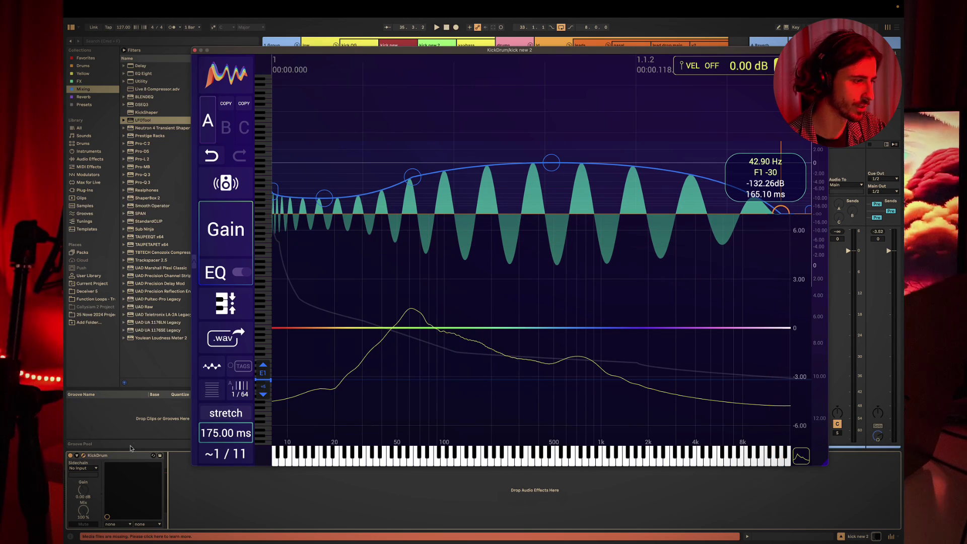
pyautogui.click(595, 508)
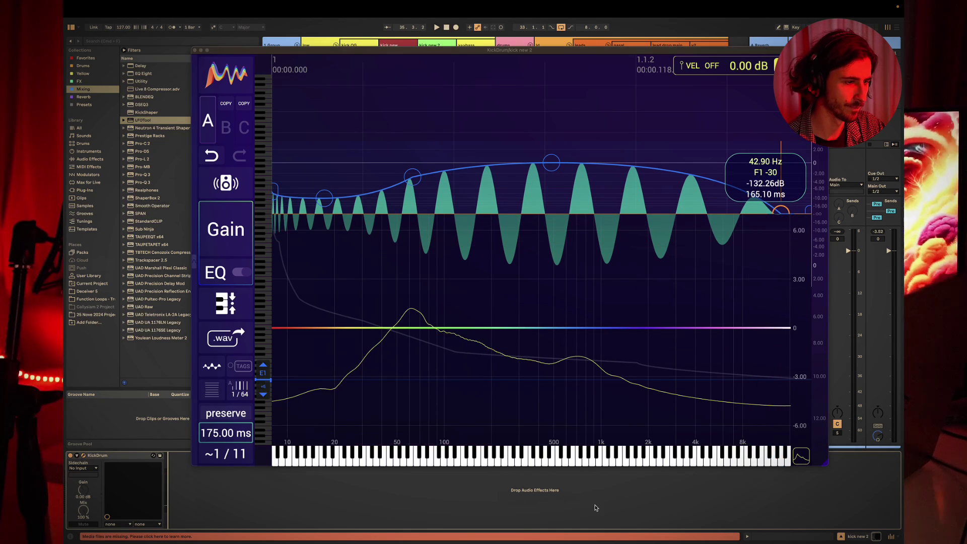
pyautogui.click(219, 414)
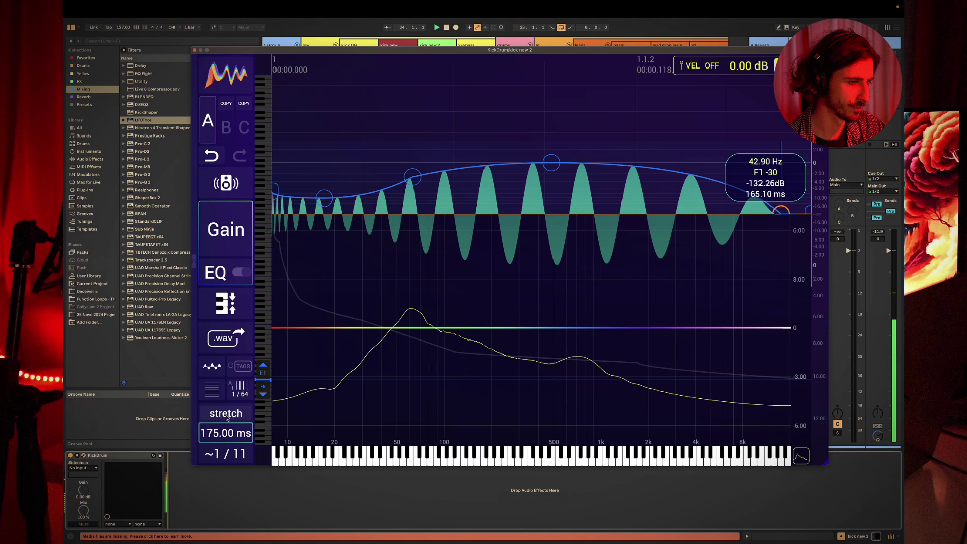
# - Reshape the gain tail into a smoother fade with an earlier, higher fade point and an end at 175 ms, and audition it
pyautogui.moveTo(780, 210)
pyautogui.mouseDown()
pyautogui.moveTo(738, 216)
pyautogui.moveTo(745, 221)
pyautogui.moveTo(725, 229)
pyautogui.moveTo(758, 226)
pyautogui.moveTo(763, 207)
pyautogui.mouseUp()
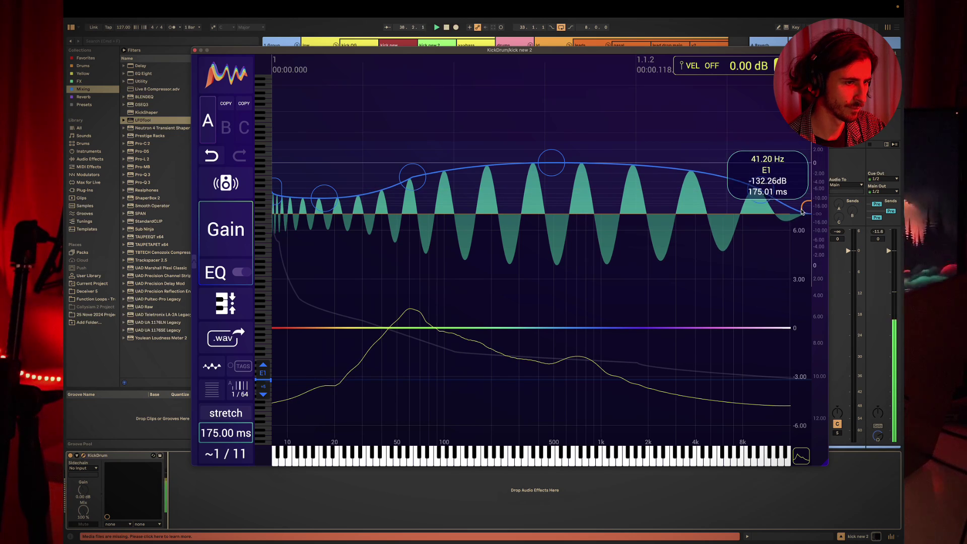
pyautogui.moveTo(761, 201); pyautogui.dragTo(787, 239)
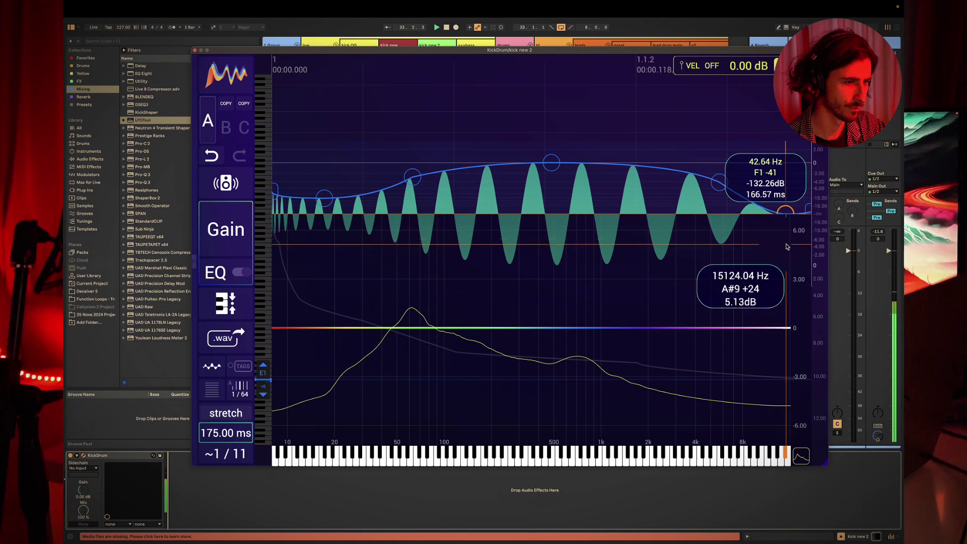
pyautogui.click(480, 479)
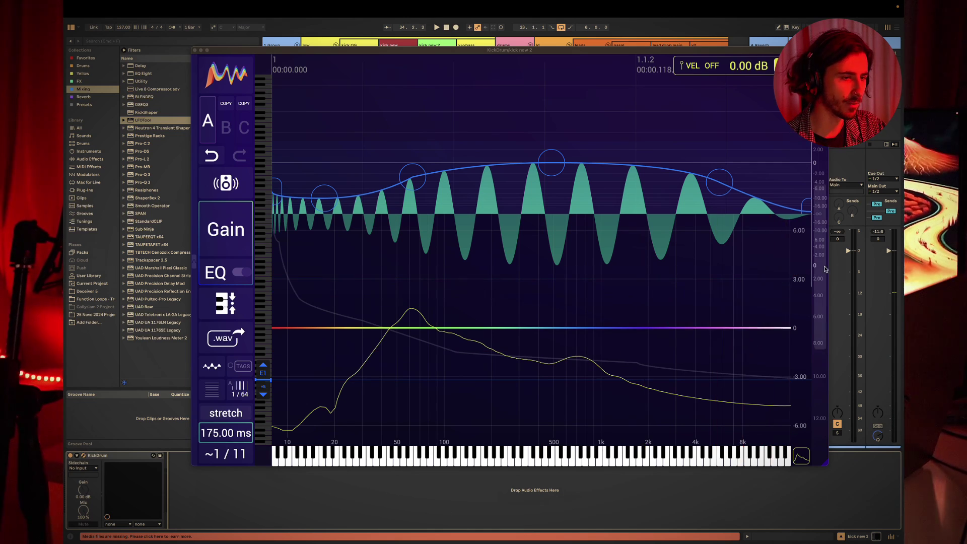
pyautogui.moveTo(820, 267)
pyautogui.mouseDown()
pyautogui.moveTo(805, 257)
pyautogui.moveTo(824, 285)
pyautogui.mouseUp()
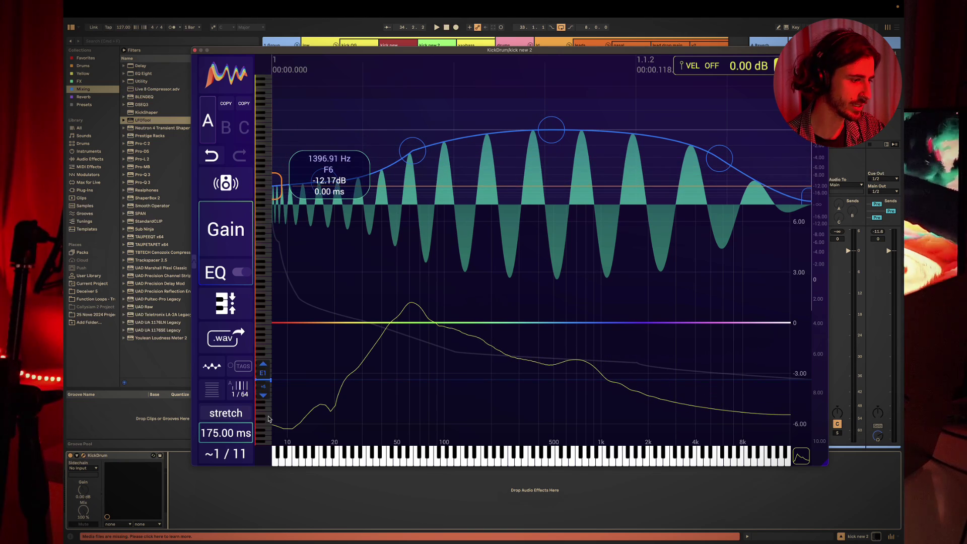
pyautogui.press('space')
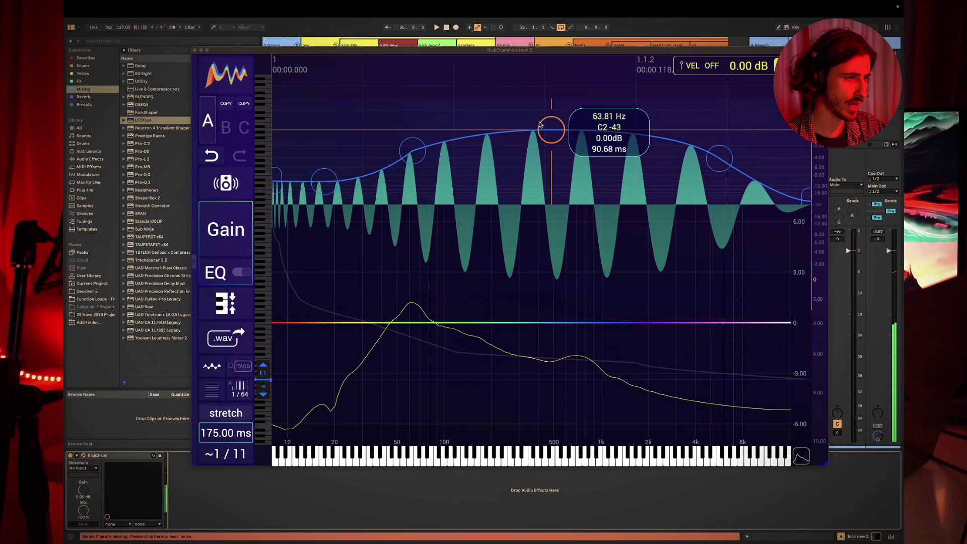
# - Shorten the gain body by moving the 0 dB peak point to about 69.9 ms and the following fade point much earlier
pyautogui.moveTo(551, 130); pyautogui.dragTo(500, 128)
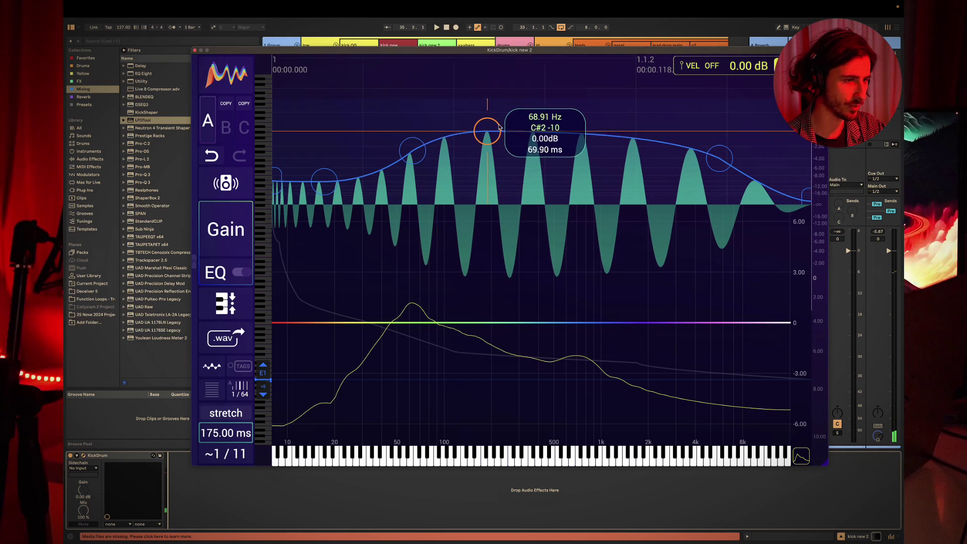
pyautogui.moveTo(720, 158); pyautogui.dragTo(547, 165)
pyautogui.moveTo(454, 135); pyautogui.dragTo(487, 144)
# - Play the track and lower the gain point near 45 ms, trying about -6.5 dB and settling at about -2.8 dB
pyautogui.press('space')
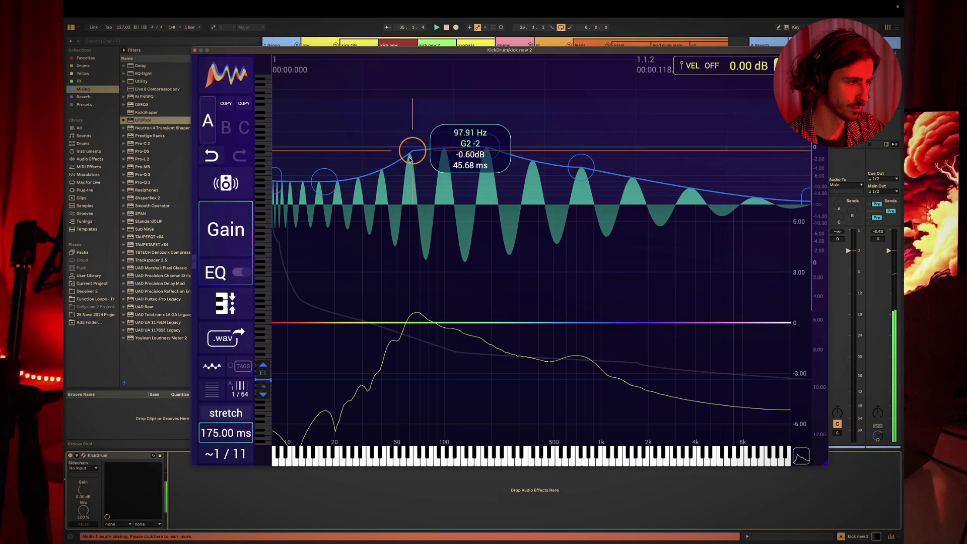
pyautogui.moveTo(409, 166); pyautogui.dragTo(409, 188)
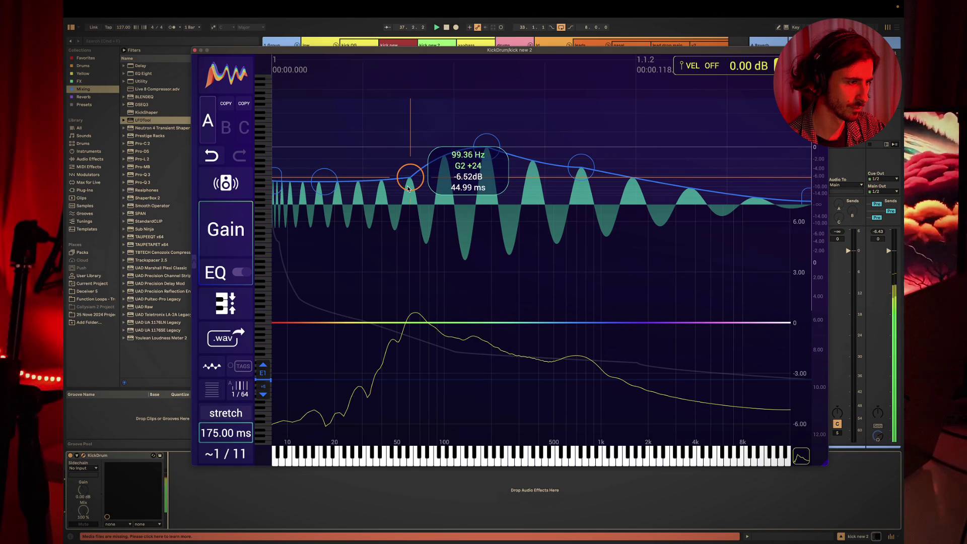
pyautogui.moveTo(408, 189)
pyautogui.mouseDown()
pyautogui.moveTo(408, 154)
pyautogui.moveTo(409, 172)
pyautogui.mouseUp()
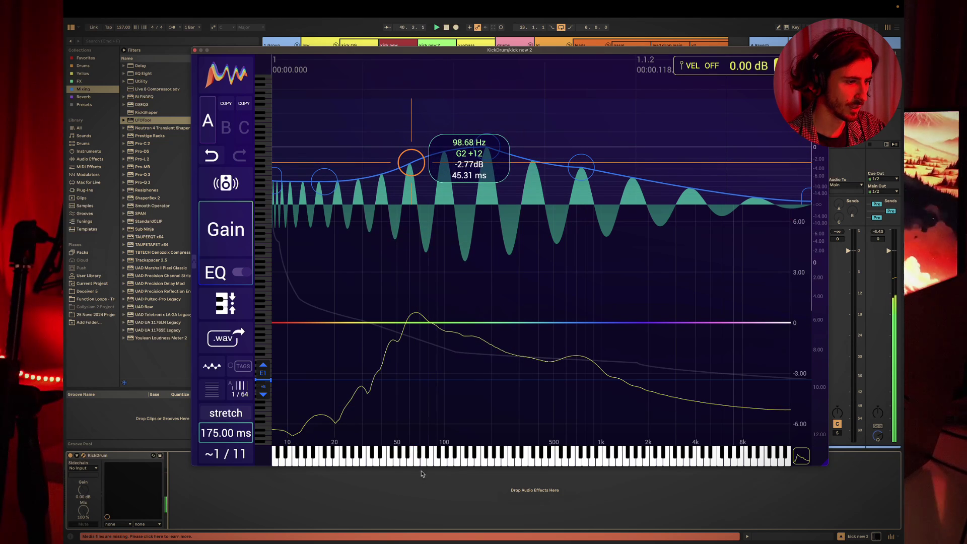
# - Lower the gain fade point near 100 ms to about -4.5 dB and audition it against the track
pyautogui.click(422, 513)
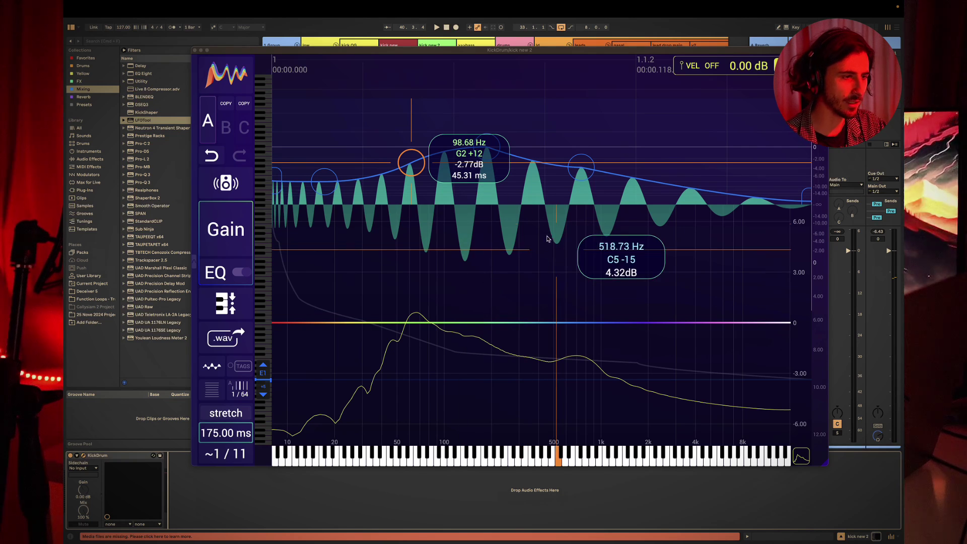
pyautogui.click(581, 168)
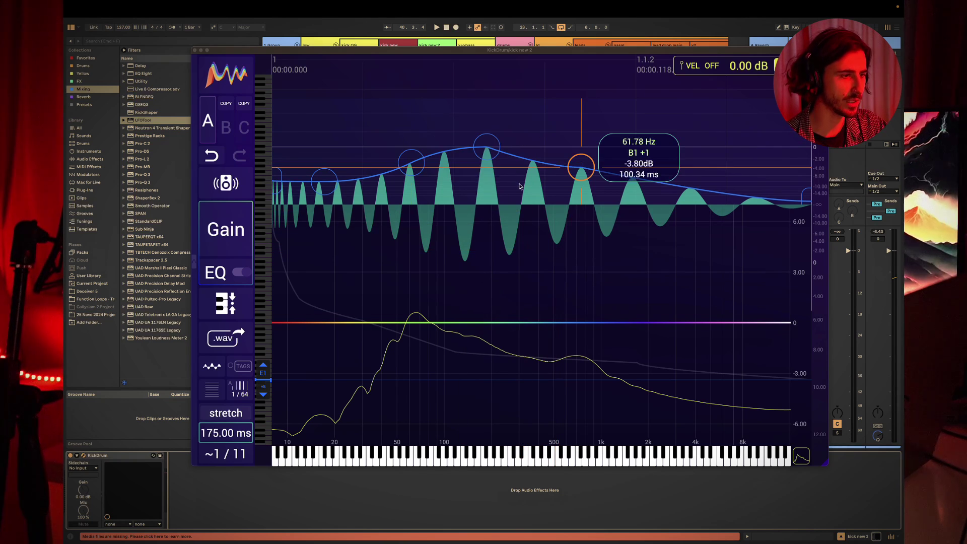
pyautogui.moveTo(588, 175); pyautogui.dragTo(480, 141)
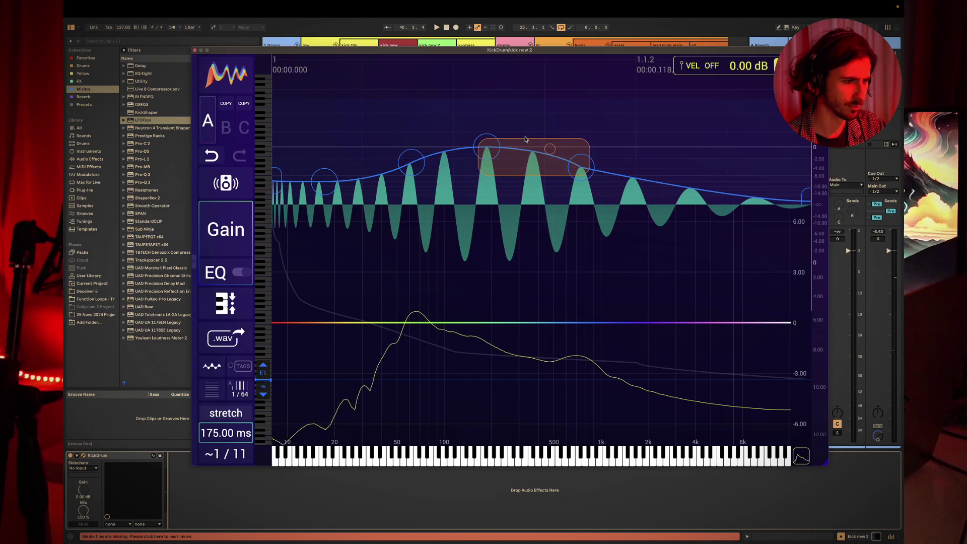
pyautogui.click(580, 168)
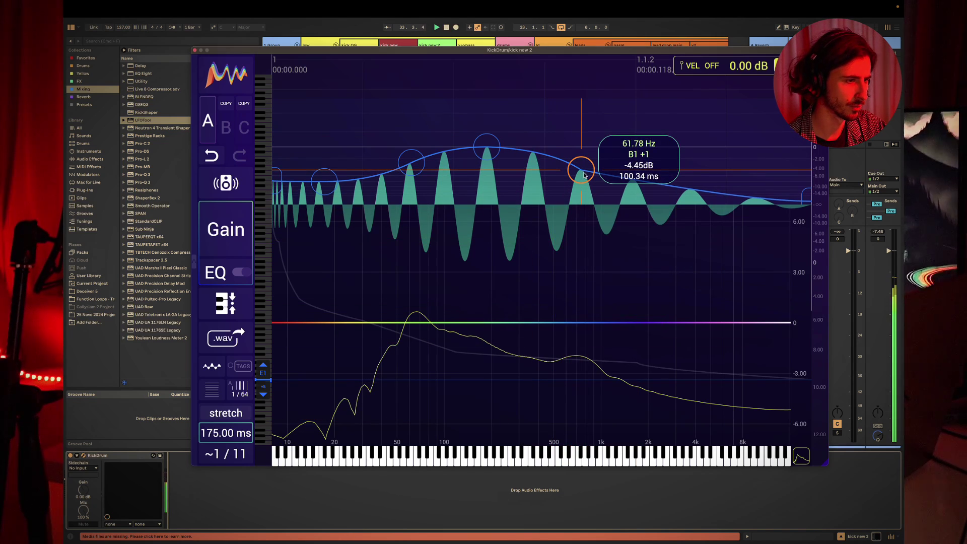
pyautogui.moveTo(584, 174); pyautogui.dragTo(563, 173)
# - Fine-tune the gain peak to 0 dB near 69.6 ms and the fade point to about -4.1 dB at 100 ms, then stop playback
pyautogui.moveTo(486, 147); pyautogui.dragTo(487, 158)
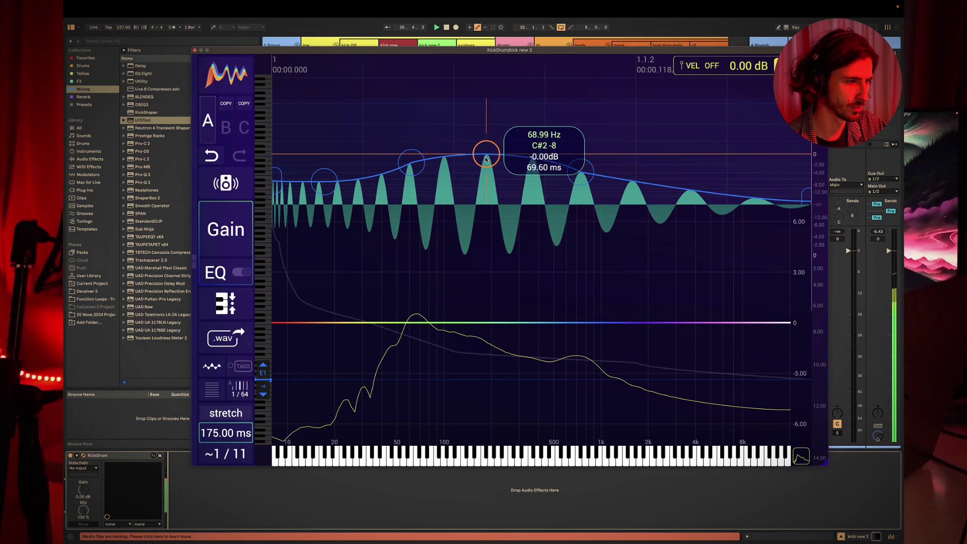
pyautogui.moveTo(581, 174); pyautogui.dragTo(580, 172)
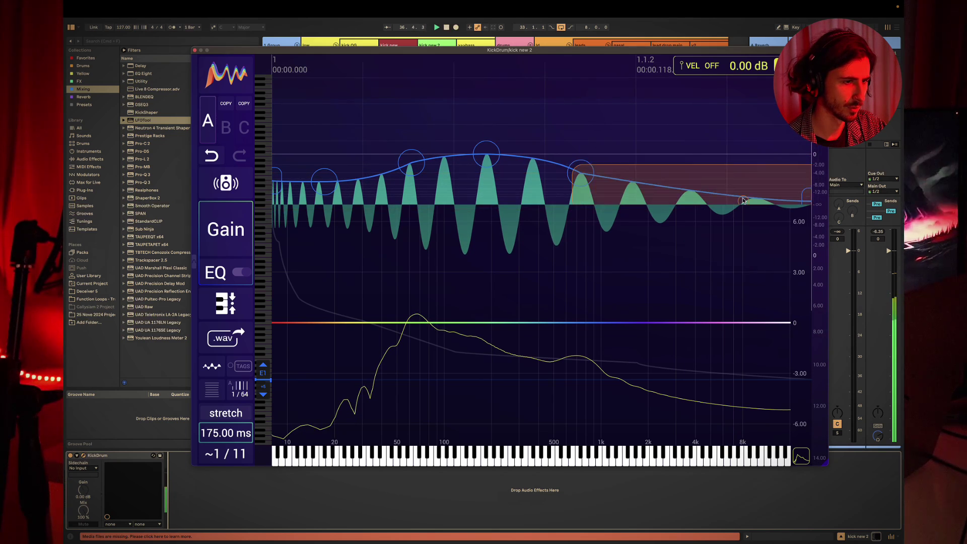
pyautogui.moveTo(738, 201); pyautogui.dragTo(824, 236)
pyautogui.click(581, 176)
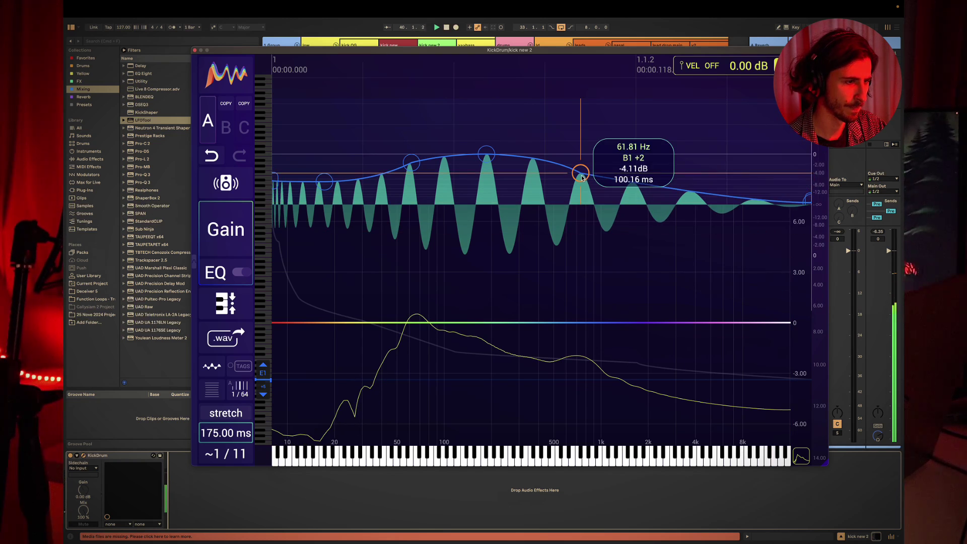
pyautogui.click(426, 496)
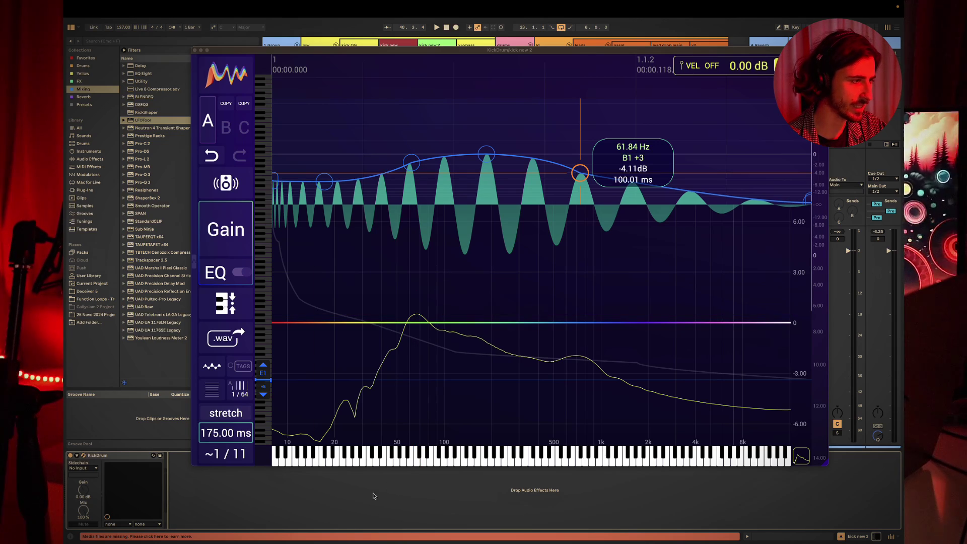
# - Move the KickDrum window aside, check the bass knock/punch slide in Keynote, and return to Ableton Live
pyautogui.moveTo(280, 49); pyautogui.dragTo(667, 191)
pyautogui.press('super+Tab')
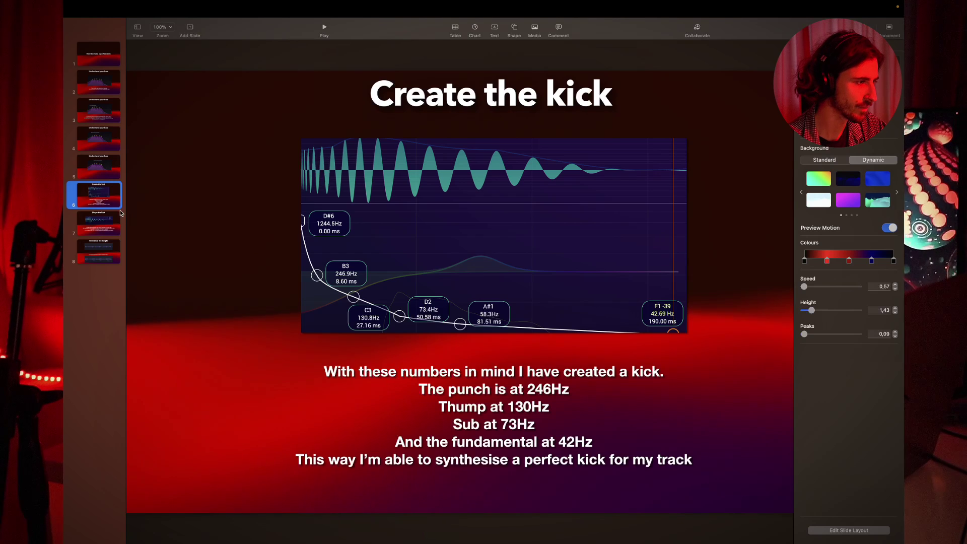
pyautogui.click(97, 172)
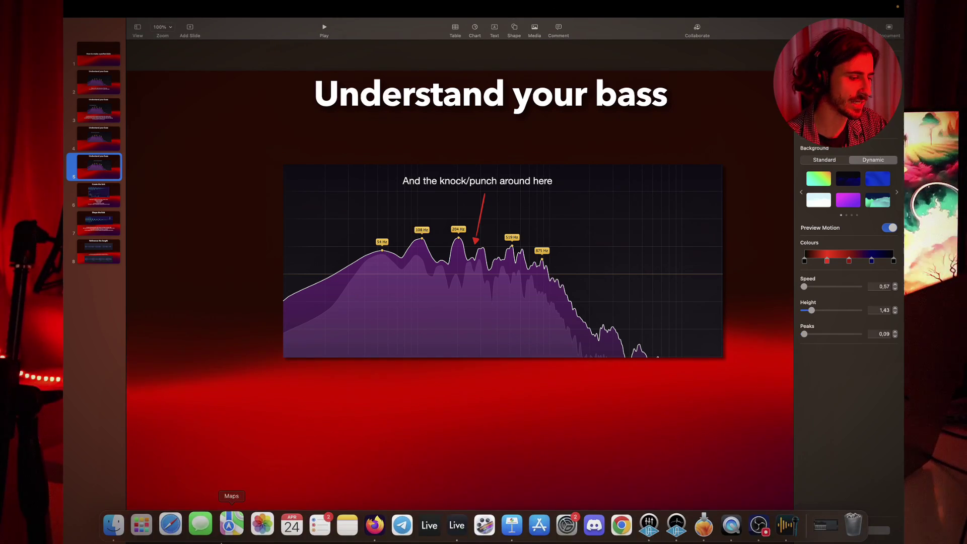
pyautogui.press('super+Tab')
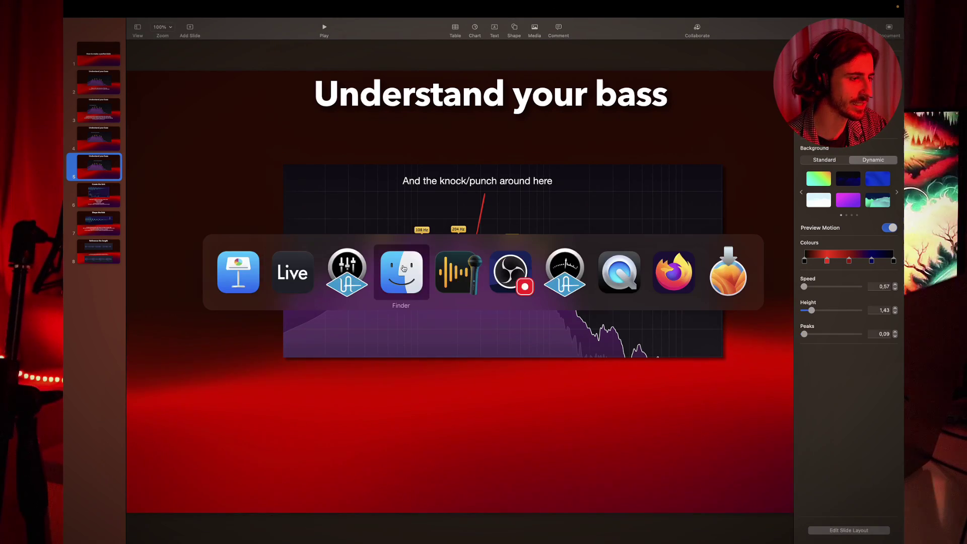
pyautogui.click(305, 276)
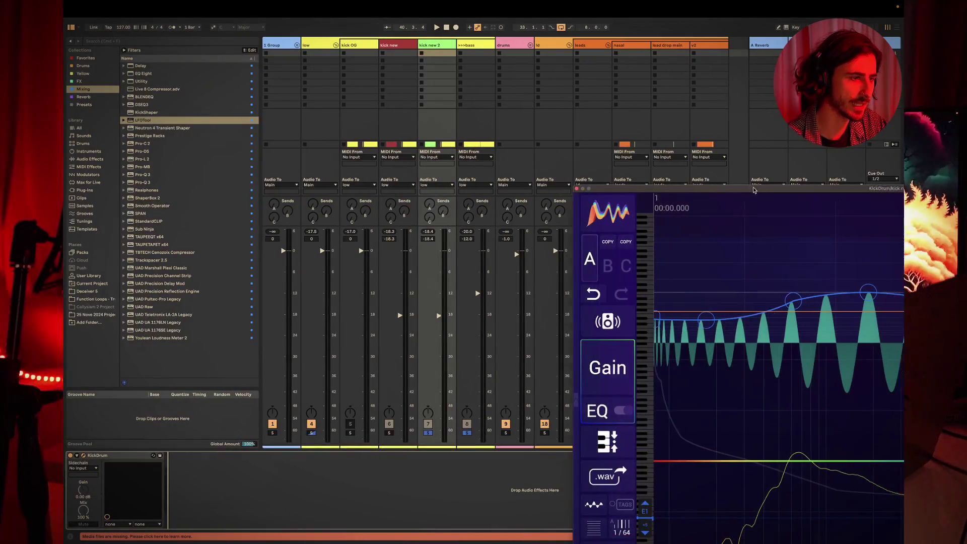
# - Reposition the KickDrum window, show the pitch envelope, and audition the thump point raised to E3 (164.81 Hz) at 29.41 ms
pyautogui.moveTo(757, 192); pyautogui.dragTo(352, 60)
pyautogui.click(206, 237)
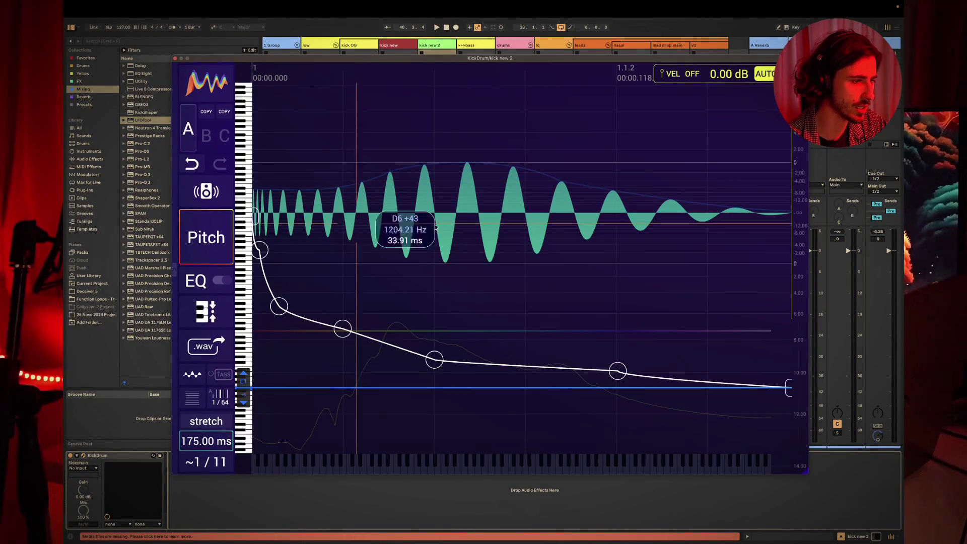
pyautogui.click(445, 532)
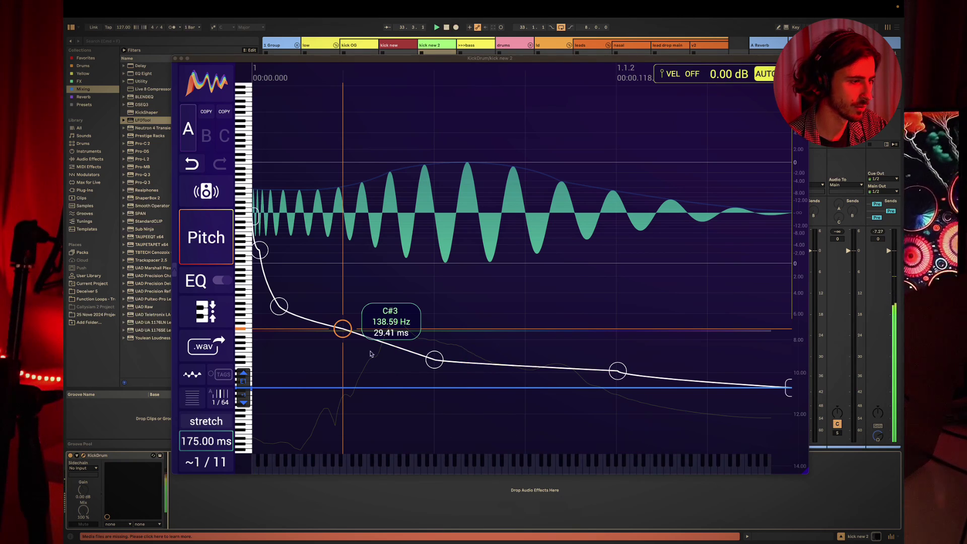
pyautogui.moveTo(342, 329); pyautogui.dragTo(342, 320)
pyautogui.click(355, 521)
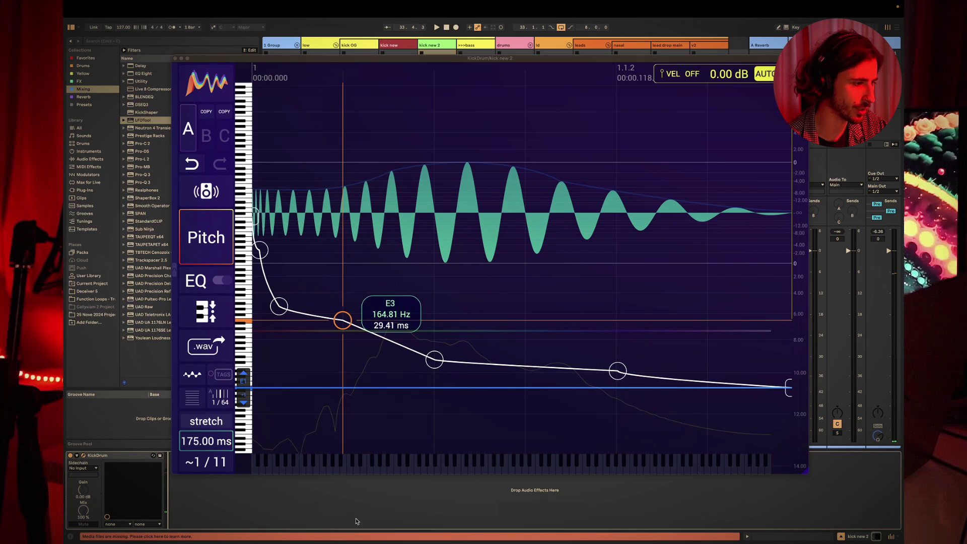
# - Sweep the thump pitch point down to about 124 Hz during playback and settle it at C3, about 130.8 Hz
pyautogui.click(348, 382)
pyautogui.scroll(-3, 345, 382)
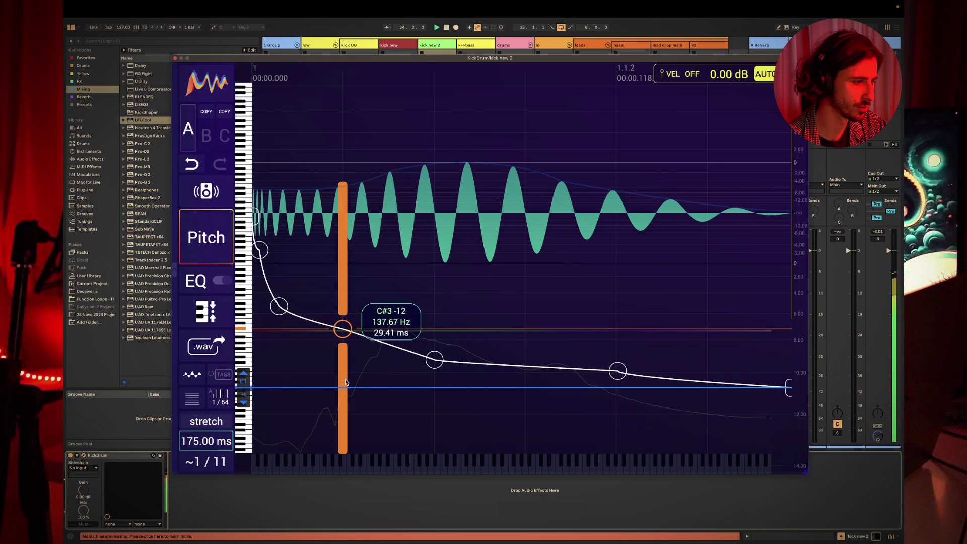
pyautogui.scroll(-5, 345, 383)
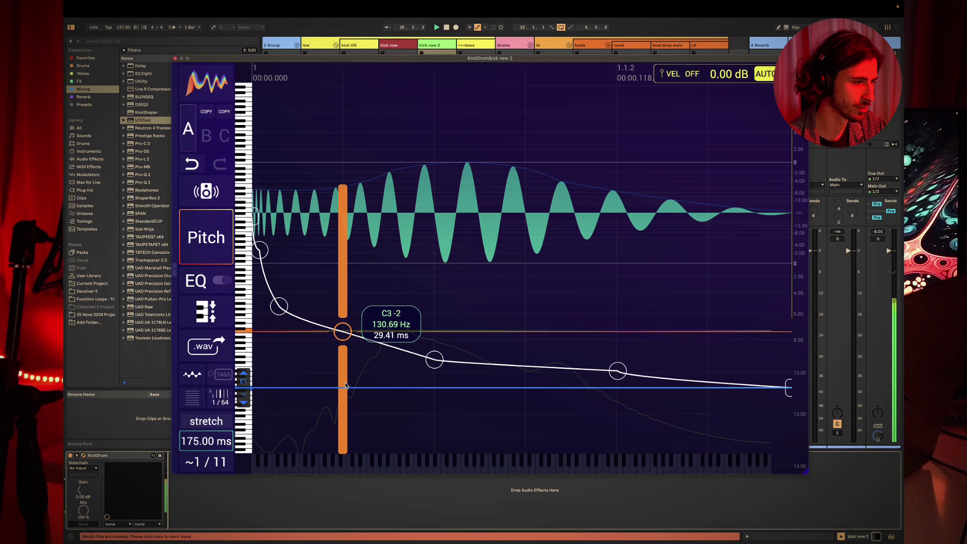
pyautogui.scroll(-5, 346, 385)
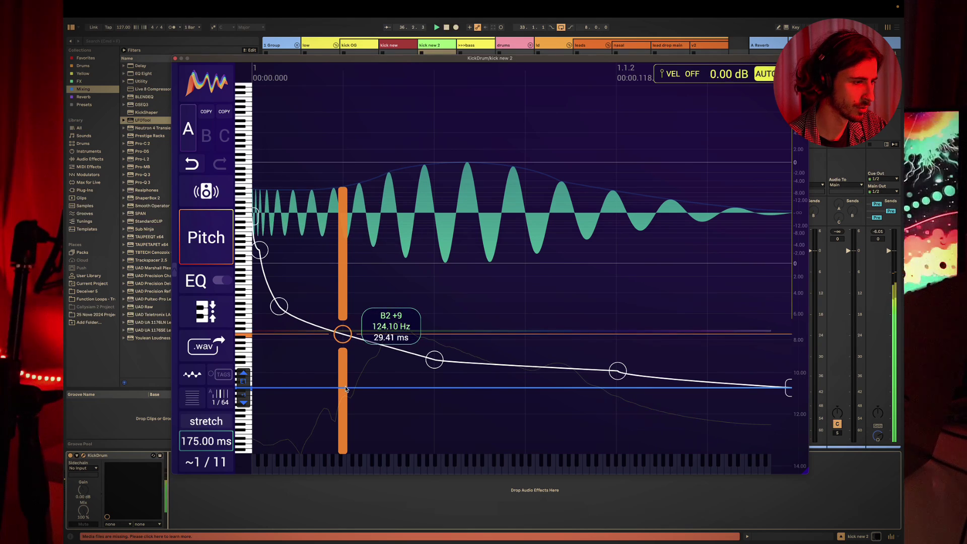
pyautogui.scroll(5, 345, 387)
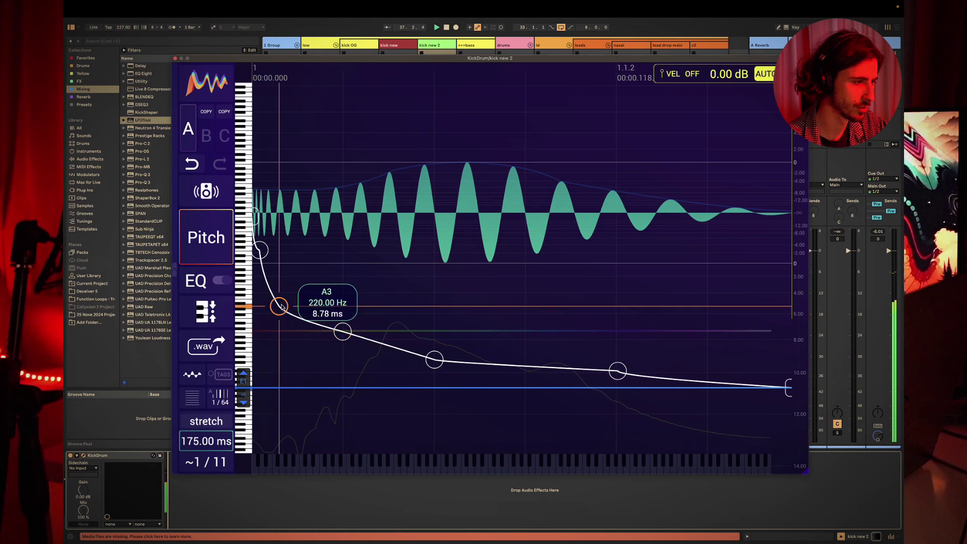
# - Nudge the punch point near 8.8 ms slightly later, try a starting pitch of about 1742 Hz, and undo that pitch change
pyautogui.moveTo(359, 307)
pyautogui.mouseDown()
pyautogui.moveTo(371, 307)
pyautogui.moveTo(361, 306)
pyautogui.mouseUp()
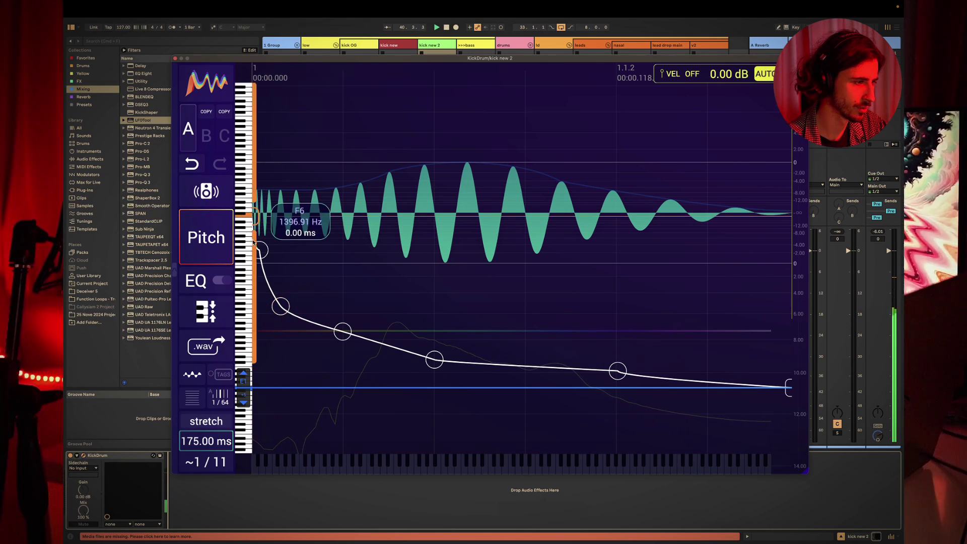
pyautogui.moveTo(254, 243); pyautogui.dragTo(255, 209)
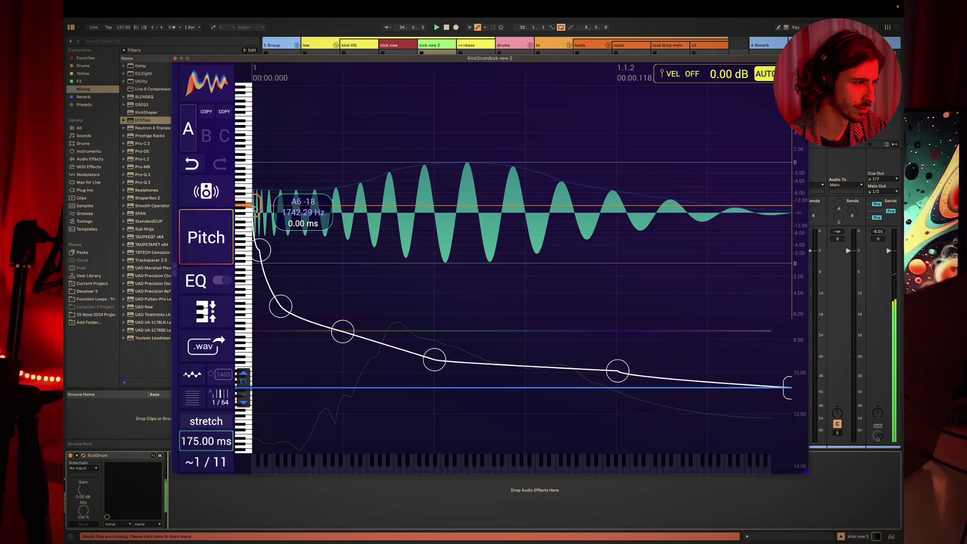
pyautogui.click(192, 162)
# - Check the Create the kick slide in Keynote, then raise the D2 sub point slightly and move it a little earlier in KickDrum
pyautogui.click(343, 333)
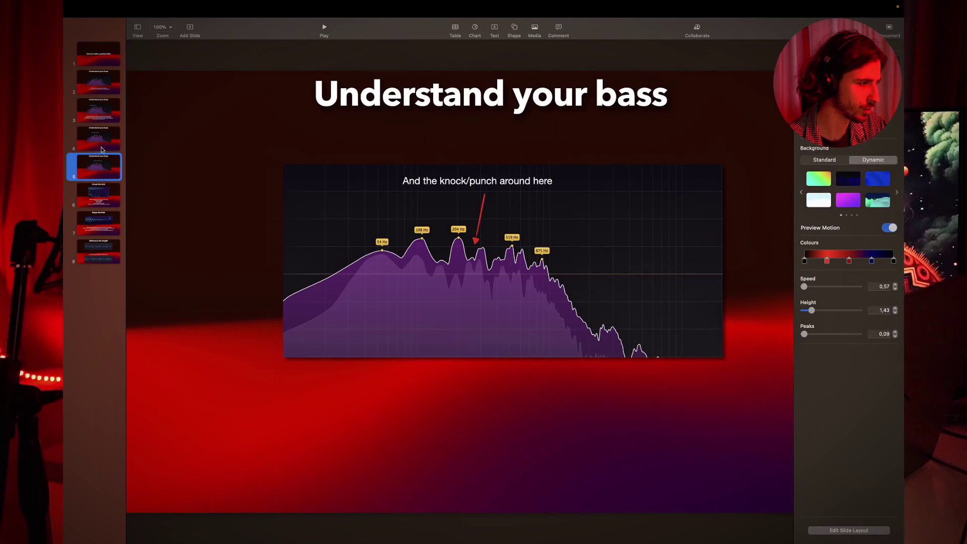
pyautogui.click(104, 192)
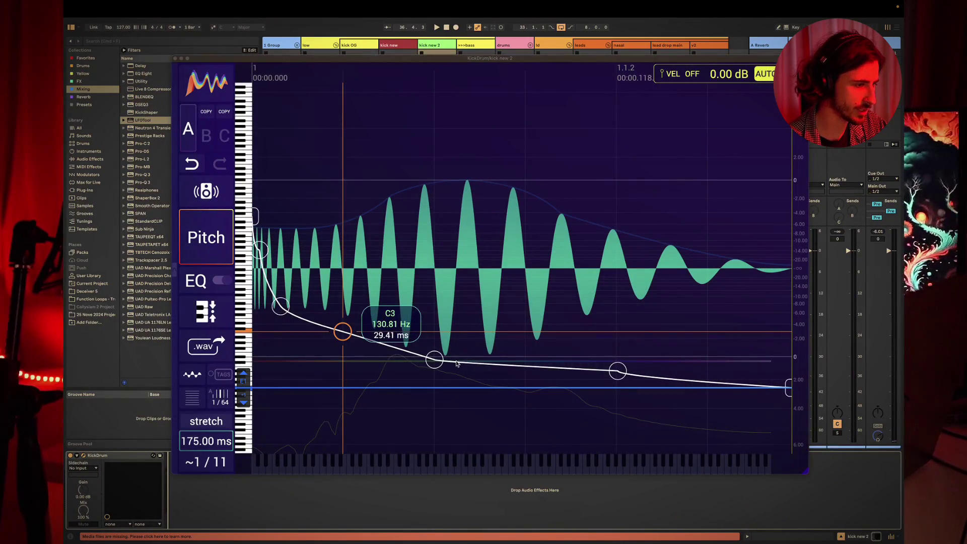
pyautogui.click(435, 360)
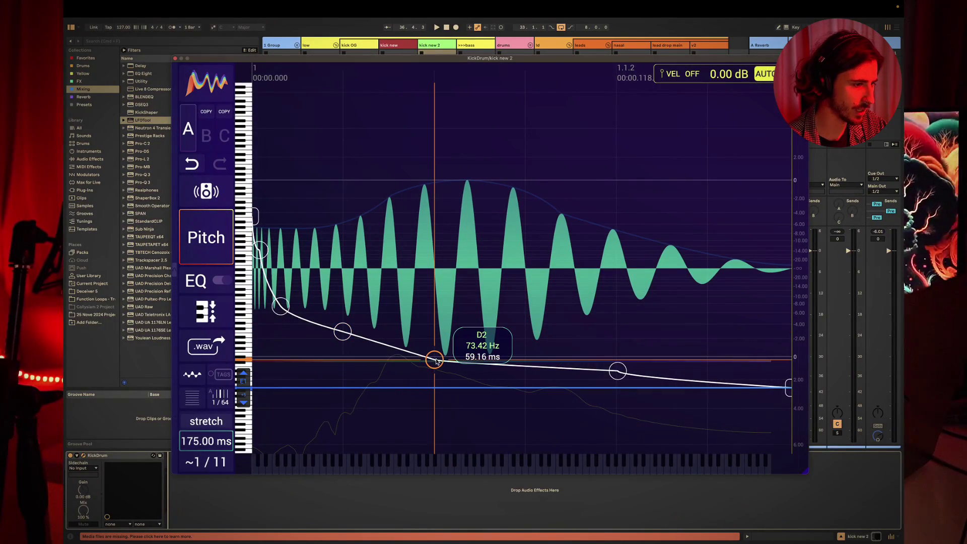
pyautogui.moveTo(434, 360)
pyautogui.mouseDown()
pyautogui.moveTo(384, 348)
pyautogui.moveTo(435, 356)
pyautogui.mouseUp()
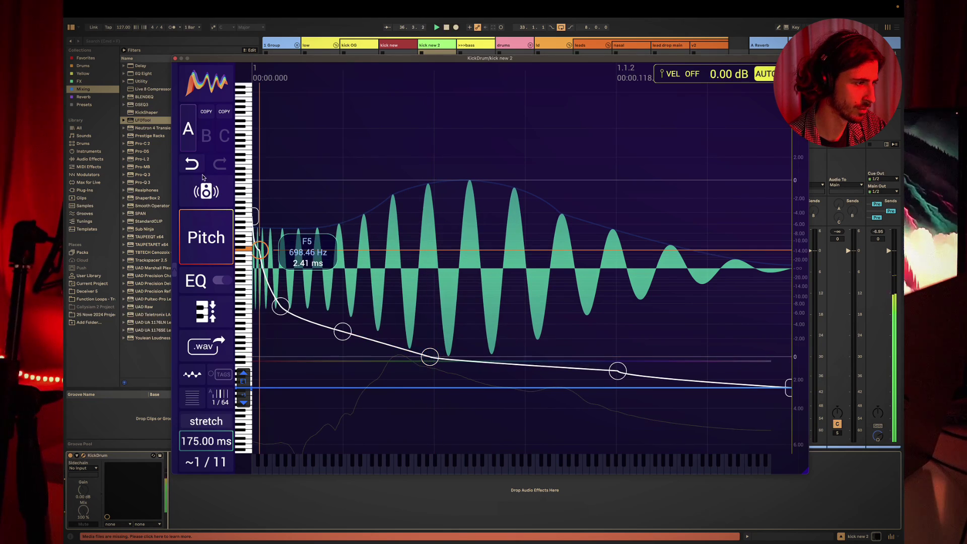
# - Undo the last pitch edit, shift the sub point earlier to about 46 ms, and lower the thump point to A#2 (116.54 Hz)
pyautogui.click(192, 163)
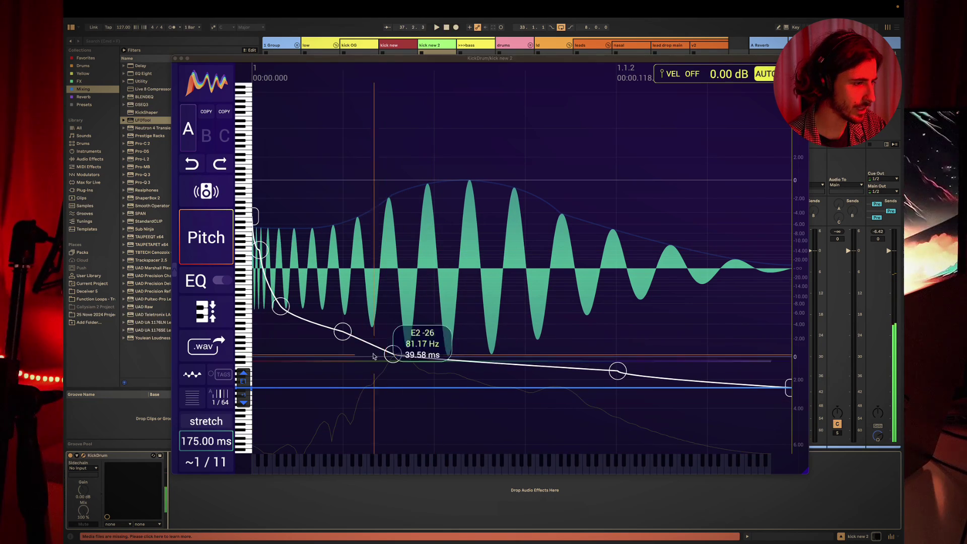
pyautogui.click(343, 331)
pyautogui.moveTo(342, 363); pyautogui.dragTo(345, 396)
# - Try removing the A#1 point from the pitch tail, undo the removal, and recheck the Create the kick slide in Keynote
pyautogui.doubleClick(617, 371)
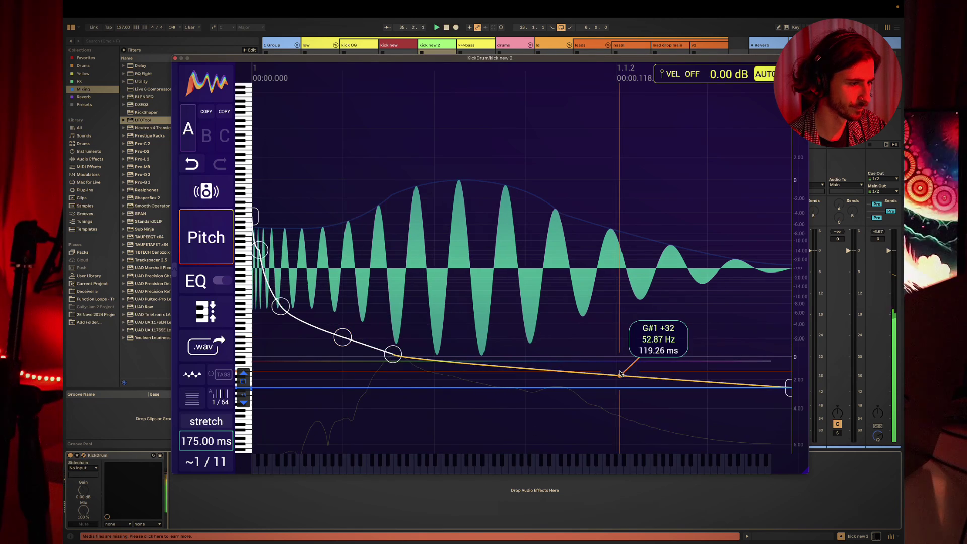
pyautogui.click(191, 164)
pyautogui.press('super+Tab')
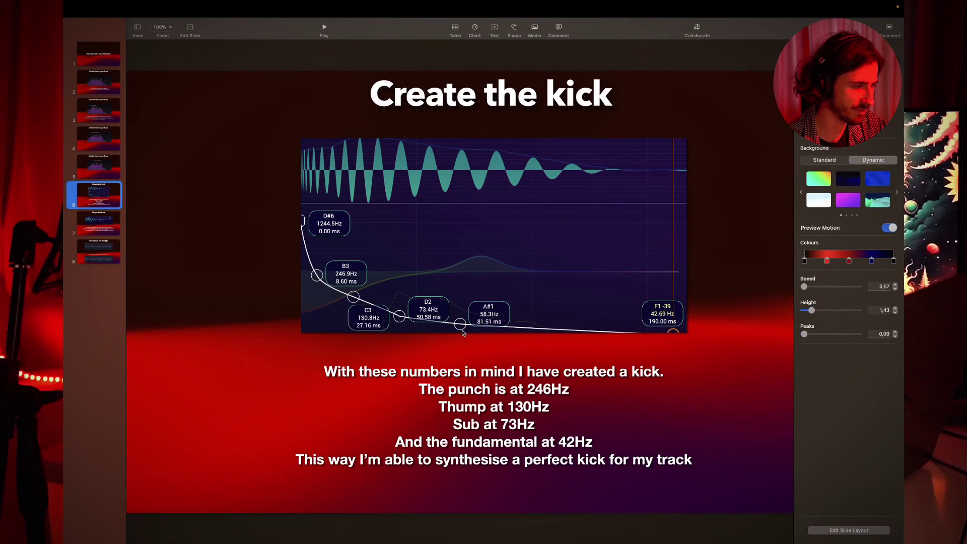
pyautogui.press('super+Tab')
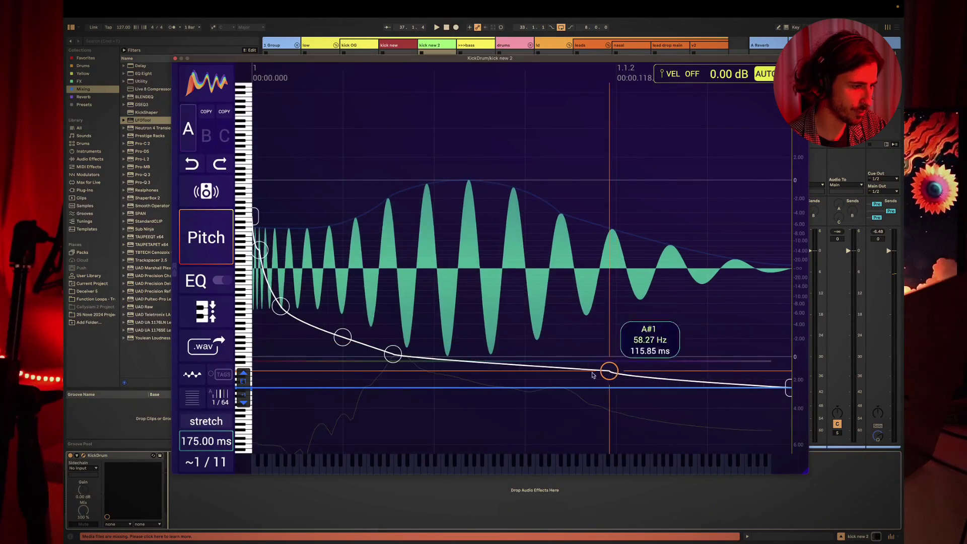
# - Move the A#1 tail point much earlier to about 71 ms, audition it at B1 (61.74 Hz), and lower it slightly
pyautogui.moveTo(486, 367); pyautogui.dragTo(535, 374)
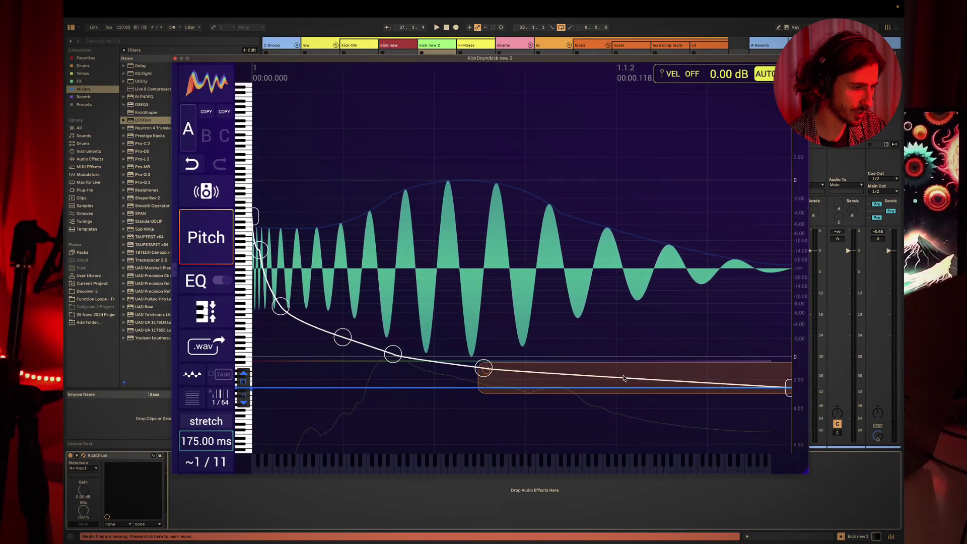
pyautogui.moveTo(623, 377); pyautogui.dragTo(471, 364)
pyautogui.press('space')
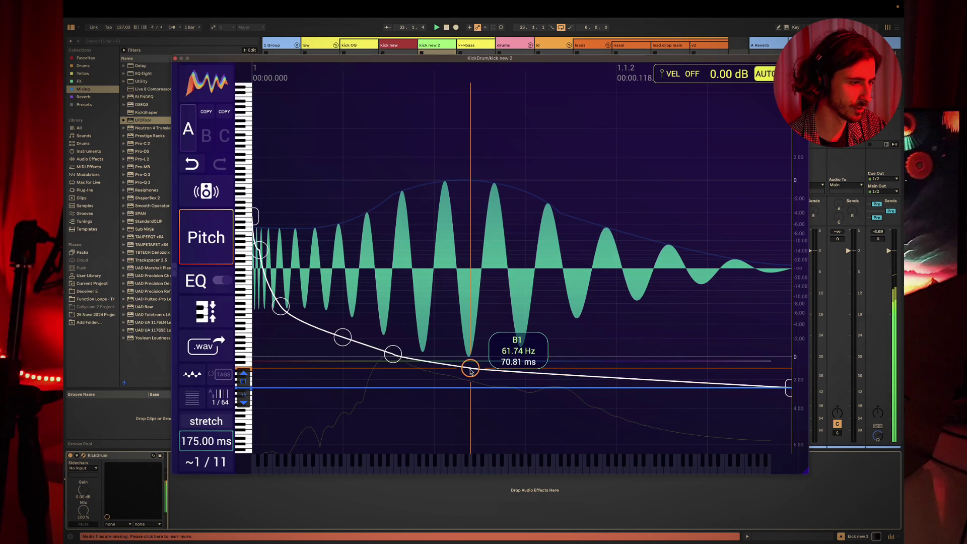
pyautogui.moveTo(469, 371)
pyautogui.mouseDown()
pyautogui.moveTo(524, 370)
pyautogui.moveTo(443, 369)
pyautogui.moveTo(472, 371)
pyautogui.mouseUp()
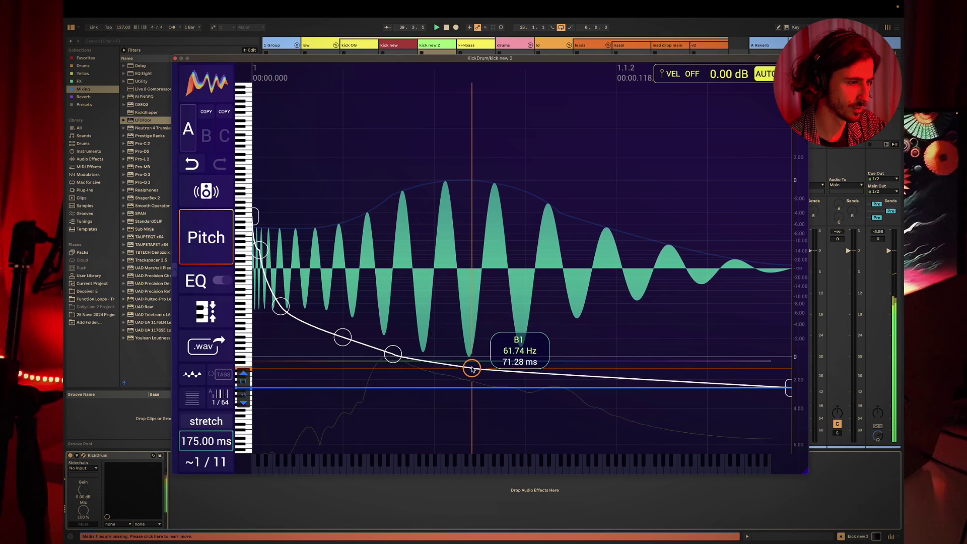
pyautogui.moveTo(472, 369); pyautogui.dragTo(468, 407)
# - Lower the sub point to D#2 (77.78 Hz) near 46 ms, move the A#2 thump point earlier, and stop playback after auditioning
pyautogui.moveTo(392, 354); pyautogui.dragTo(393, 357)
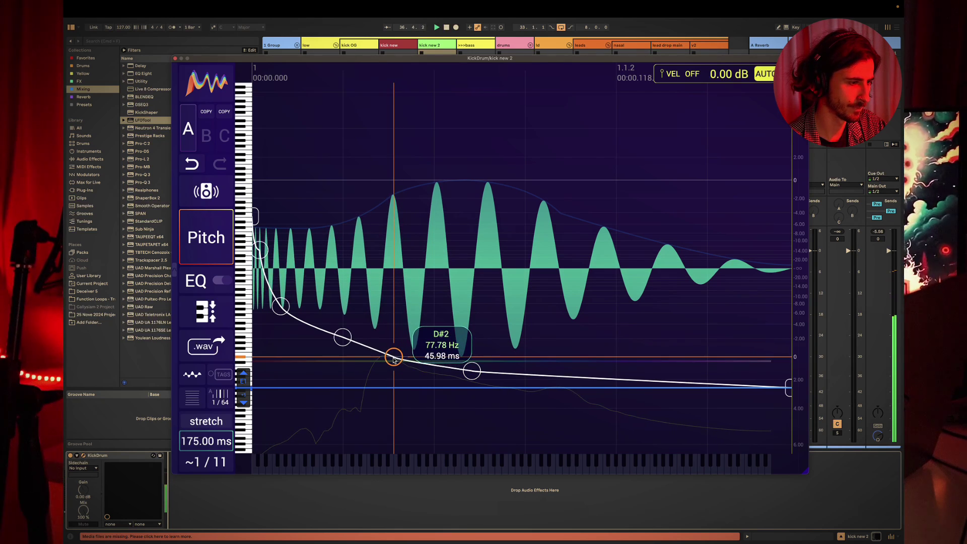
pyautogui.moveTo(342, 337)
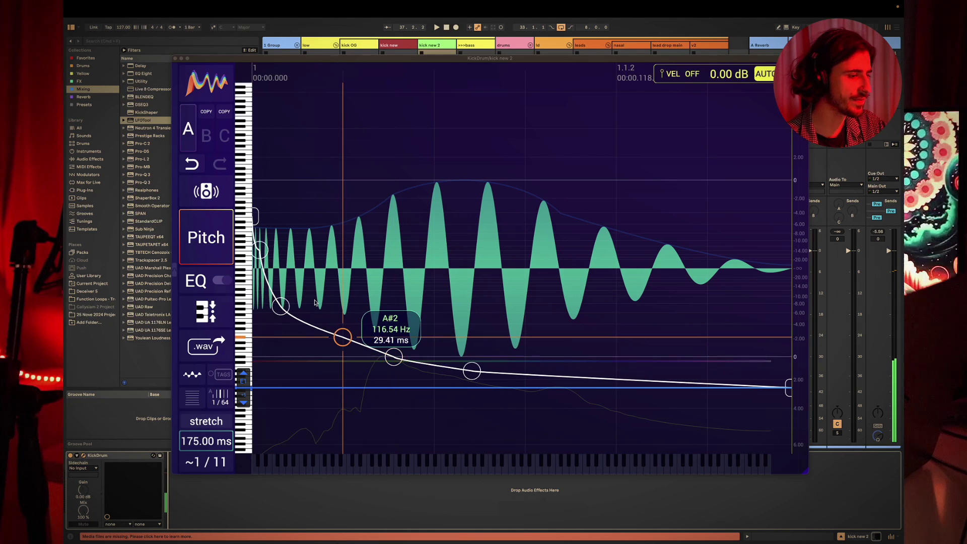
pyautogui.moveTo(342, 337); pyautogui.dragTo(323, 336)
pyautogui.moveTo(381, 343); pyautogui.dragTo(437, 340)
pyautogui.click(381, 503)
pyautogui.press('space')
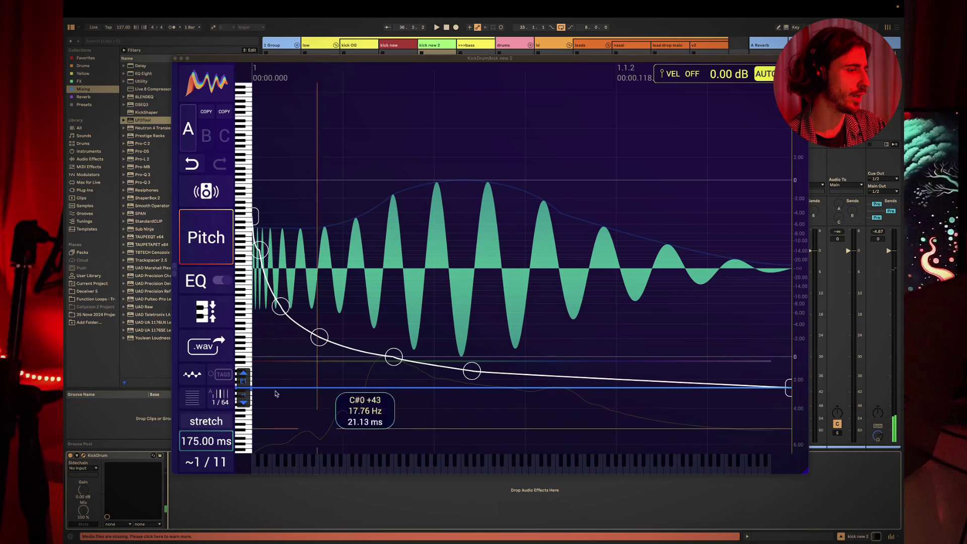
# - Switch to the gain envelope, move its peak earlier to about 60 ms, the rise point to about 33 ms, and lower the start to about -6.4 dB
pyautogui.click(213, 283)
pyautogui.click(213, 281)
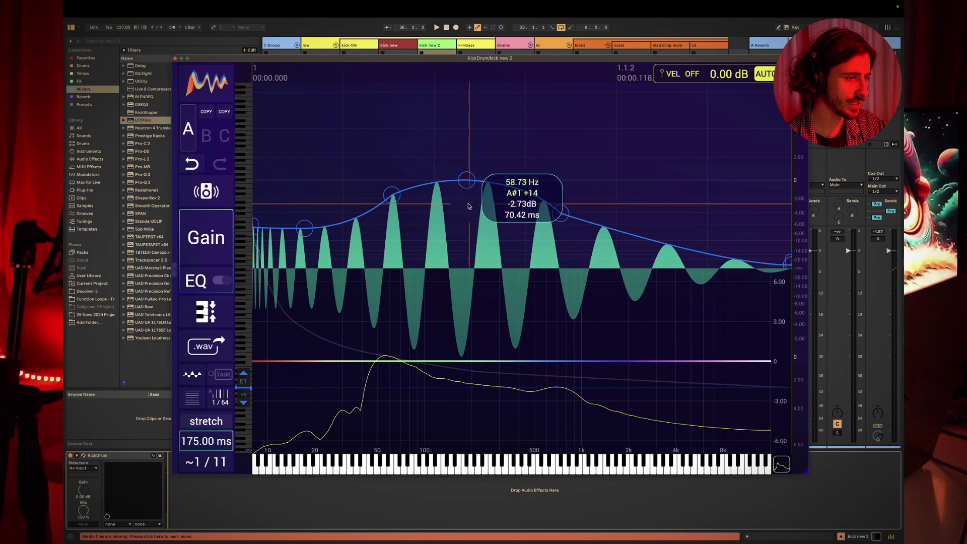
pyautogui.moveTo(466, 181); pyautogui.dragTo(436, 200)
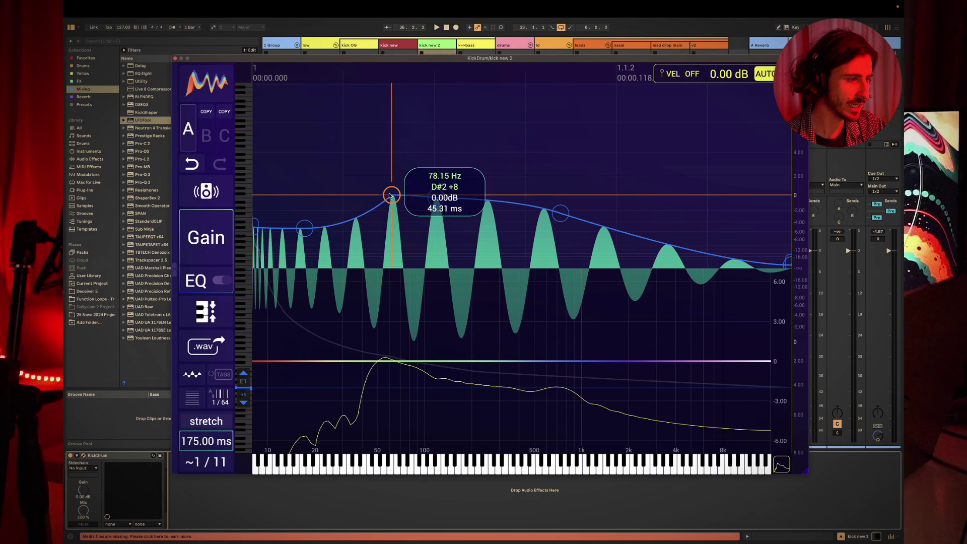
pyautogui.moveTo(391, 195); pyautogui.dragTo(254, 232)
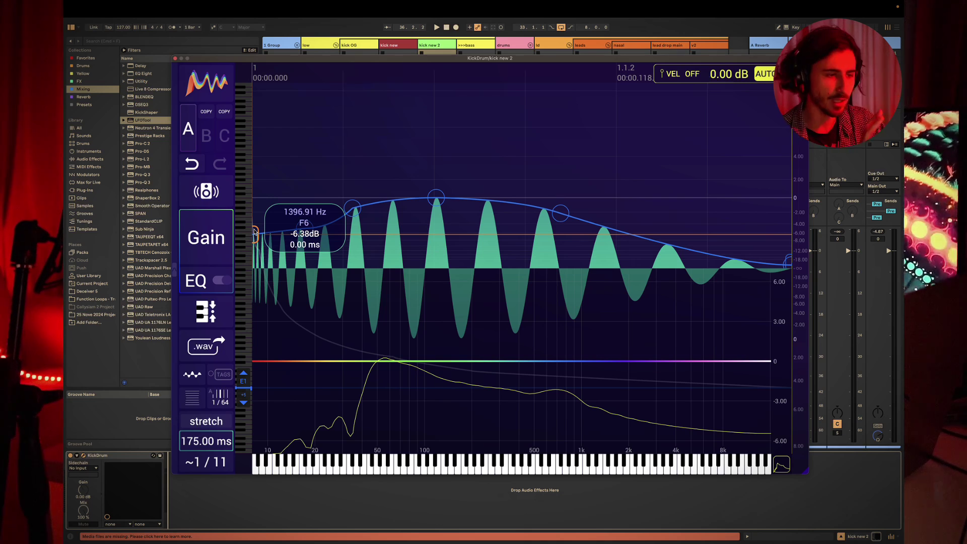
# - Set the gain envelope's decay point to about 94 ms at -3.73 dB and lower the rise point near 33.66 ms to -3.43 dB
pyautogui.moveTo(558, 212); pyautogui.dragTo(542, 222)
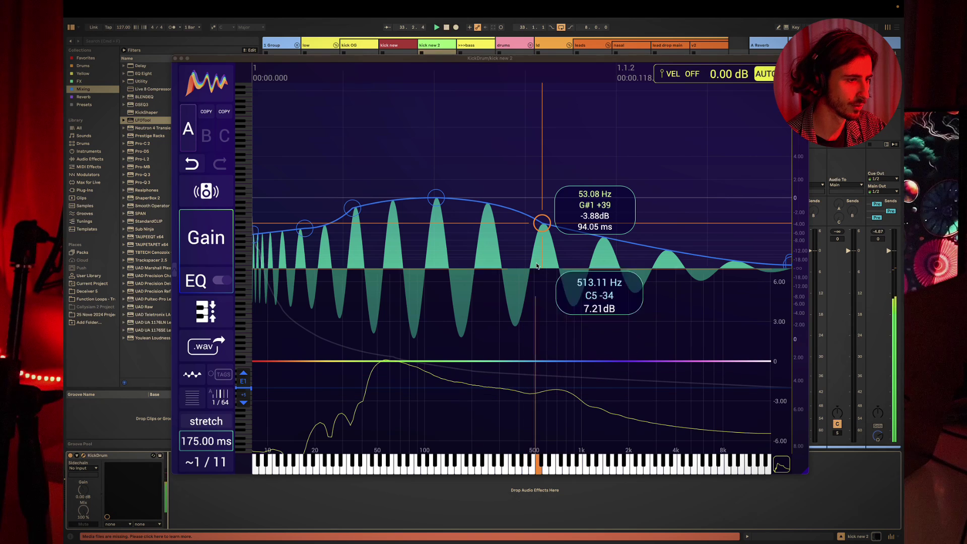
pyautogui.moveTo(542, 223); pyautogui.dragTo(543, 222)
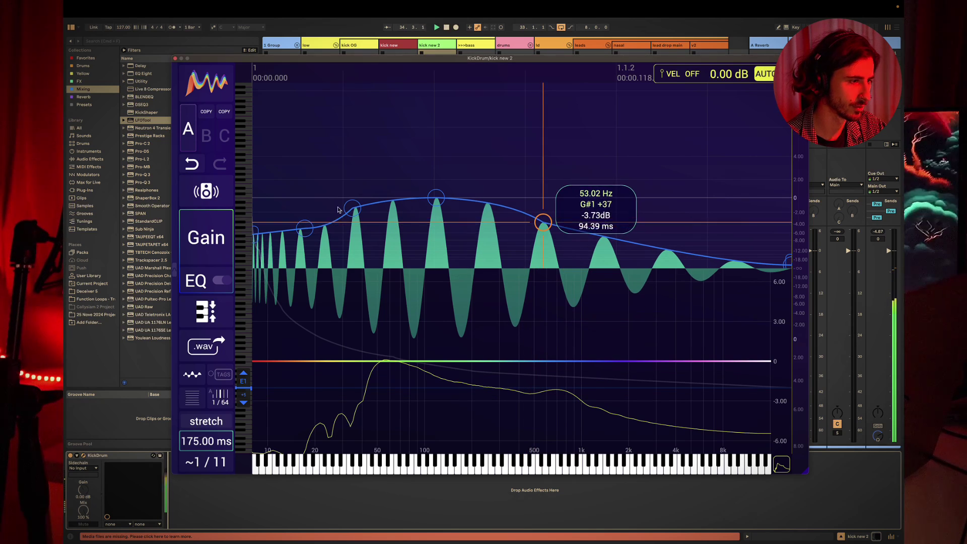
pyautogui.moveTo(352, 208); pyautogui.dragTo(354, 213)
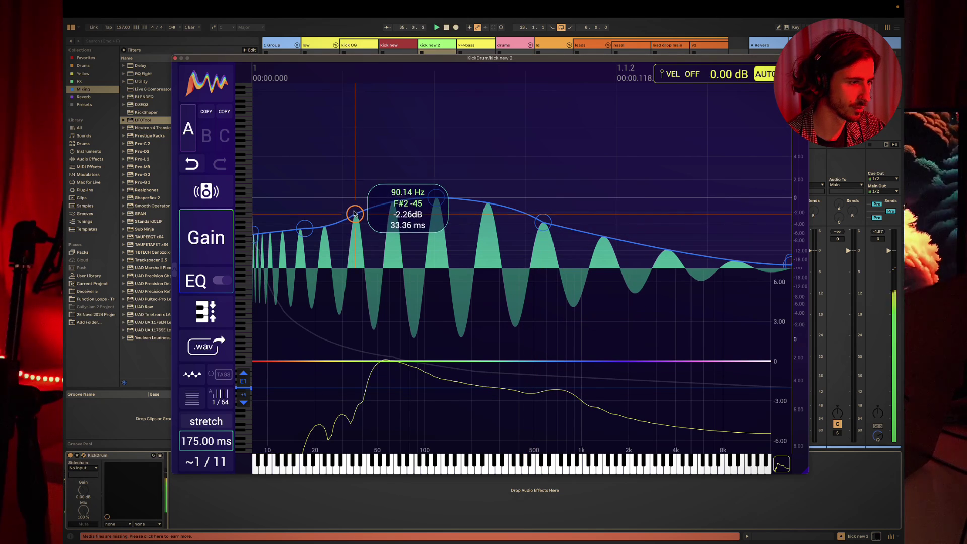
pyautogui.moveTo(436, 198)
pyautogui.mouseDown()
pyautogui.moveTo(388, 200)
pyautogui.moveTo(441, 201)
pyautogui.moveTo(384, 216)
pyautogui.moveTo(433, 202)
pyautogui.mouseUp()
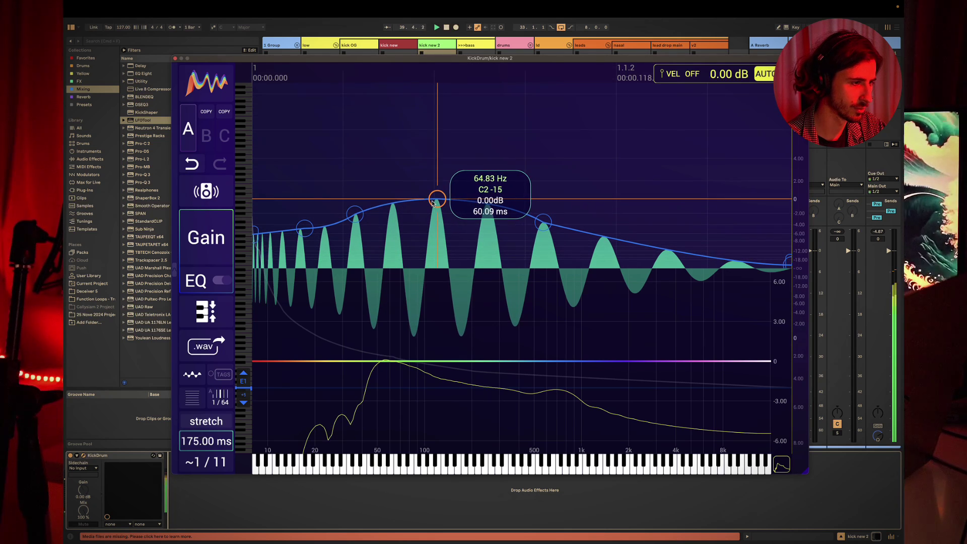
pyautogui.moveTo(354, 215); pyautogui.dragTo(356, 224)
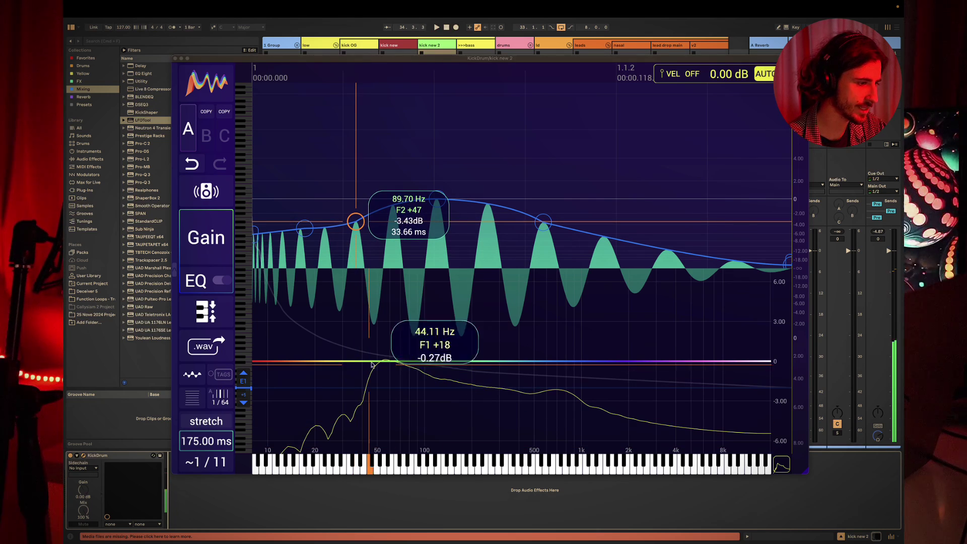
# - Add a low-shelf EQ cut of -2.16 dB at about 29.82 Hz with Q 0.71 and audition the kick
pyautogui.click(274, 362)
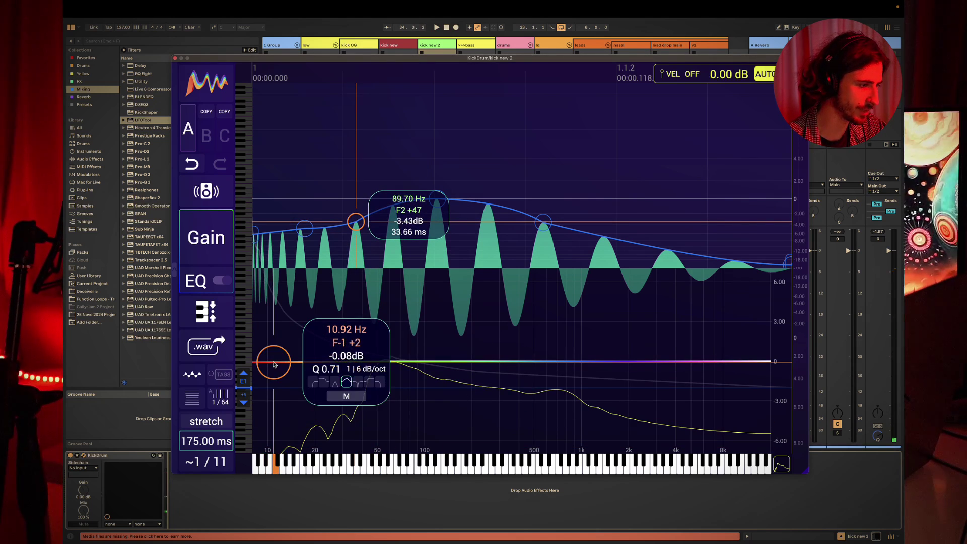
pyautogui.moveTo(278, 366); pyautogui.dragTo(346, 393)
pyautogui.click(441, 512)
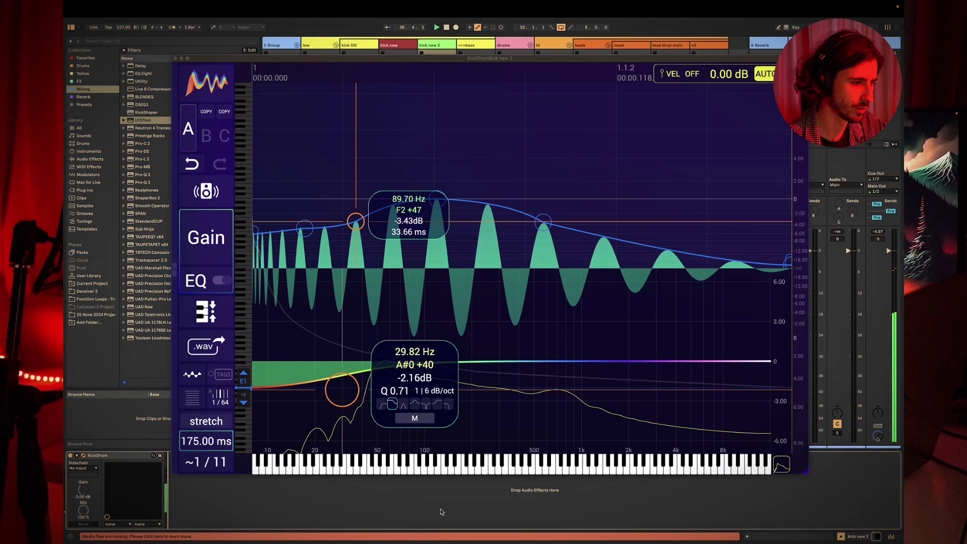
# - Add a bell boost of 1.46 dB at 248.95 Hz with Q 3.08, and set the low shelf to -2.04 dB while auditioning
pyautogui.moveTo(501, 365); pyautogui.dragTo(488, 346)
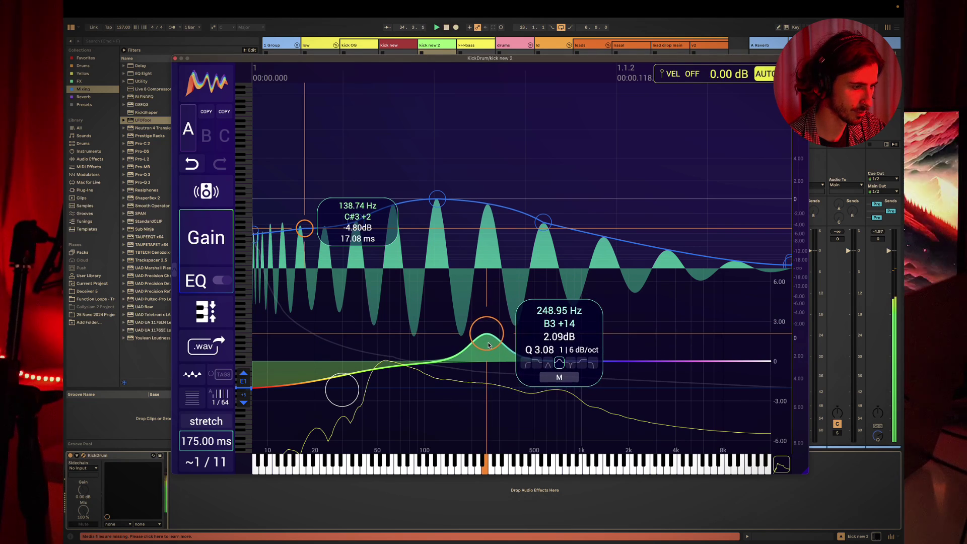
pyautogui.click(482, 520)
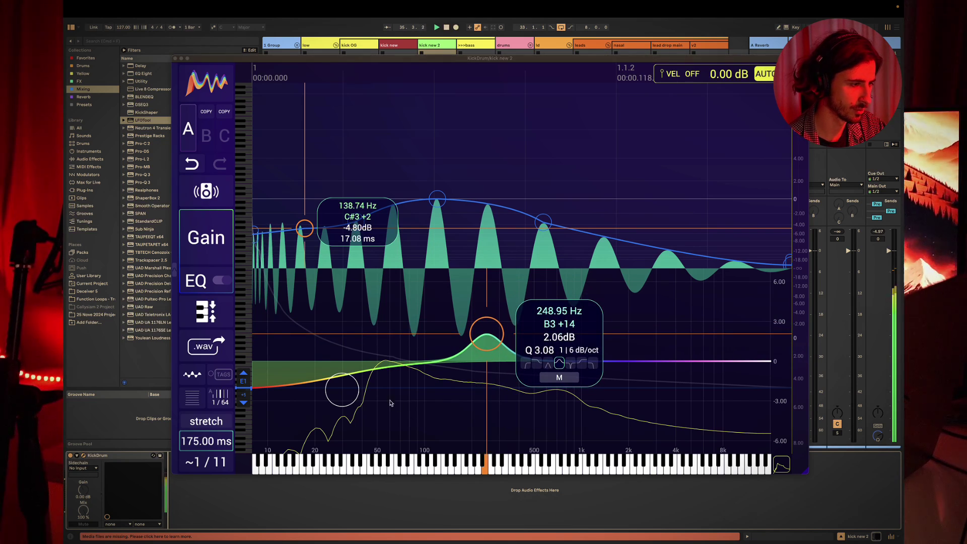
pyautogui.click(342, 388)
pyautogui.click(412, 522)
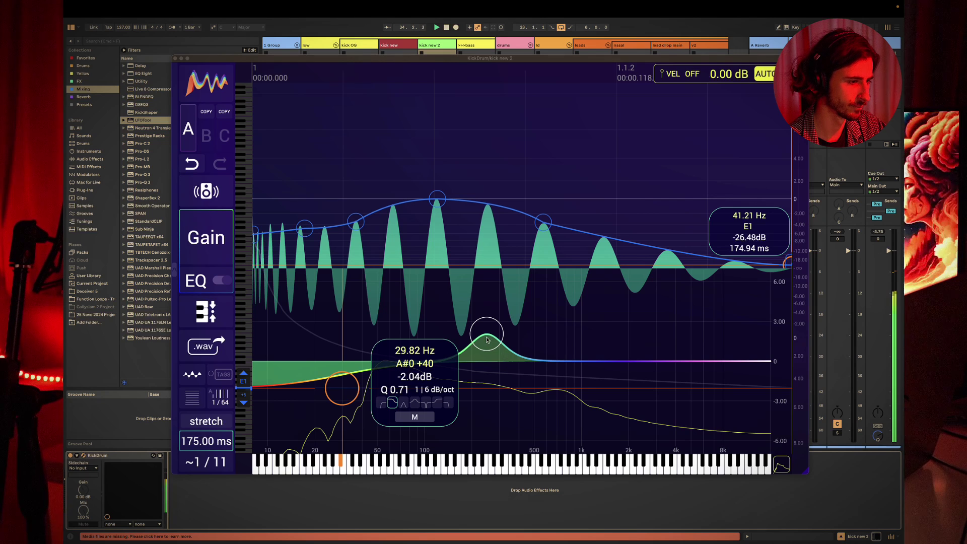
pyautogui.moveTo(487, 340); pyautogui.dragTo(466, 476)
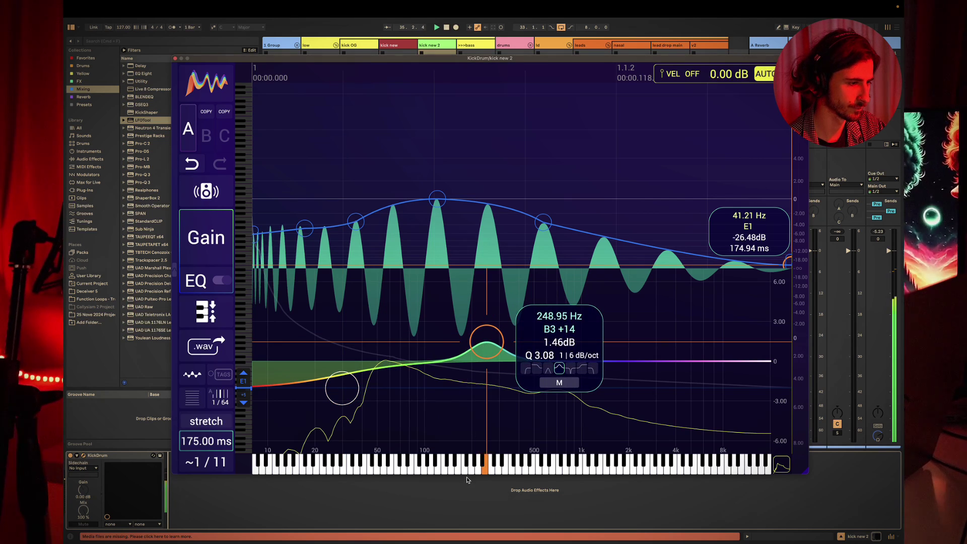
pyautogui.click(465, 495)
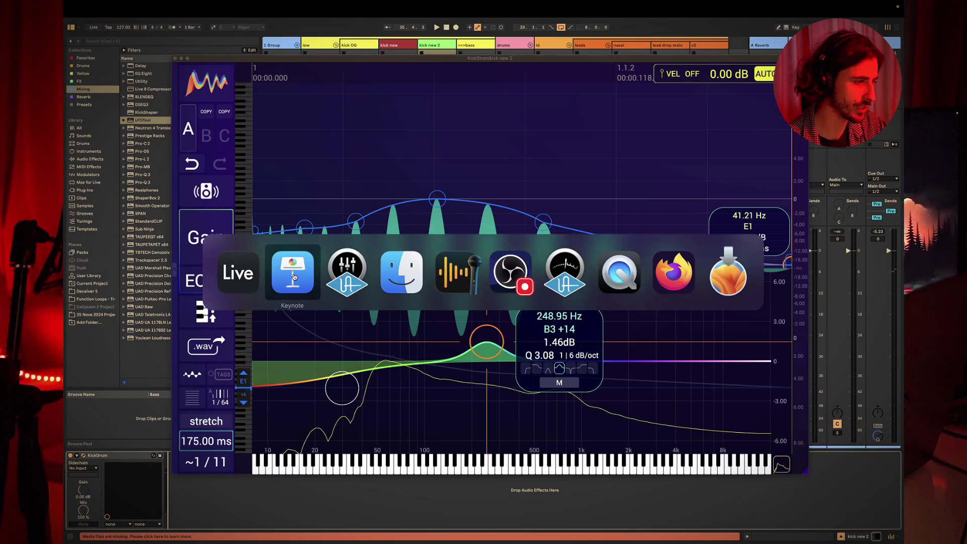
# - Check the frequency peaks on the last Understand your bass slide in Keynote, and return to KickDrum
pyautogui.click(294, 277)
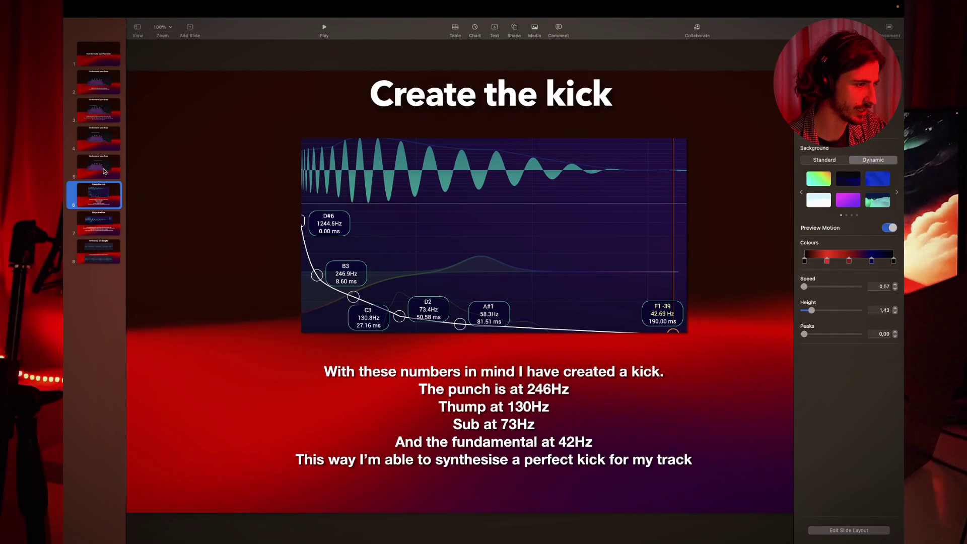
pyautogui.click(103, 167)
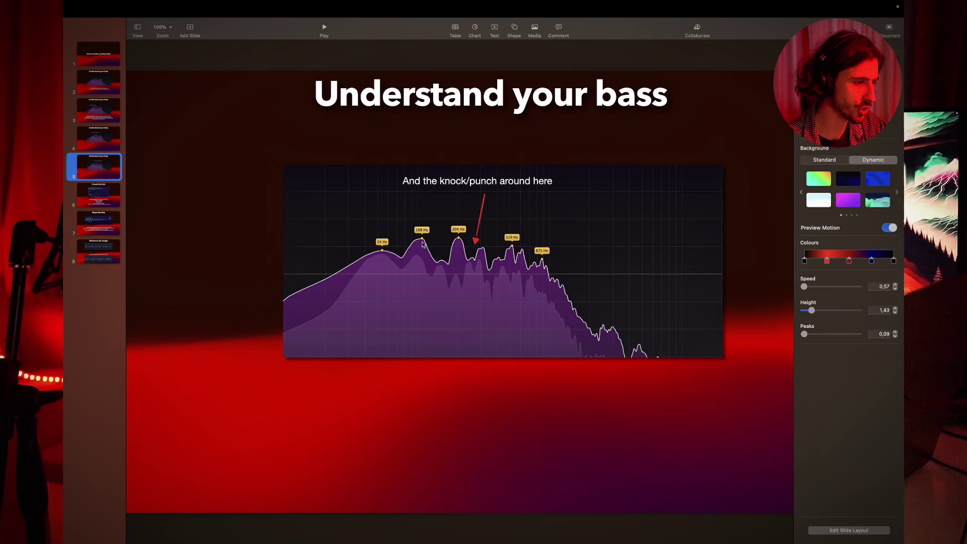
pyautogui.press('super+Tab')
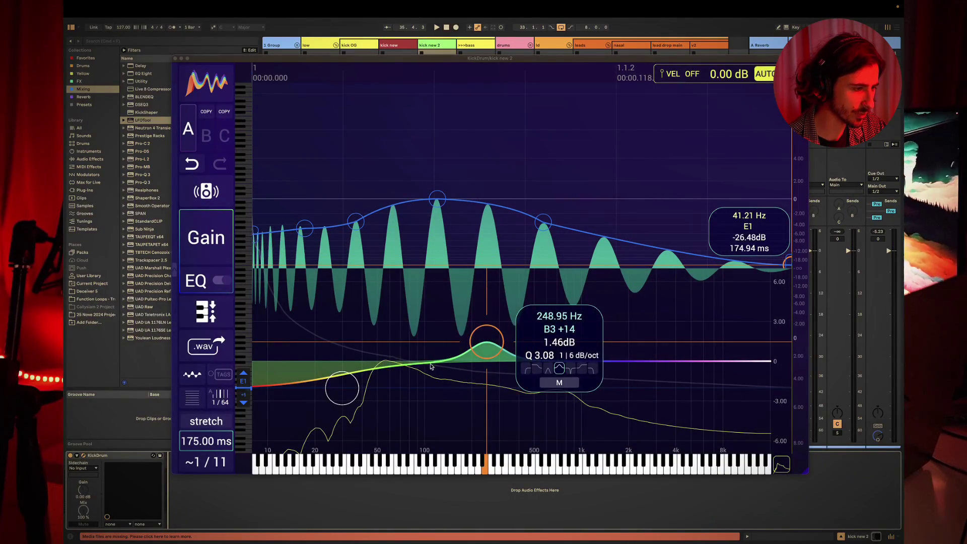
# - Add a narrow EQ bell at 108.71 Hz with Q 6.24, boost it by 1.73 dB, and audition the kick
pyautogui.moveTo(430, 367); pyautogui.dragTo(424, 374)
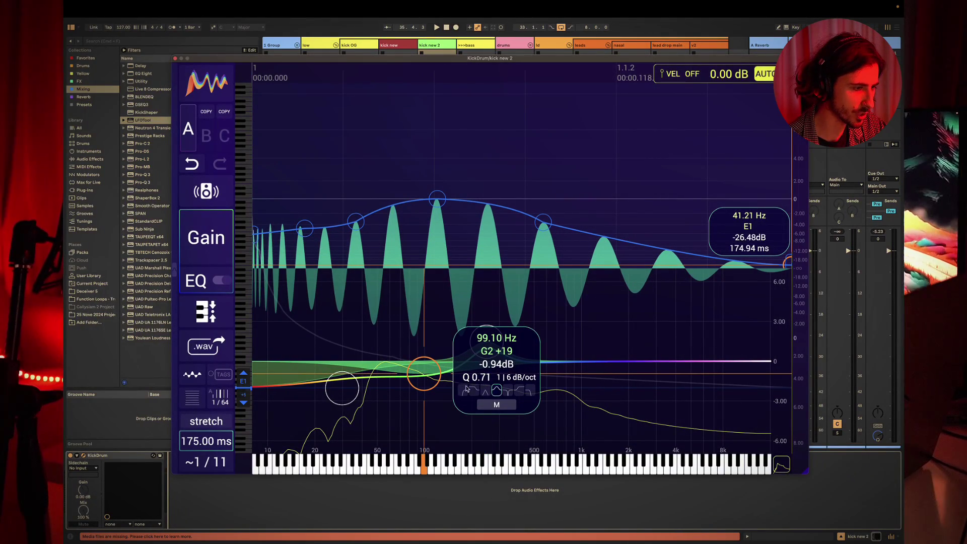
pyautogui.moveTo(490, 377); pyautogui.dragTo(488, 355)
pyautogui.moveTo(419, 374); pyautogui.dragTo(431, 336)
pyautogui.click(424, 515)
pyautogui.press('space')
pyautogui.click(435, 515)
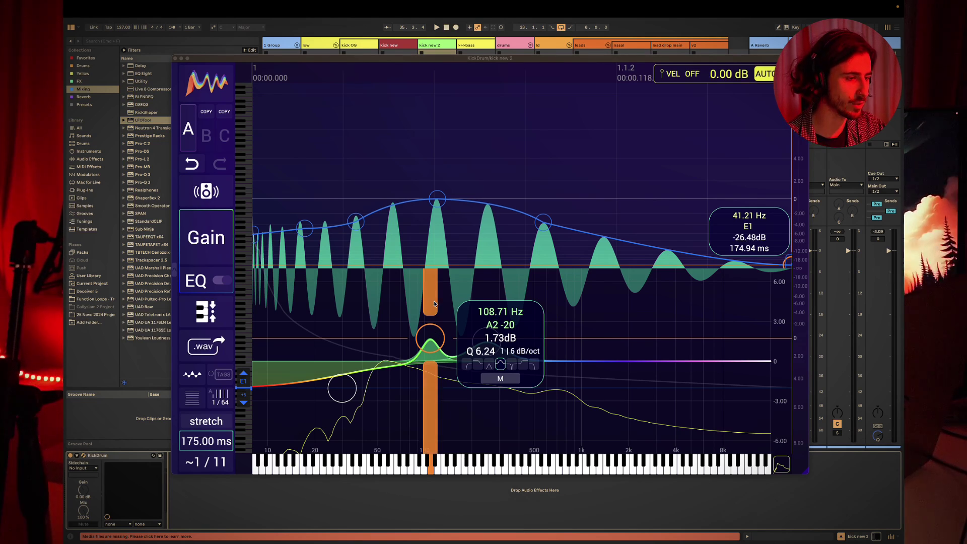
# - Turn the 108.71 Hz bell into a cut of -1.86 dB and start playback to audition it
pyautogui.scroll(-5, 434, 328)
pyautogui.moveTo(434, 328); pyautogui.dragTo(434, 354)
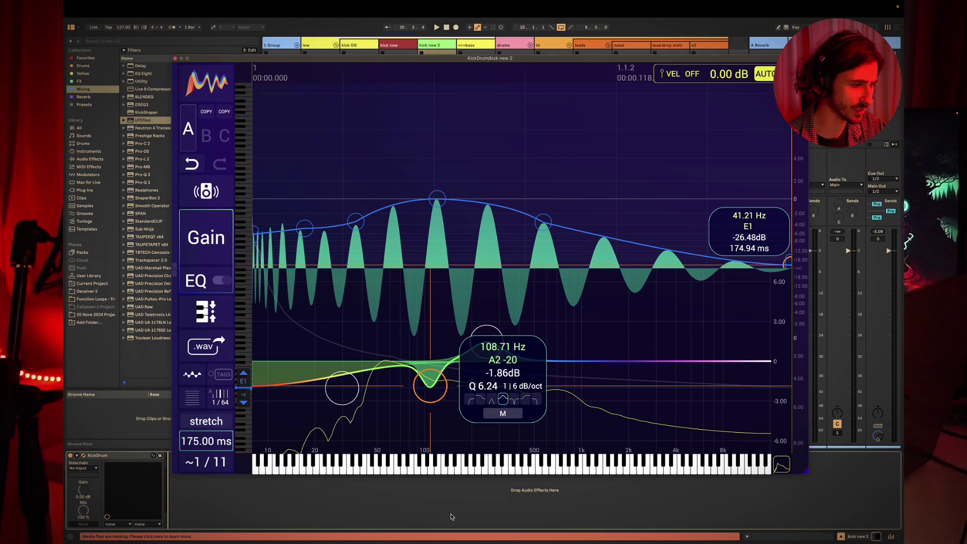
pyautogui.press('space')
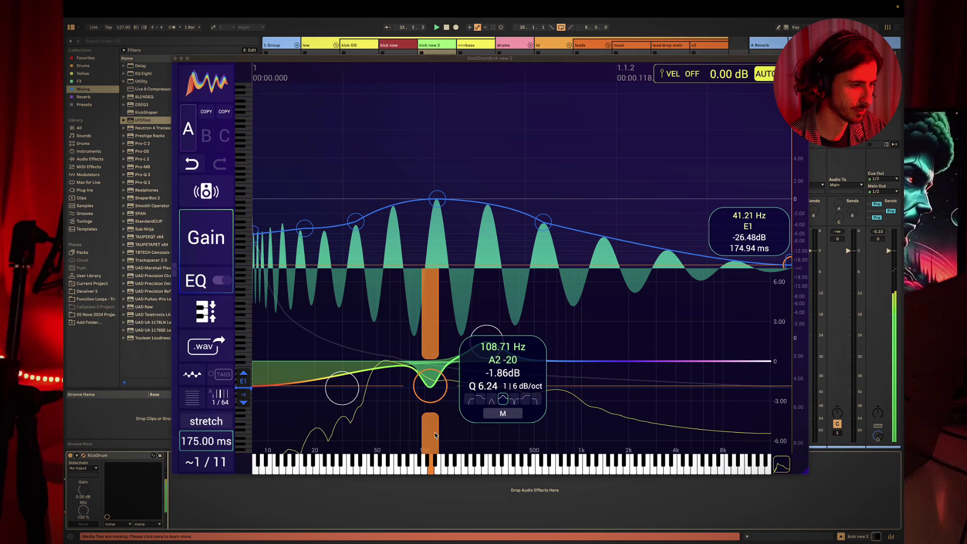
# - Try moving the narrow 108.71 Hz cut to D#4 (311.13 Hz), undo the move, and restart playback
pyautogui.scroll(1, 434, 431)
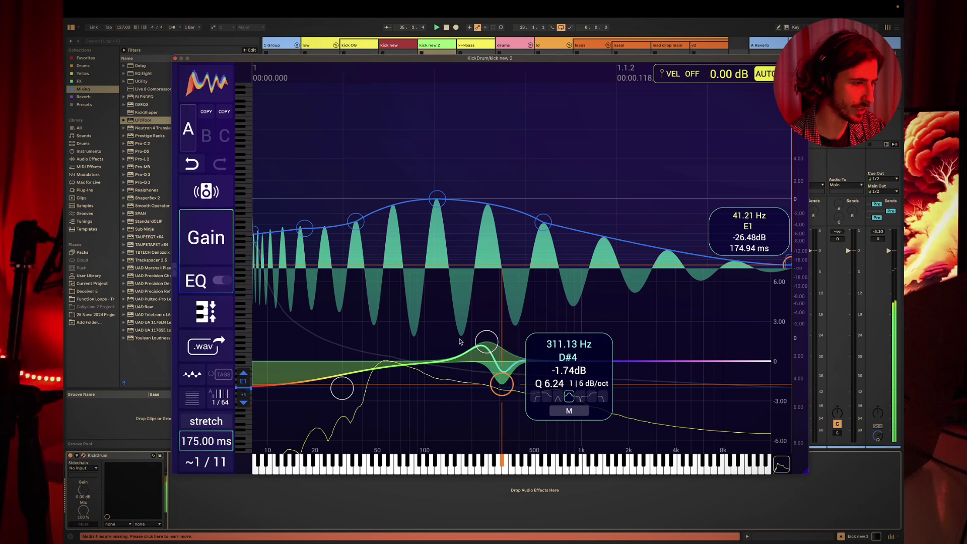
pyautogui.click(375, 511)
pyautogui.click(192, 162)
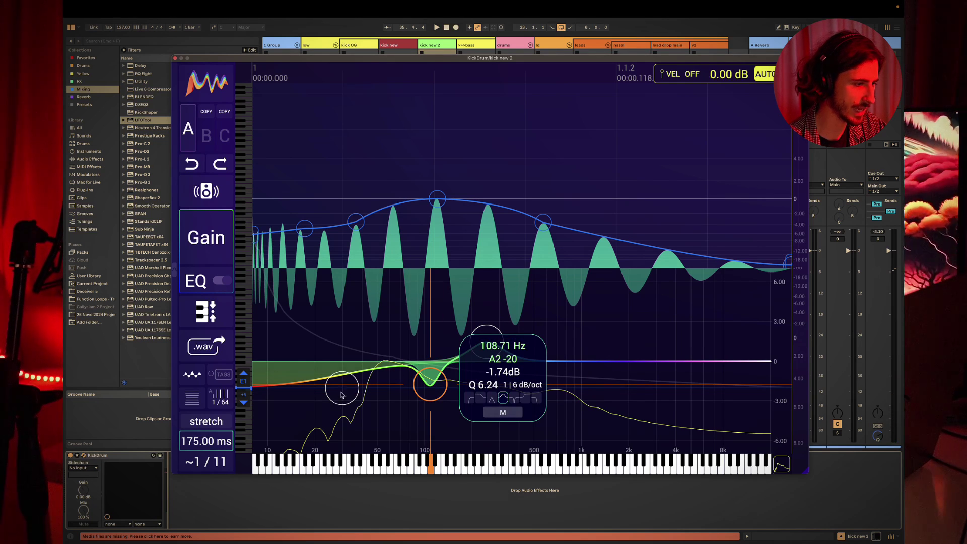
pyautogui.click(424, 514)
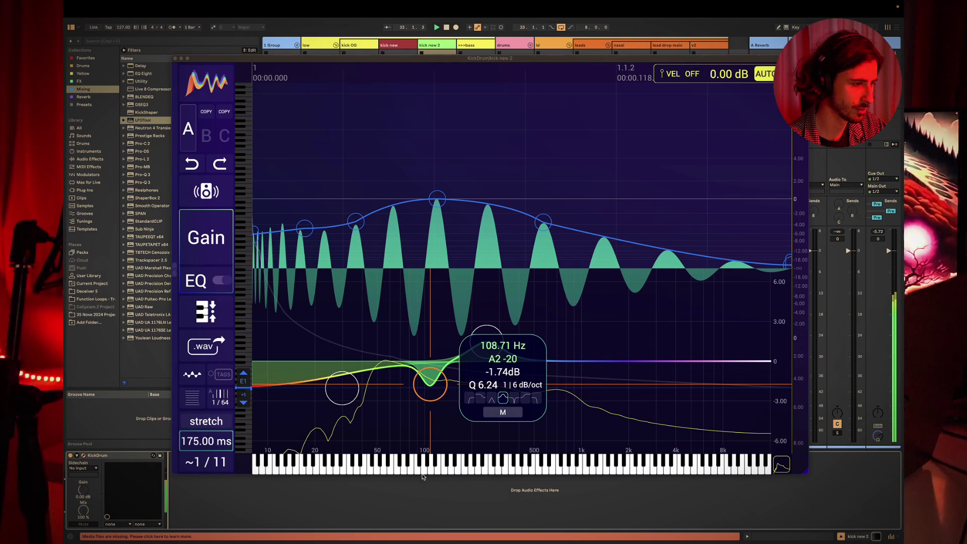
# - Add an EQ bell boost of 0.93 dB at 54.83 Hz with Q 3.78, and stop playback after auditioning
pyautogui.click(391, 362)
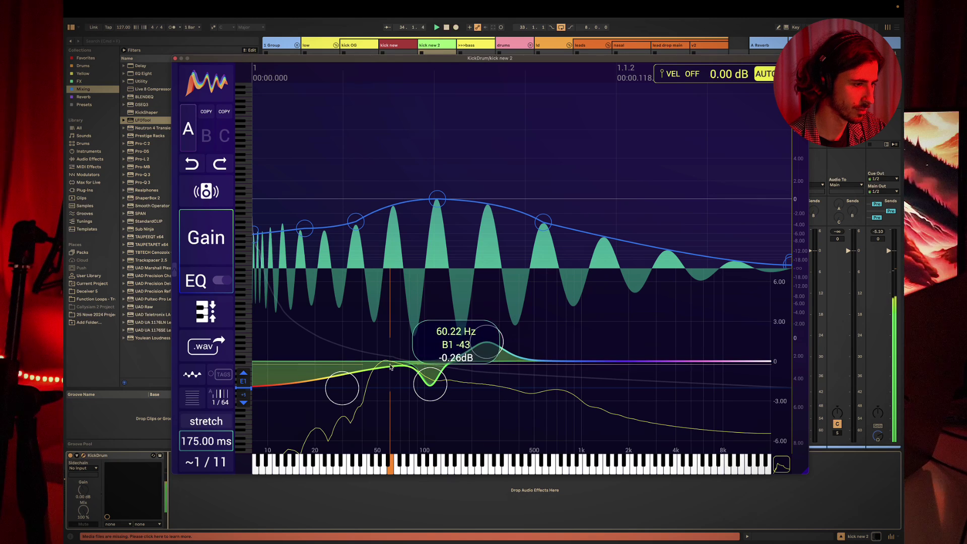
pyautogui.moveTo(390, 363); pyautogui.dragTo(446, 338)
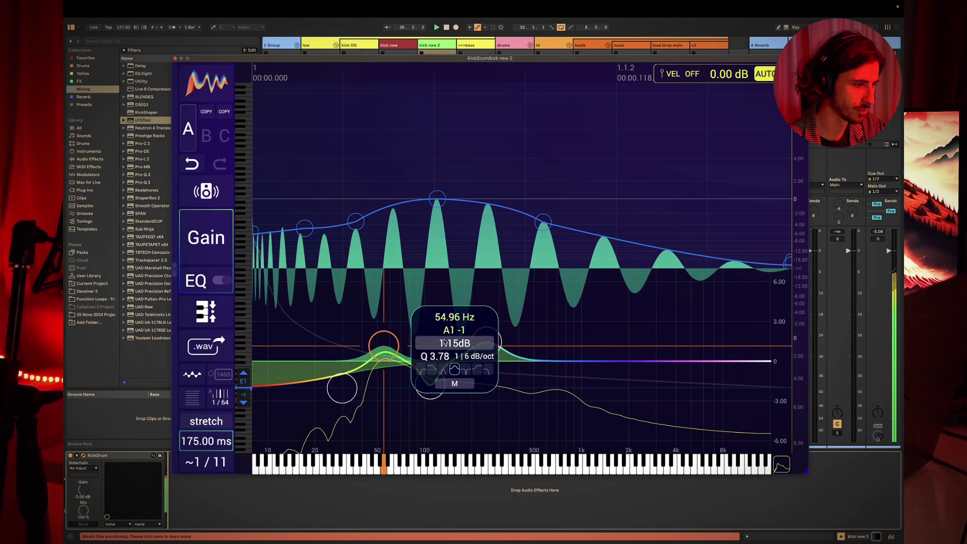
pyautogui.moveTo(385, 345)
pyautogui.mouseDown()
pyautogui.moveTo(382, 333)
pyautogui.moveTo(384, 346)
pyautogui.mouseUp()
pyautogui.click(388, 512)
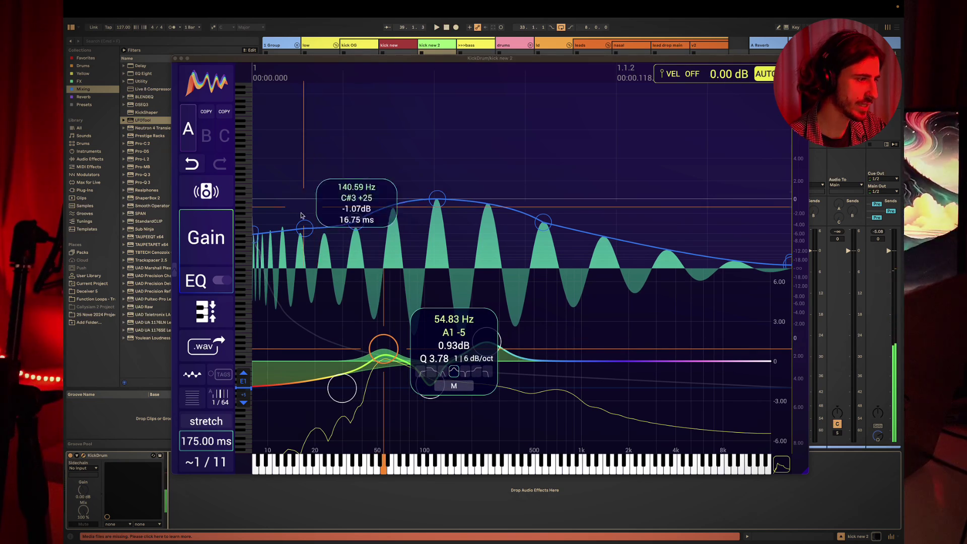
# - Lower the 17 ms gain point and shift it slightly later, set the 33.66 ms point to -3.45 dB, and audition the kick
pyautogui.moveTo(304, 228)
pyautogui.mouseDown()
pyautogui.moveTo(315, 245)
pyautogui.moveTo(311, 210)
pyautogui.moveTo(313, 236)
pyautogui.mouseUp()
pyautogui.click(328, 501)
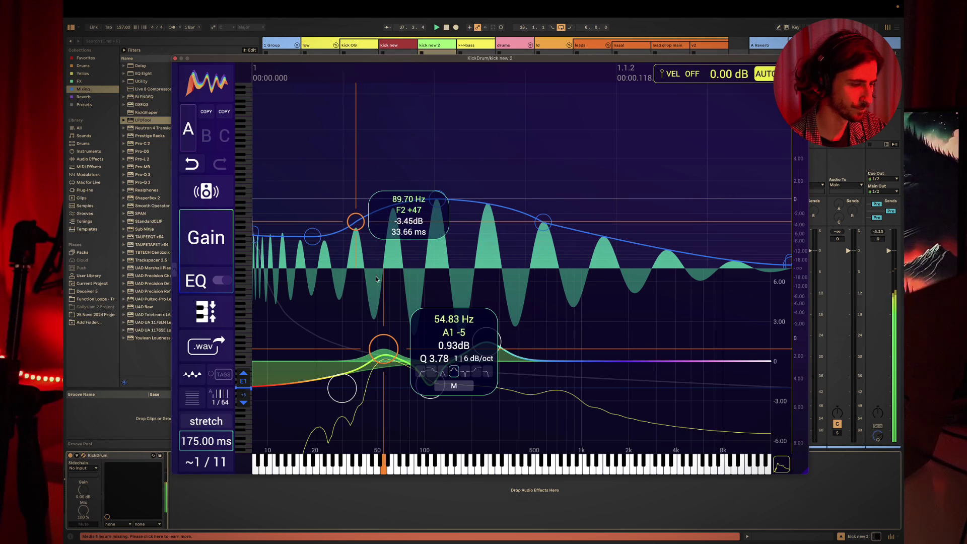
pyautogui.click(459, 529)
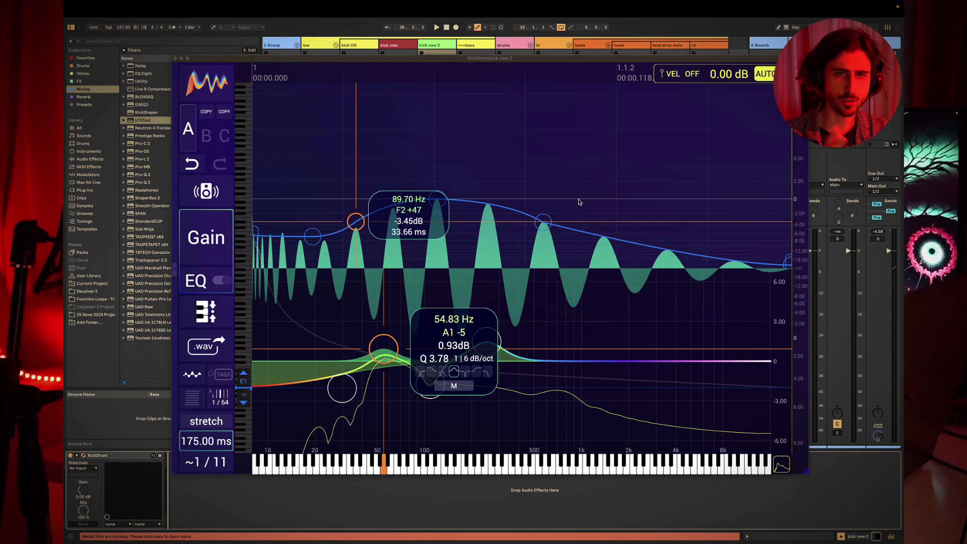
# - Close the KickDrum window and compare the soloed kick new and kick new 2 tracks, alone and together with the bass track
pyautogui.click(175, 59)
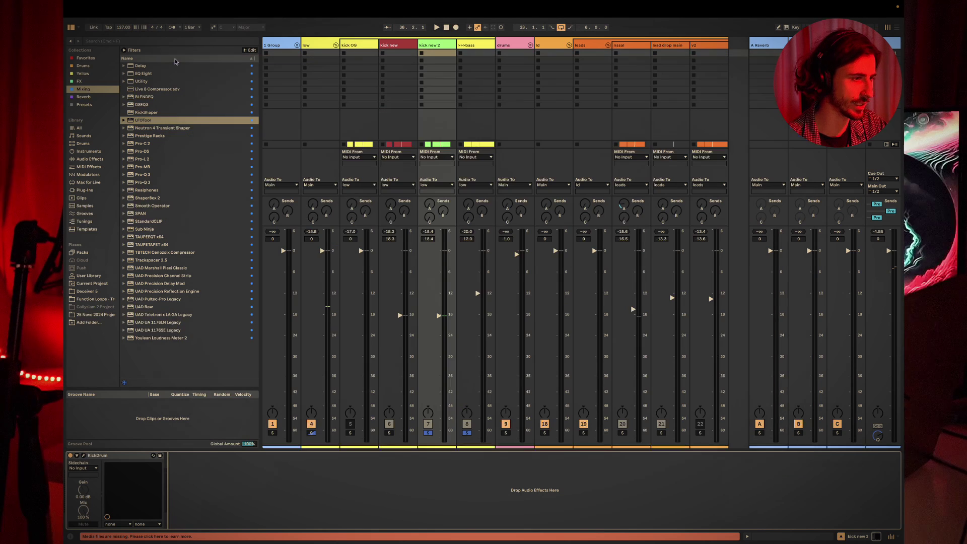
pyautogui.click(388, 433)
pyautogui.press('space')
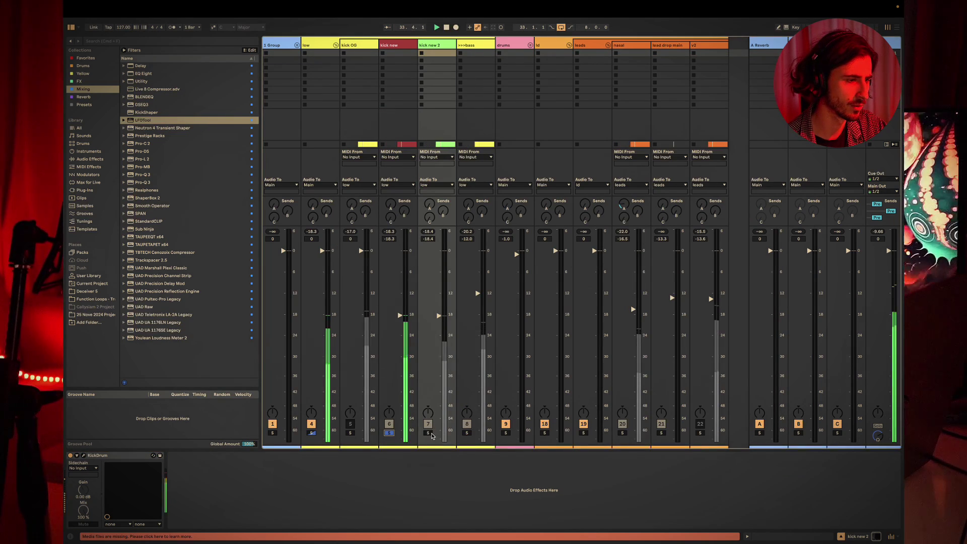
pyautogui.click(430, 433)
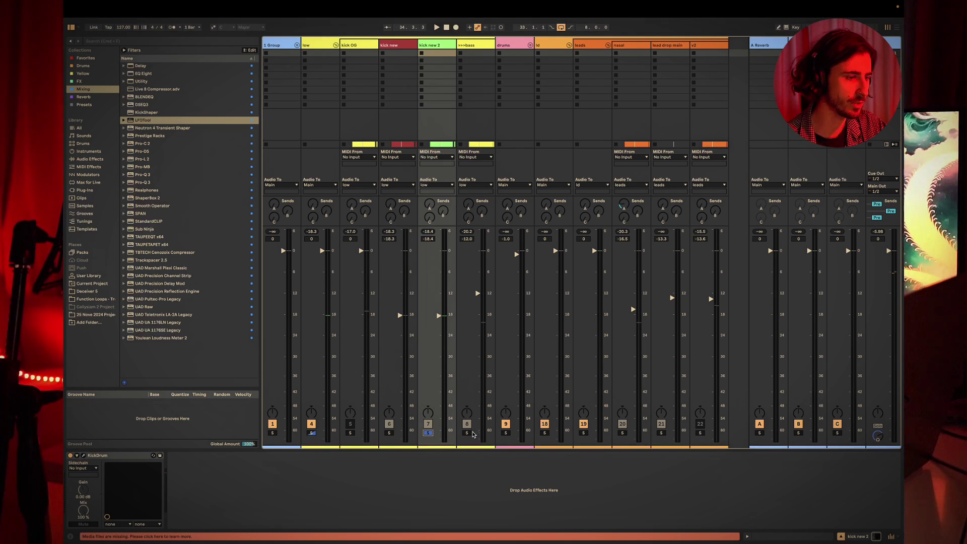
pyautogui.press('space')
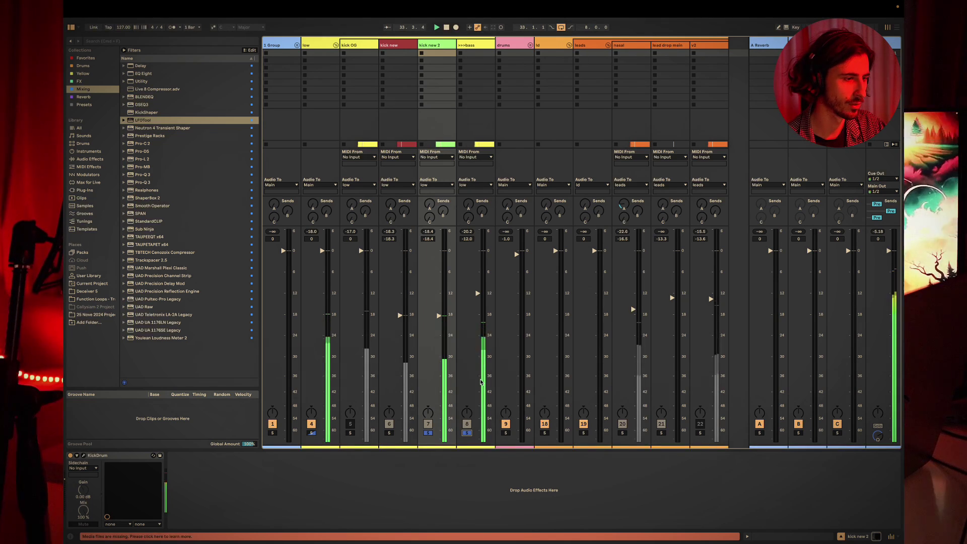
pyautogui.click(390, 433)
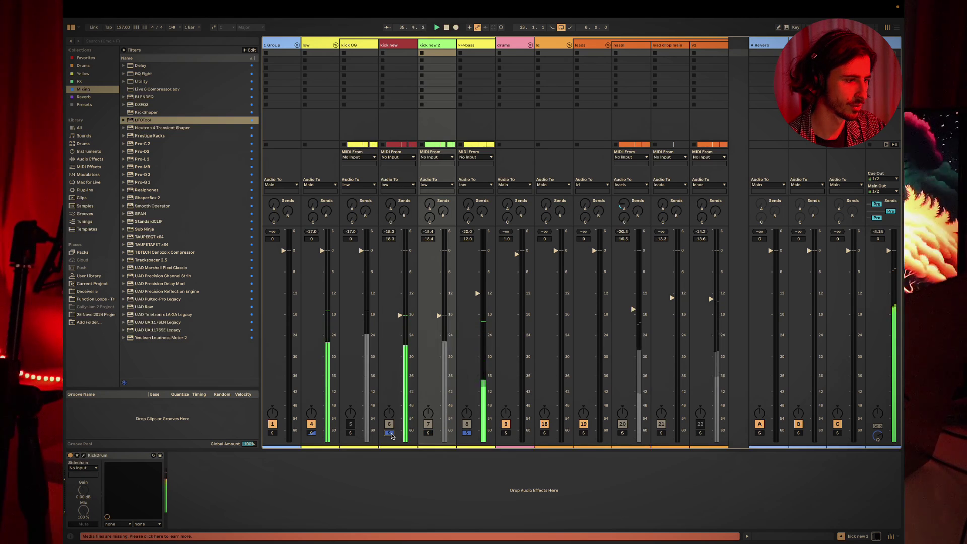
# - Solo kick new 2 in place of kick new, set its volume to -18.0 dB, and audition it with the bass
pyautogui.press('Left')
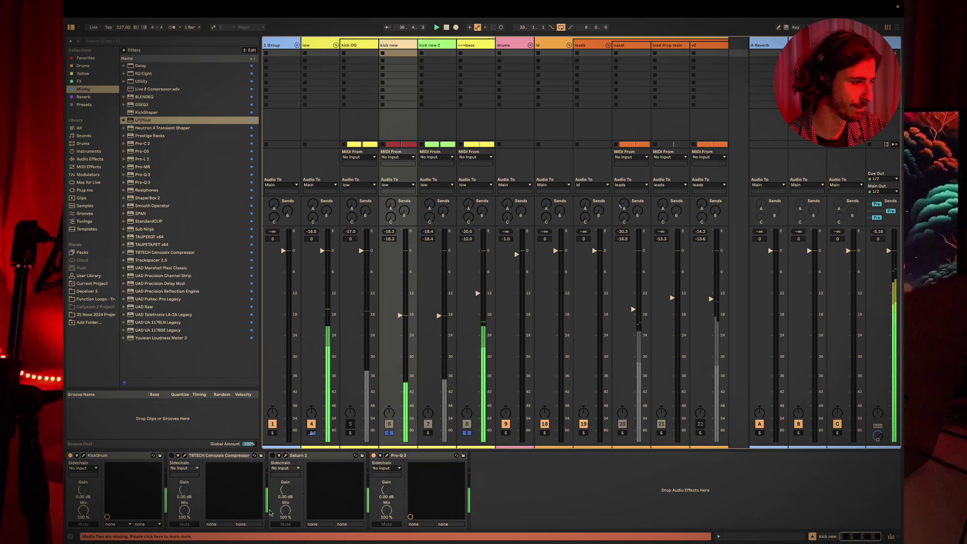
pyautogui.click(566, 491)
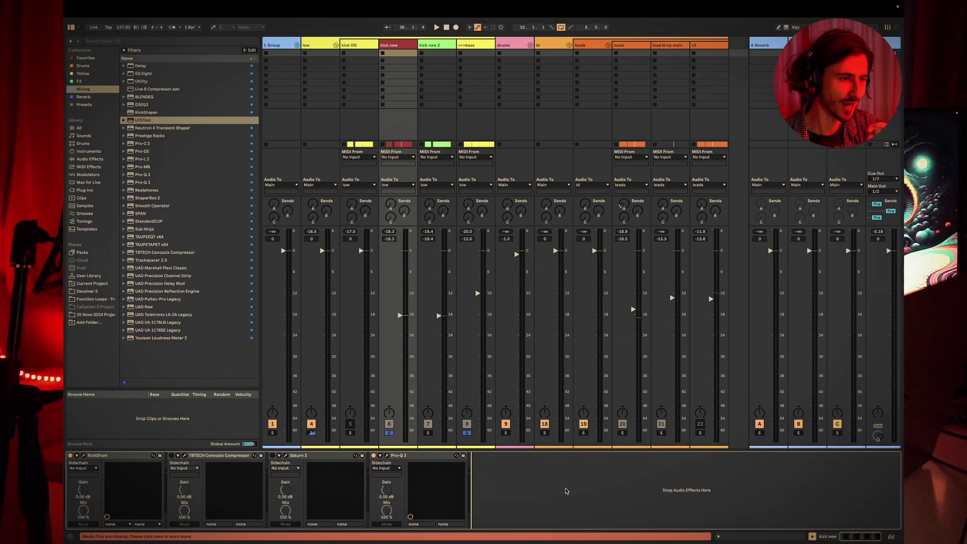
pyautogui.click(388, 433)
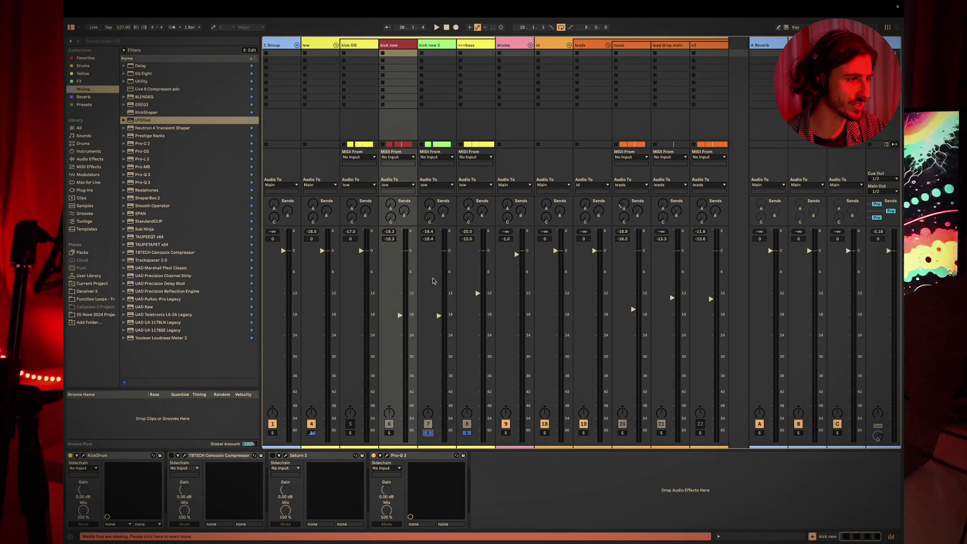
pyautogui.press('space')
pyautogui.moveTo(439, 316); pyautogui.dragTo(438, 314)
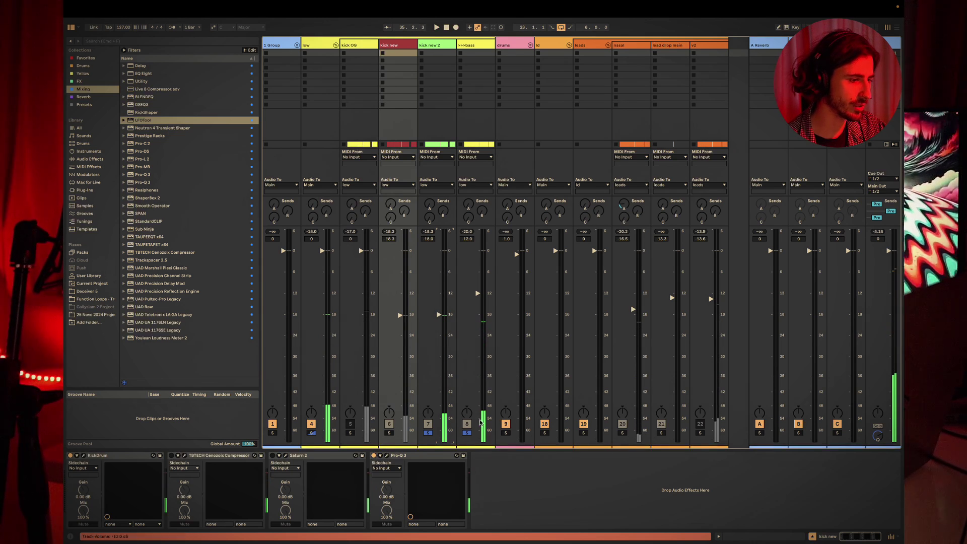
pyautogui.click(519, 498)
# - Delete the Auto Filter from the low group's device chain
pyautogui.click(317, 45)
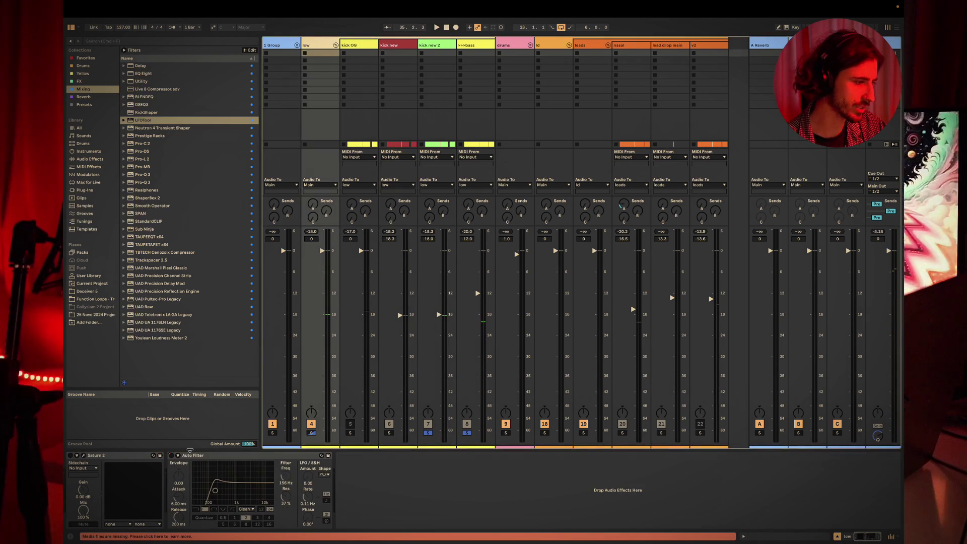
pyautogui.click(210, 456)
pyautogui.press('Delete')
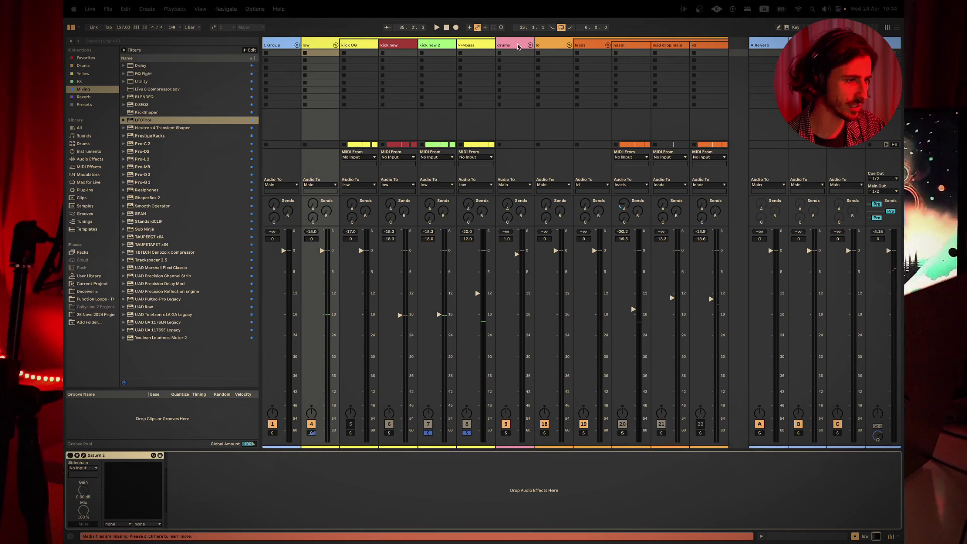
# - Switch to the Keynote presentation, add a drop shadow to the "Shape the kick" body text, and show the "Reference the length" slide
pyautogui.press('super+Tab')
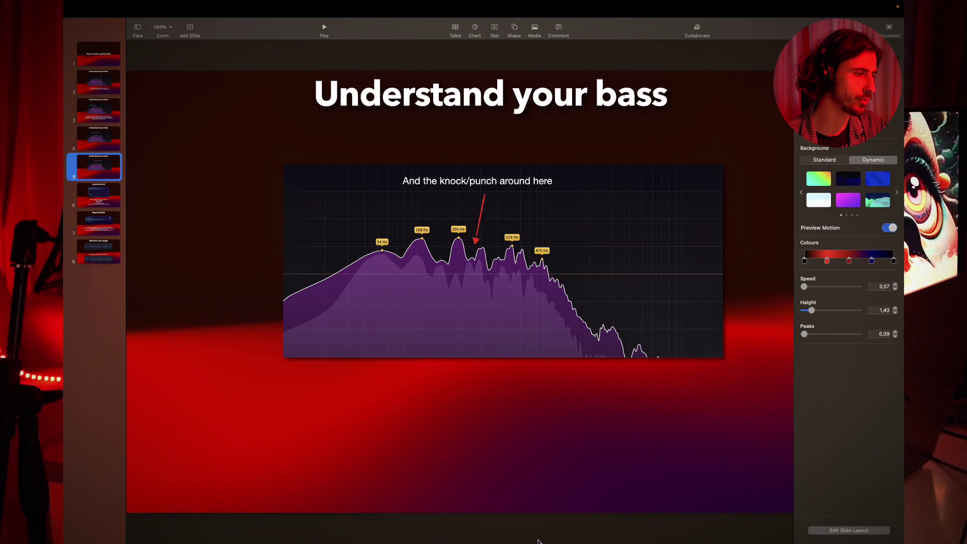
pyautogui.press('Down')
pyautogui.press('Down')
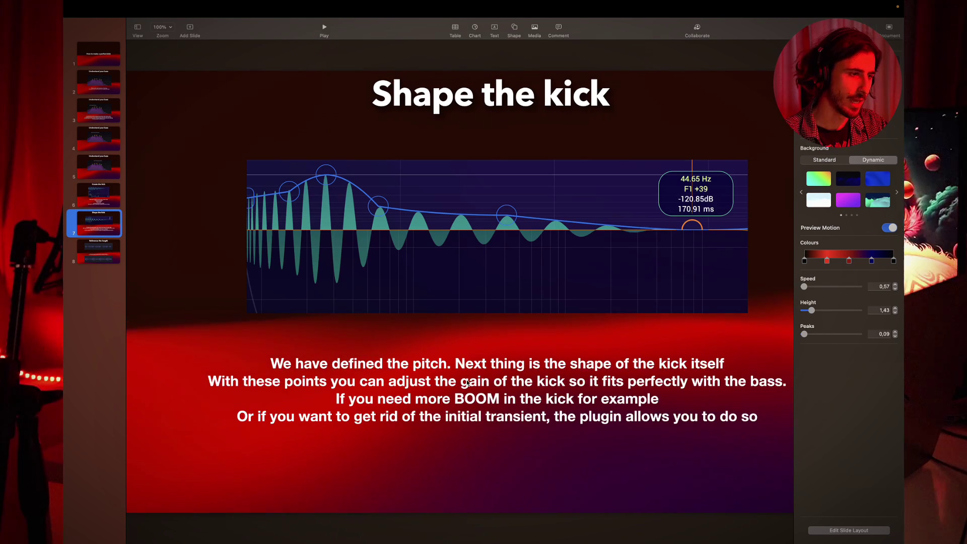
pyautogui.click(522, 425)
pyautogui.click(878, 203)
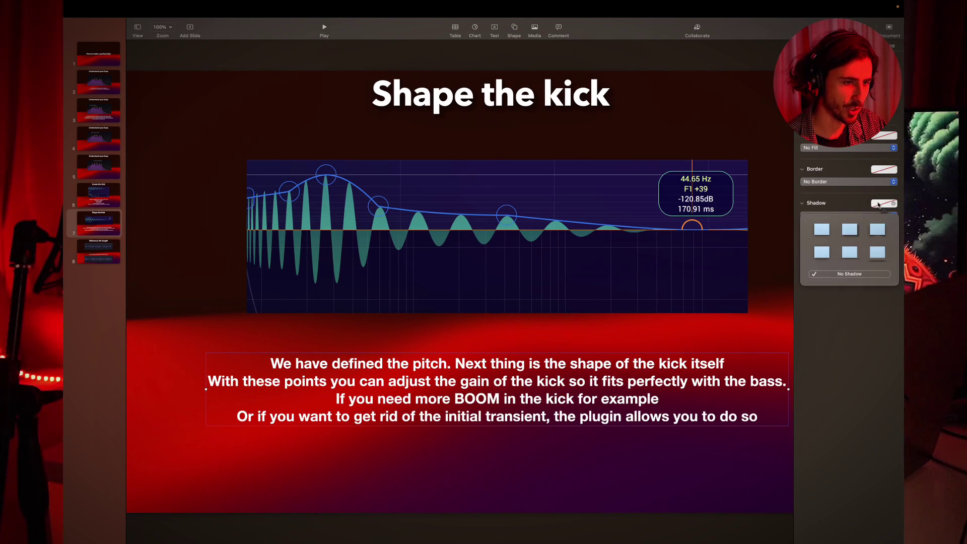
pyautogui.click(847, 230)
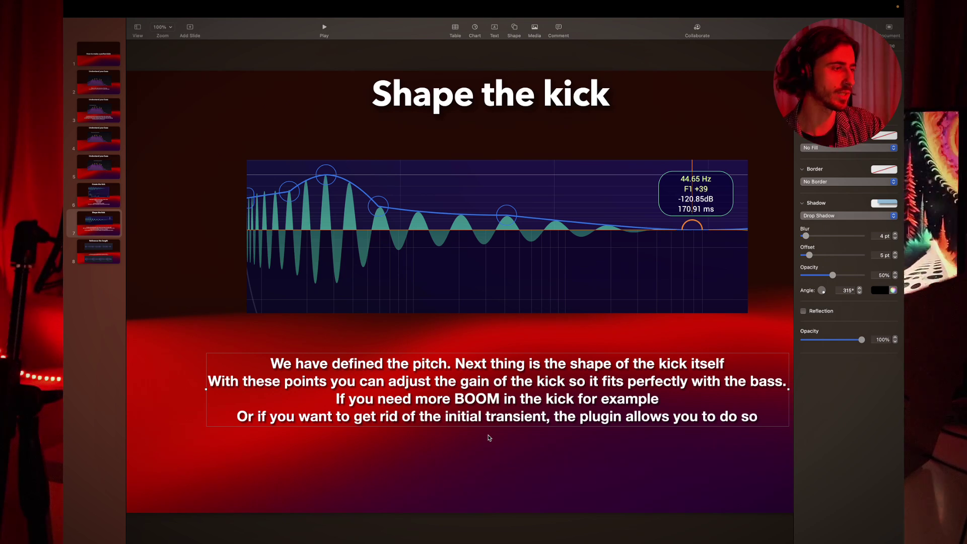
pyautogui.click(91, 258)
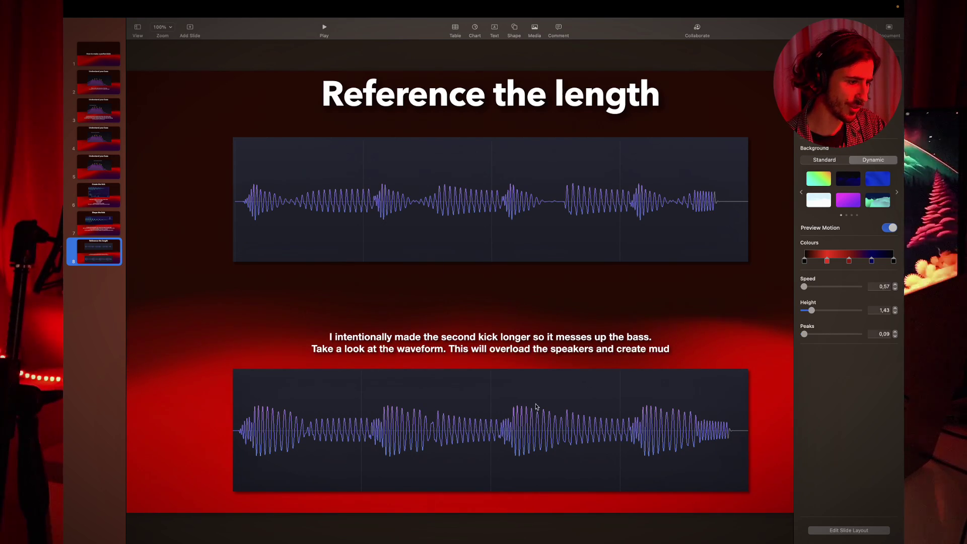
# - Switch back to Ableton Live, solo kick OG, lengthen its sample's decay and release, and start playback with the bass
pyautogui.press('super+Tab')
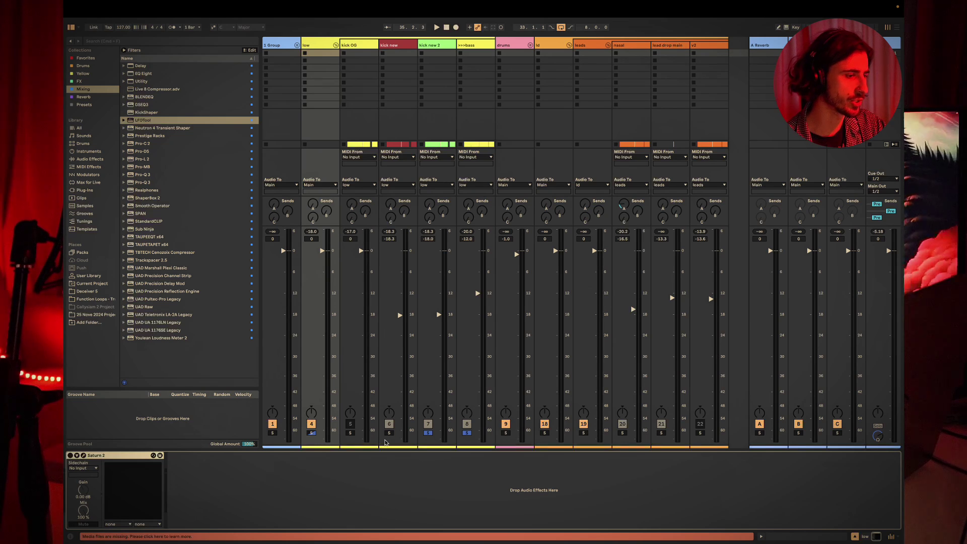
pyautogui.click(350, 432)
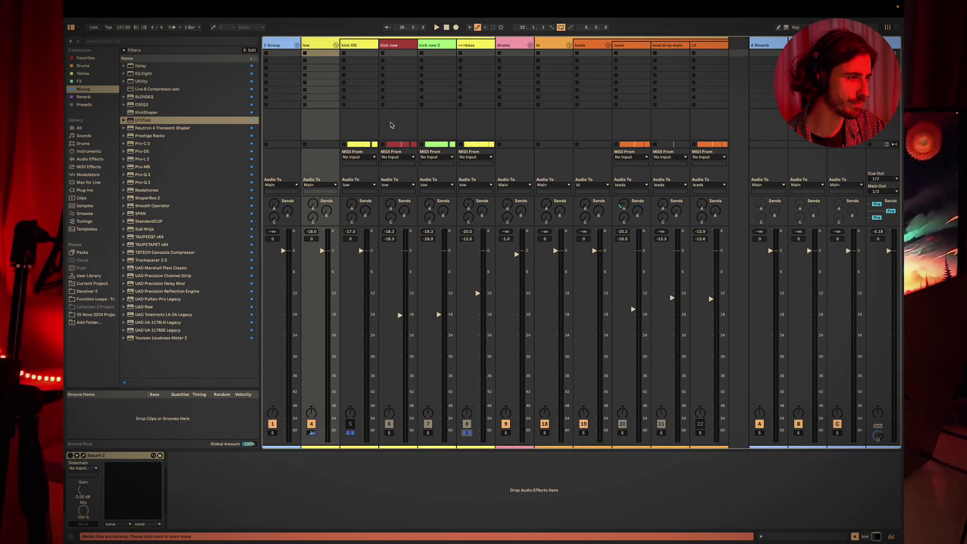
pyautogui.click(359, 44)
pyautogui.moveTo(262, 520); pyautogui.dragTo(316, 528)
pyautogui.press('space')
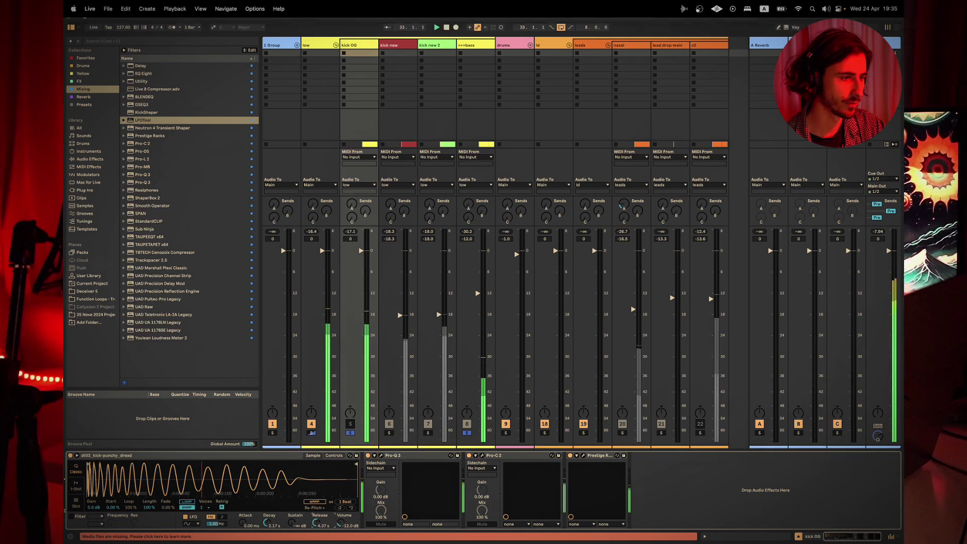
# - Place Sub Ninja before Realphones on the Main track, enable it, and inspect the kick OG and bass waveforms in its window
pyautogui.click(879, 302)
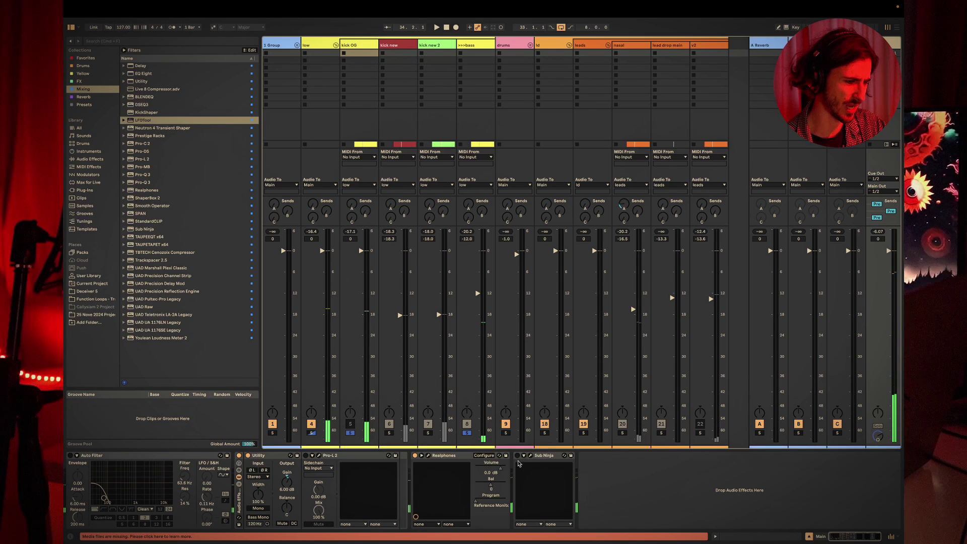
pyautogui.moveTo(532, 463); pyautogui.dragTo(419, 472)
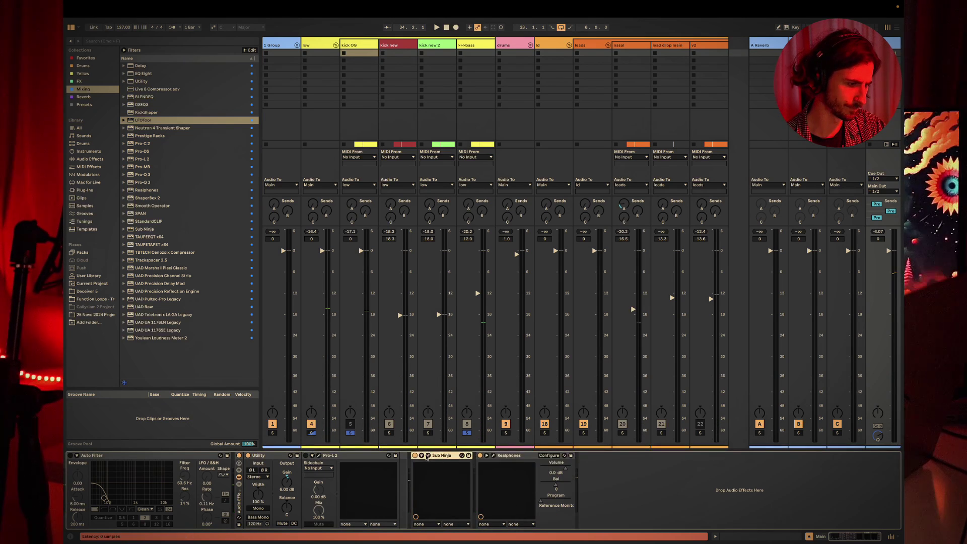
pyautogui.click(427, 456)
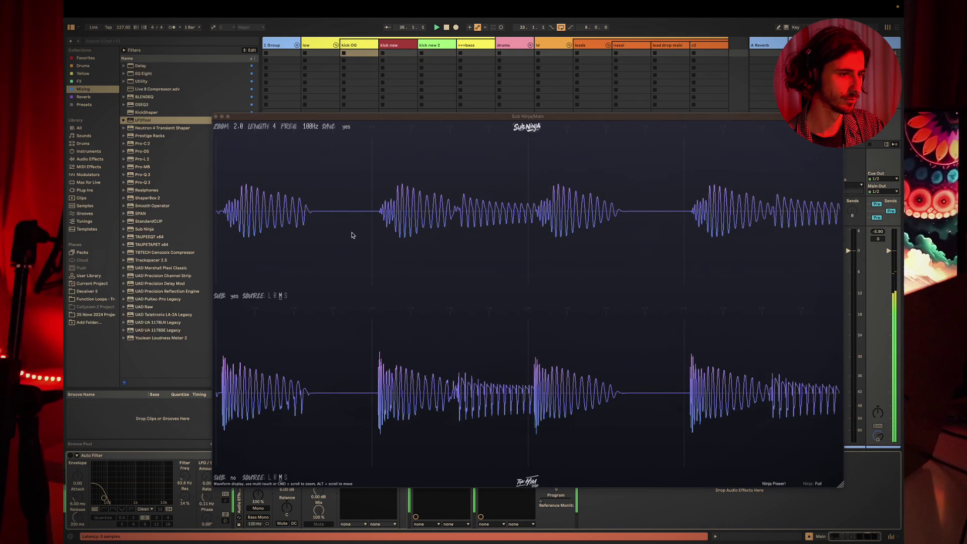
pyautogui.click(215, 117)
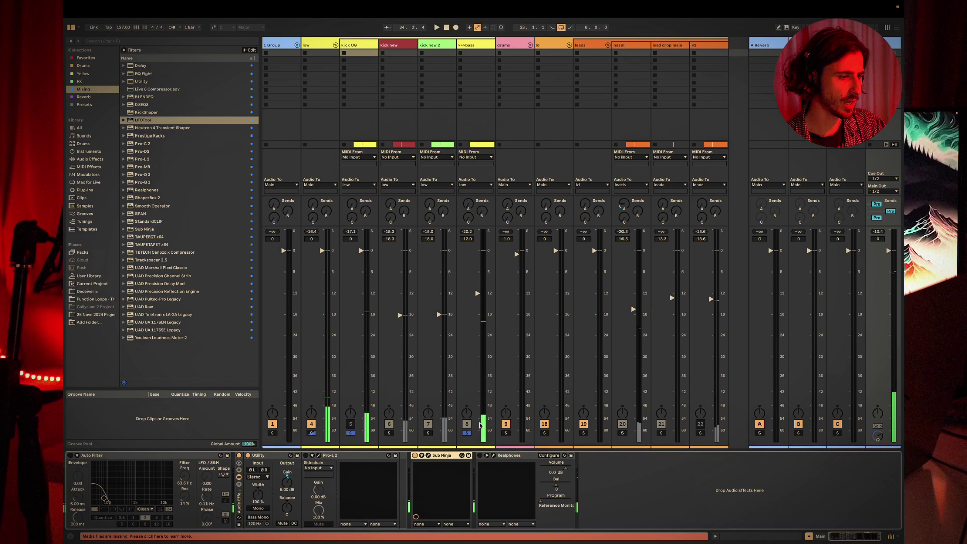
# - Solo kick new 2 instead of kick OG and play it with the bass to inspect their combined waveform in Sub Ninja
pyautogui.click(427, 432)
pyautogui.click(619, 481)
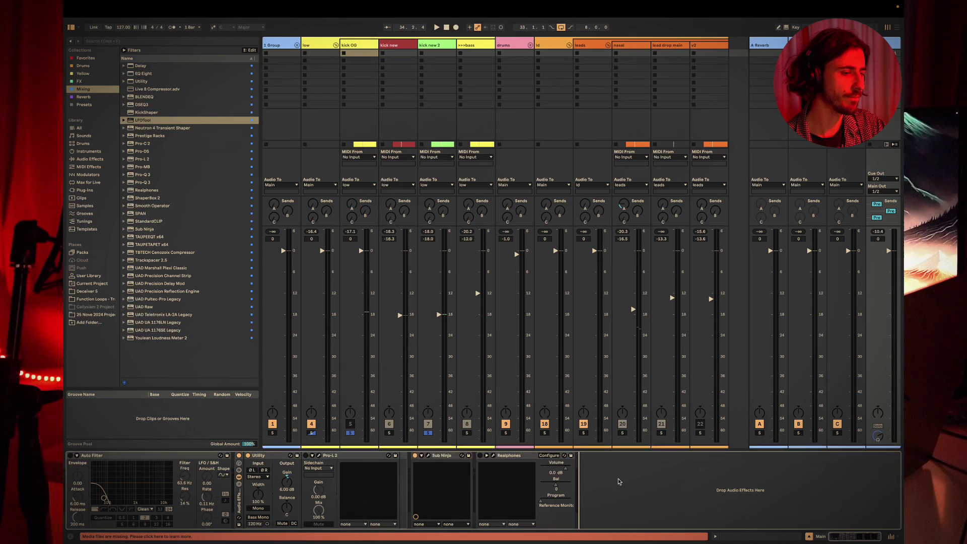
pyautogui.click(430, 456)
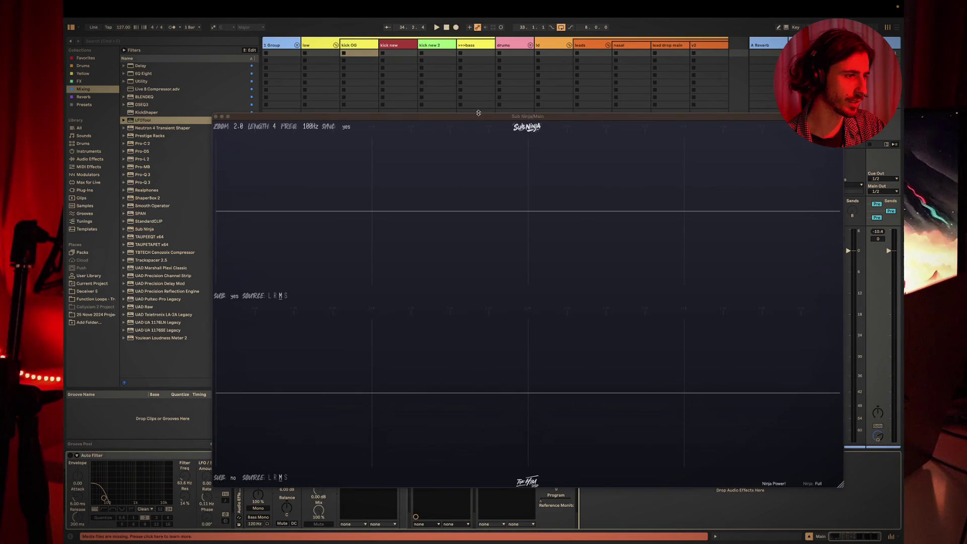
pyautogui.moveTo(478, 113); pyautogui.dragTo(460, 131)
pyautogui.press('space')
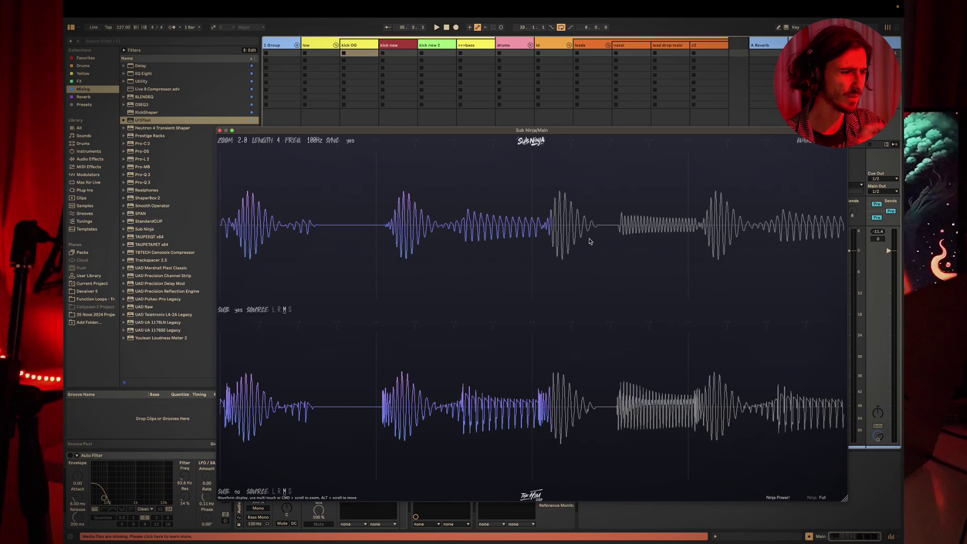
# - Solo kick new with the bass, inspect their combined waveform in Sub Ninja, and close the Sub Ninja window
pyautogui.moveTo(272, 130); pyautogui.dragTo(629, 90)
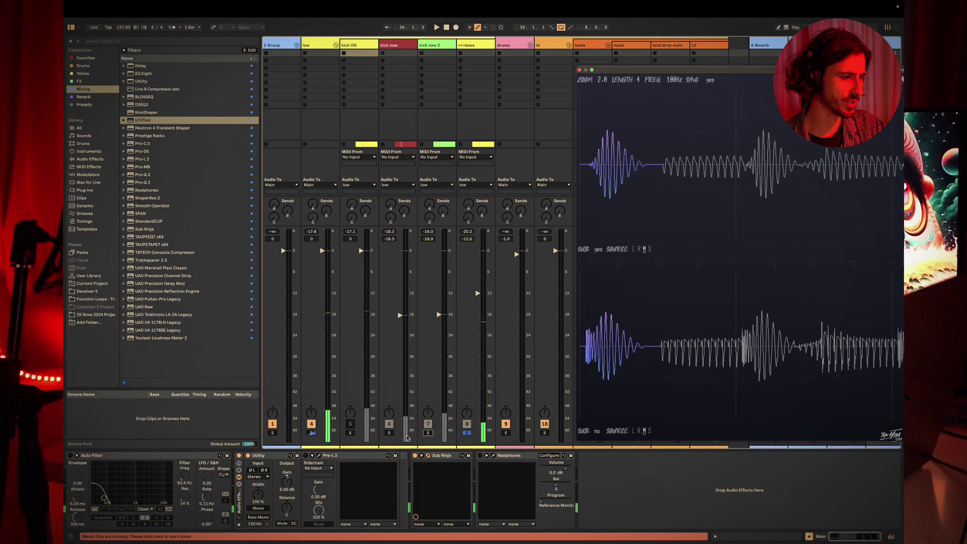
pyautogui.moveTo(634, 71); pyautogui.dragTo(280, 72)
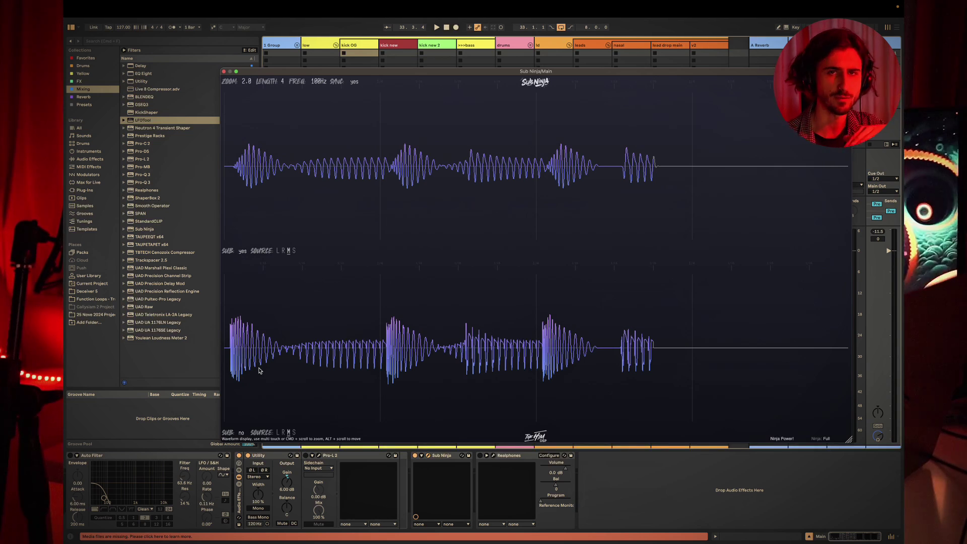
pyautogui.click(223, 72)
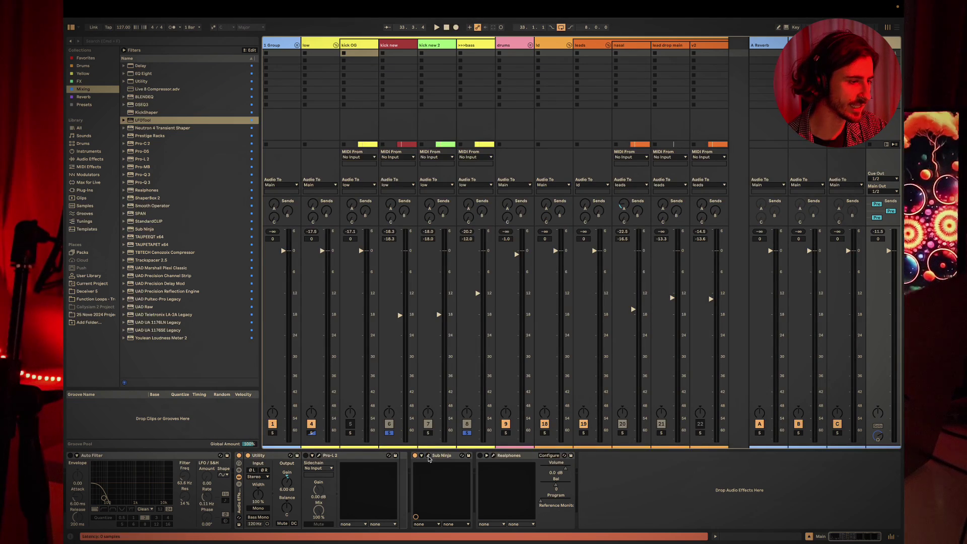
# - Open Realphones on the Main track, choose the Modern Car (1.8) environment, and play kick new with the bass
pyautogui.click(493, 456)
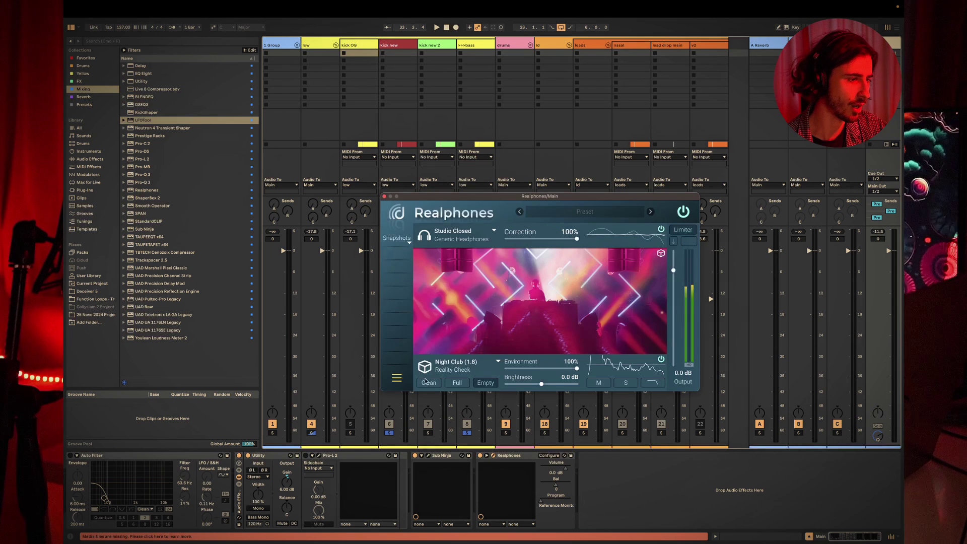
pyautogui.click(435, 368)
pyautogui.press('Up')
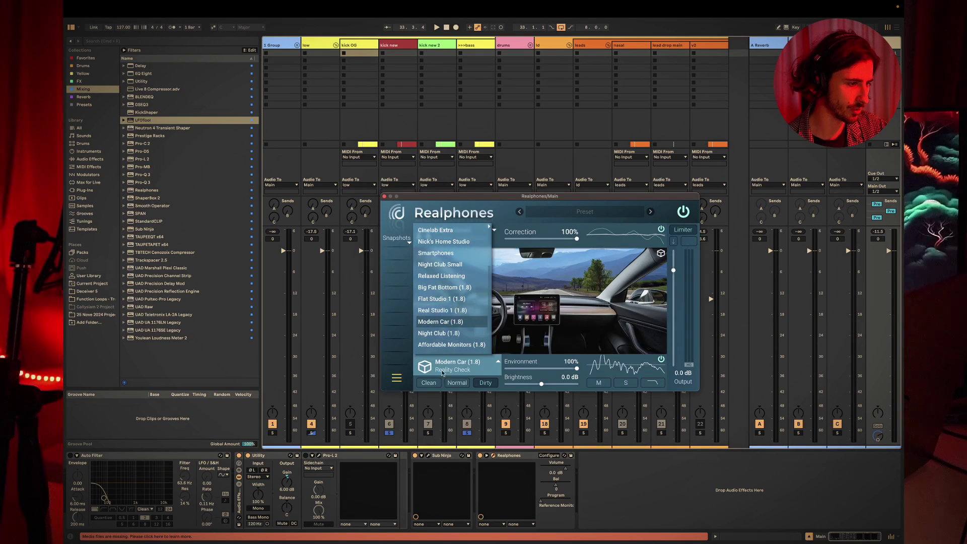
pyautogui.press('space')
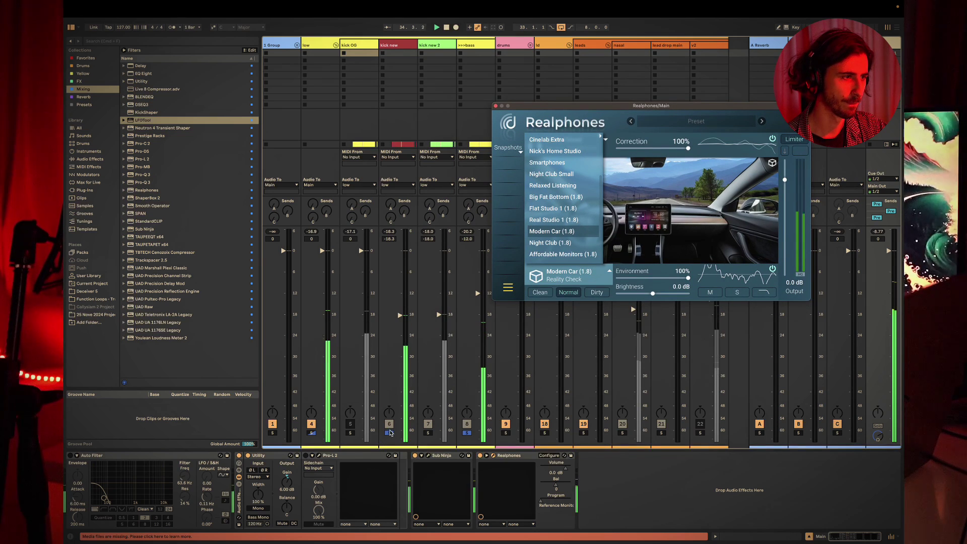
# - Audition kick OG with the bass and shorten its sample's release to 173 ms
pyautogui.click(351, 433)
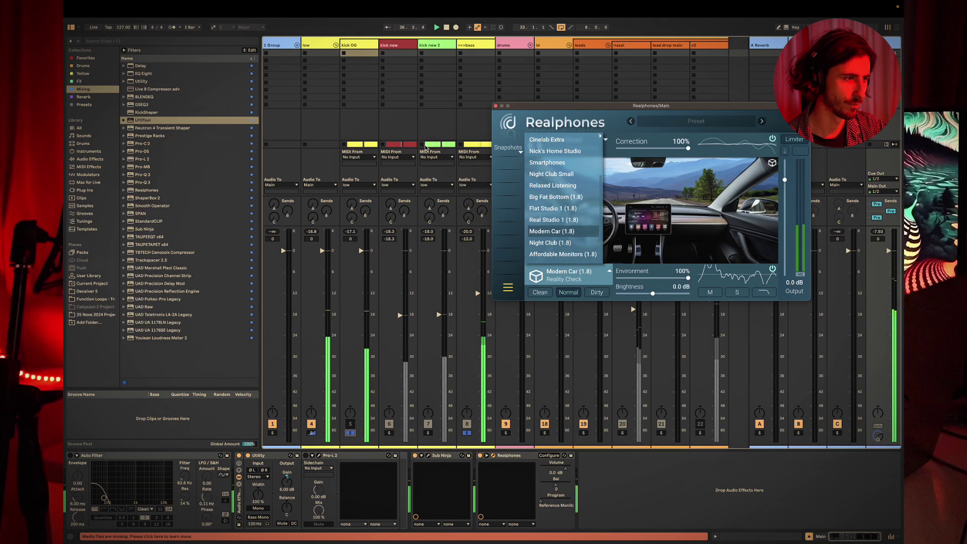
pyautogui.click(360, 43)
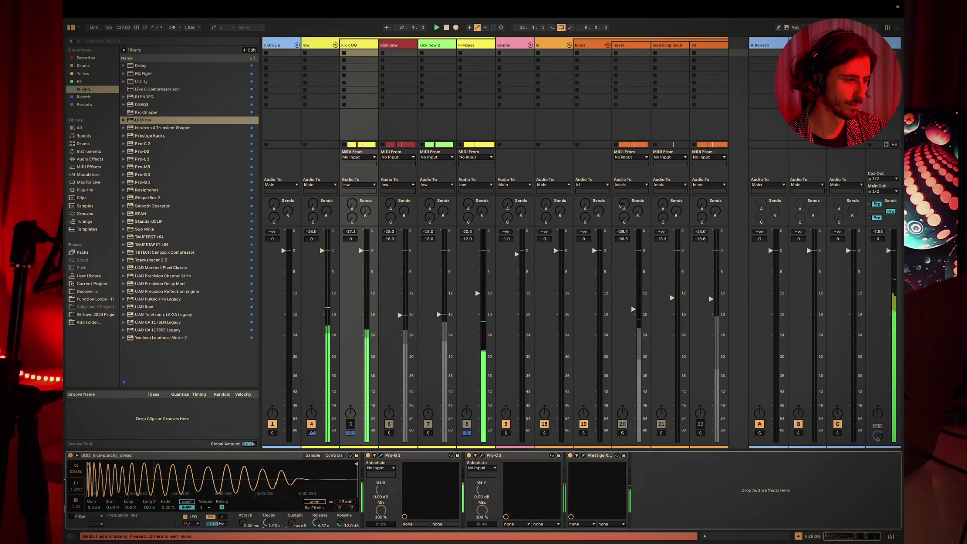
pyautogui.moveTo(267, 523)
pyautogui.mouseDown()
pyautogui.moveTo(317, 539)
pyautogui.moveTo(266, 514)
pyautogui.moveTo(267, 529)
pyautogui.mouseUp()
pyautogui.press('space')
pyautogui.press('space')
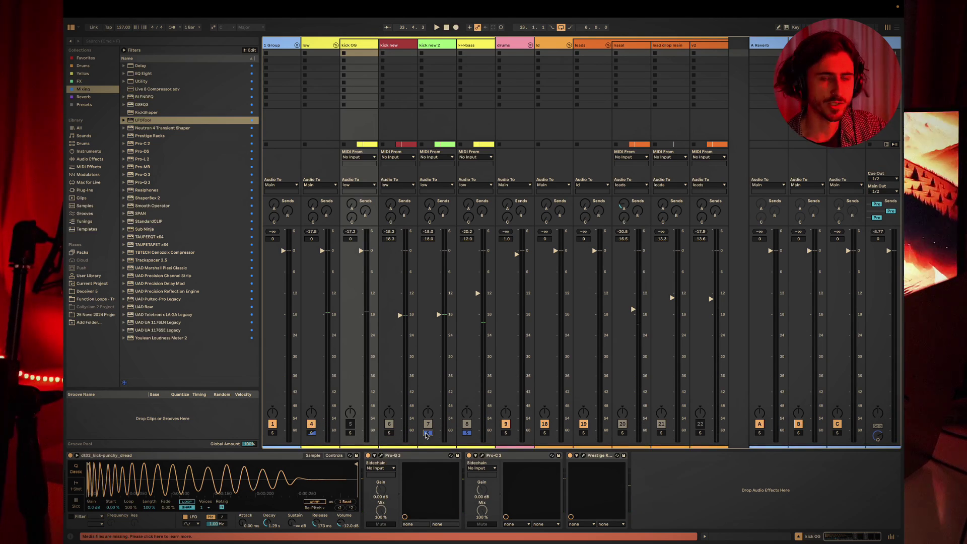
# - Audition kick new 2 and kick new with the bass in the Night Club Small environment, and change the environment to Night Club (1.8)
pyautogui.press('space')
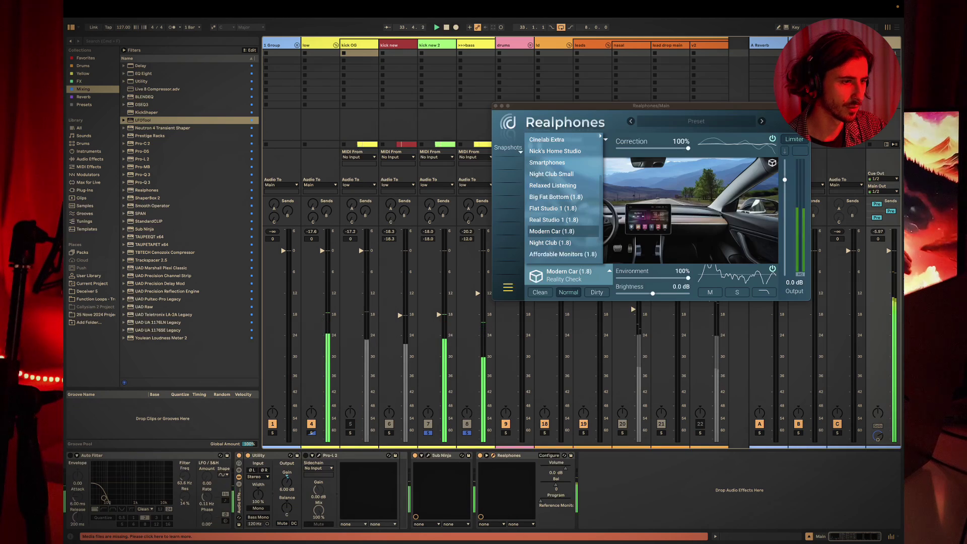
pyautogui.scroll(1, 552, 190)
pyautogui.click(552, 191)
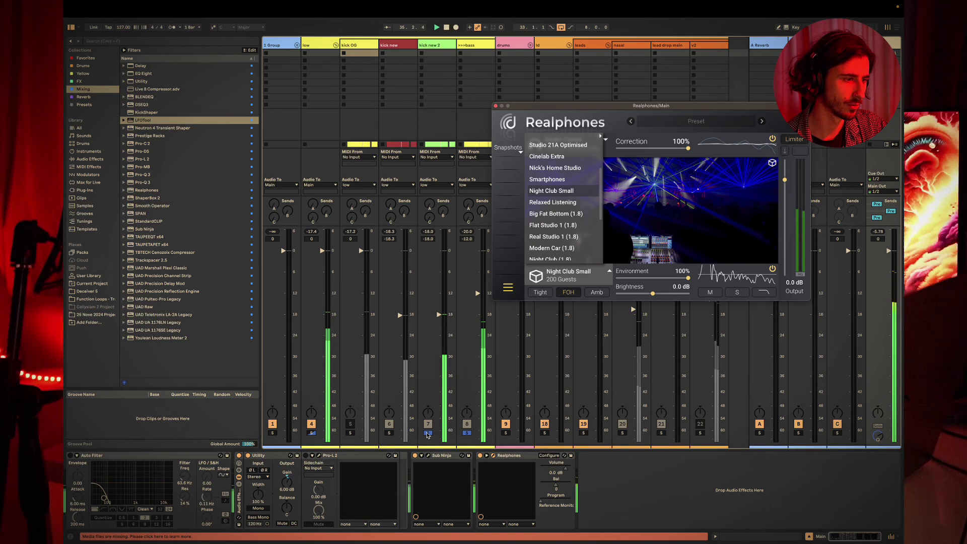
pyautogui.click(389, 432)
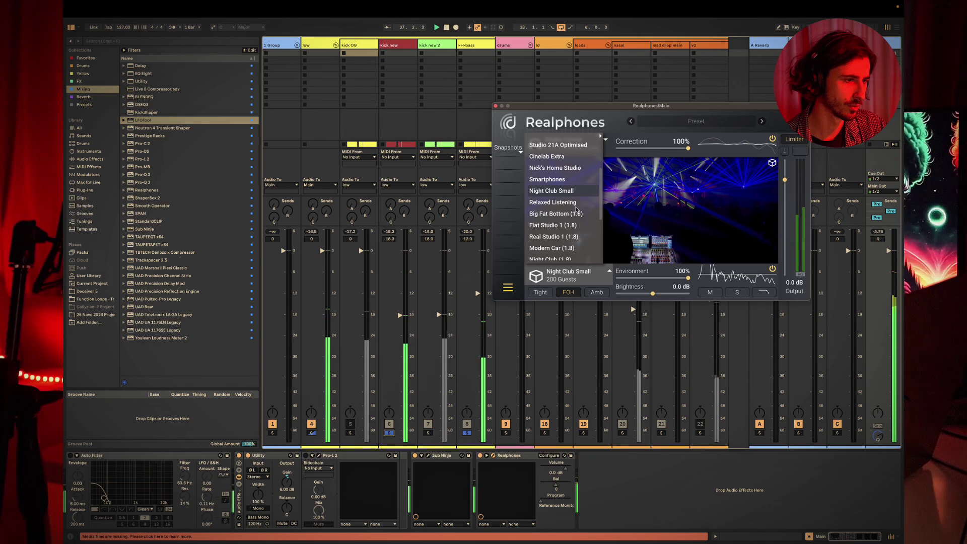
pyautogui.scroll(-1, 547, 236)
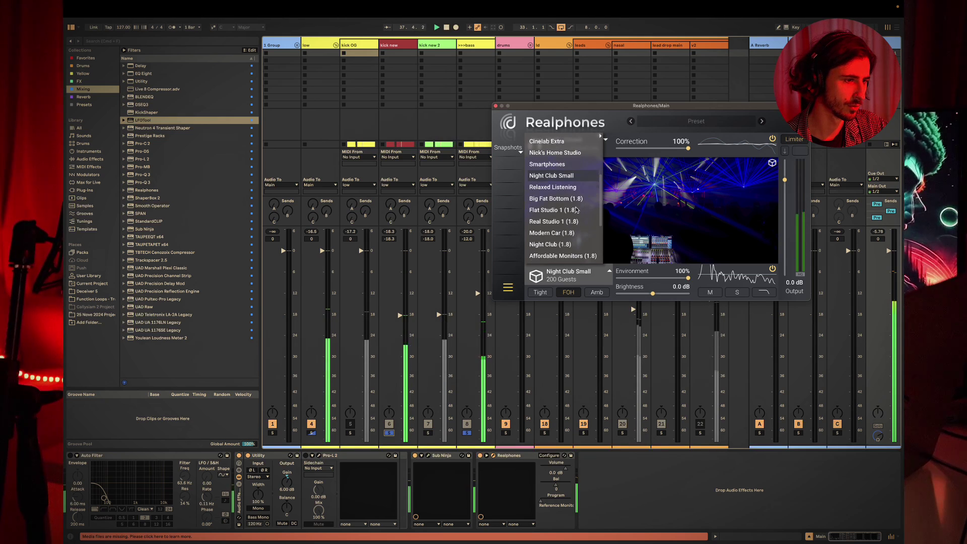
pyautogui.click(548, 244)
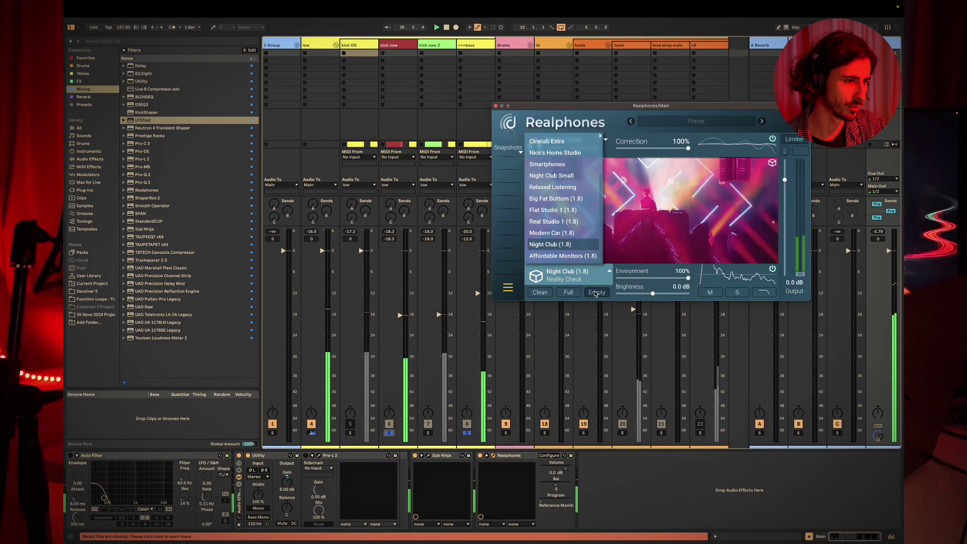
# - Bow the final decay segment of kick new's KickDrum gain envelope upward for a fuller tail, and play the kick with the bass
pyautogui.click(397, 47)
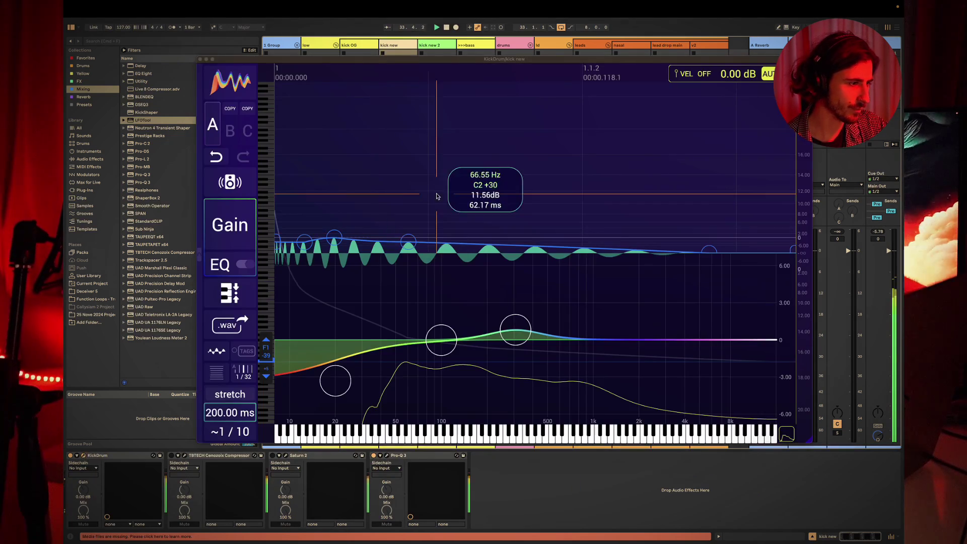
pyautogui.click(231, 232)
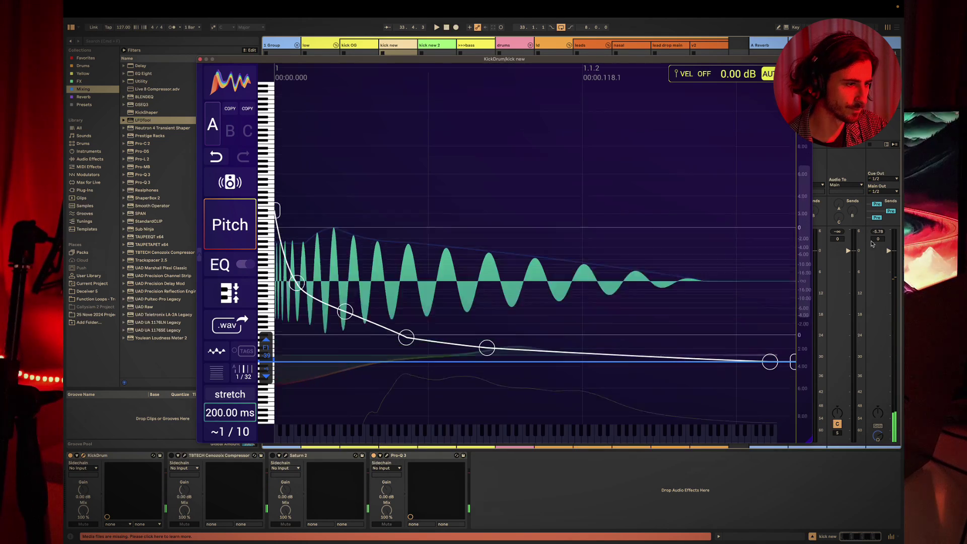
pyautogui.click(229, 224)
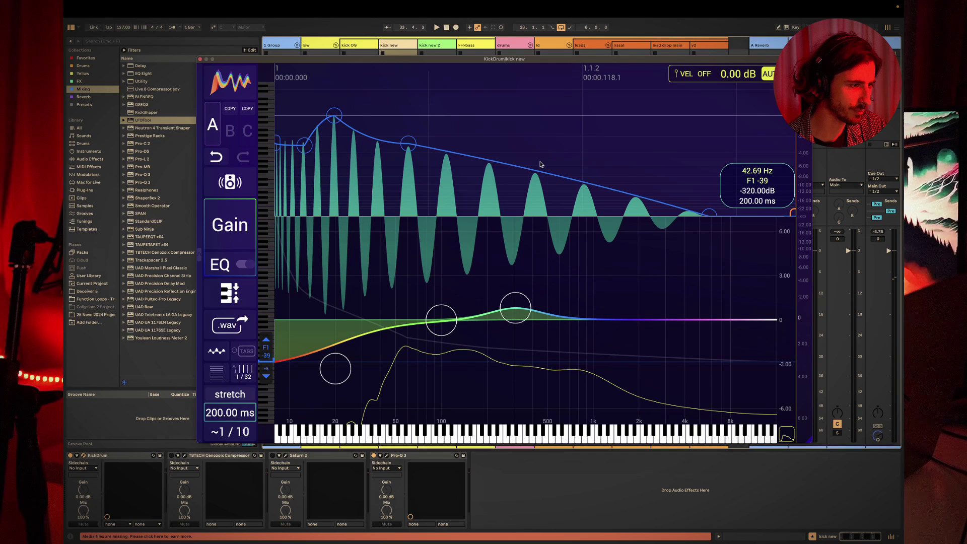
pyautogui.moveTo(540, 164); pyautogui.dragTo(541, 144)
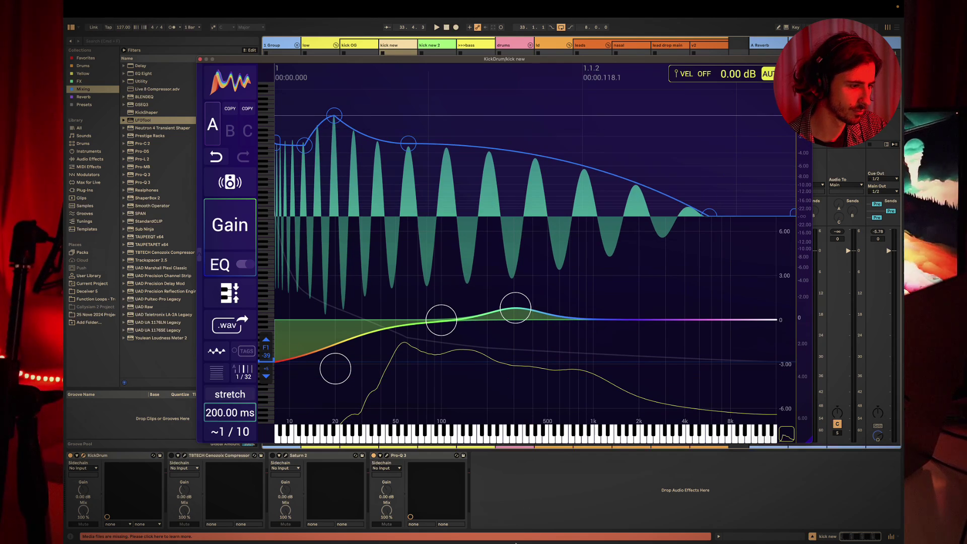
pyautogui.press('space')
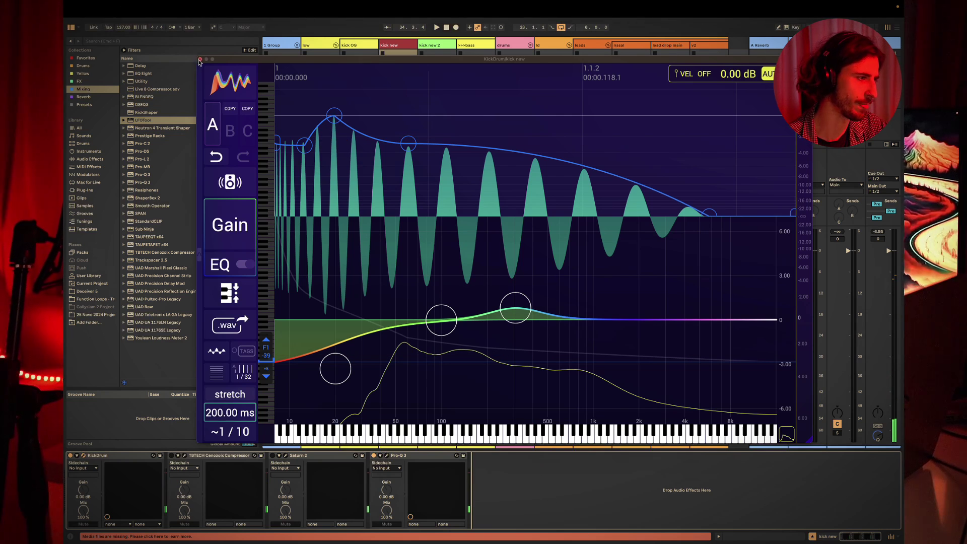
pyautogui.press('super+alt+p')
# - Examine kick new 2's gain envelope and length setting in KickDrum, and check the presentation's "Reference the length" slide
pyautogui.click(436, 48)
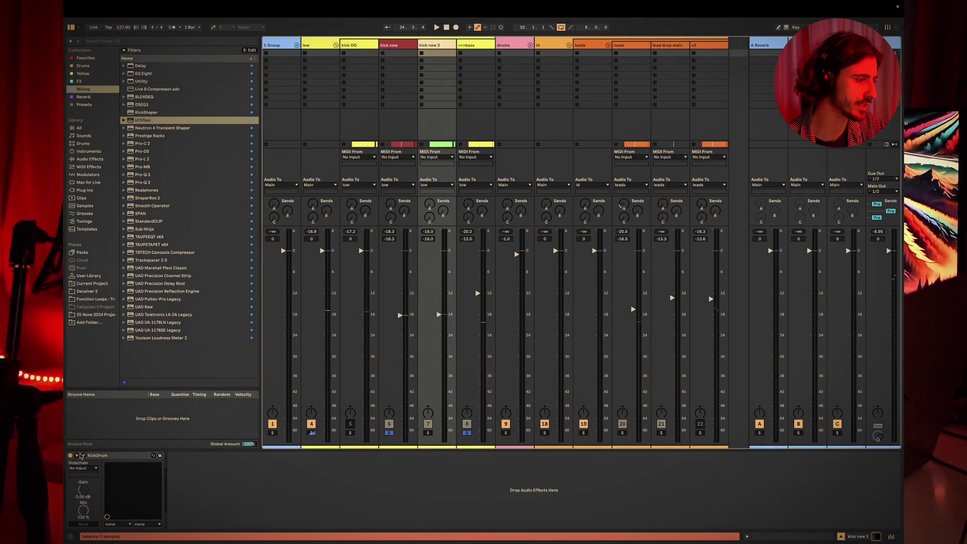
pyautogui.click(80, 456)
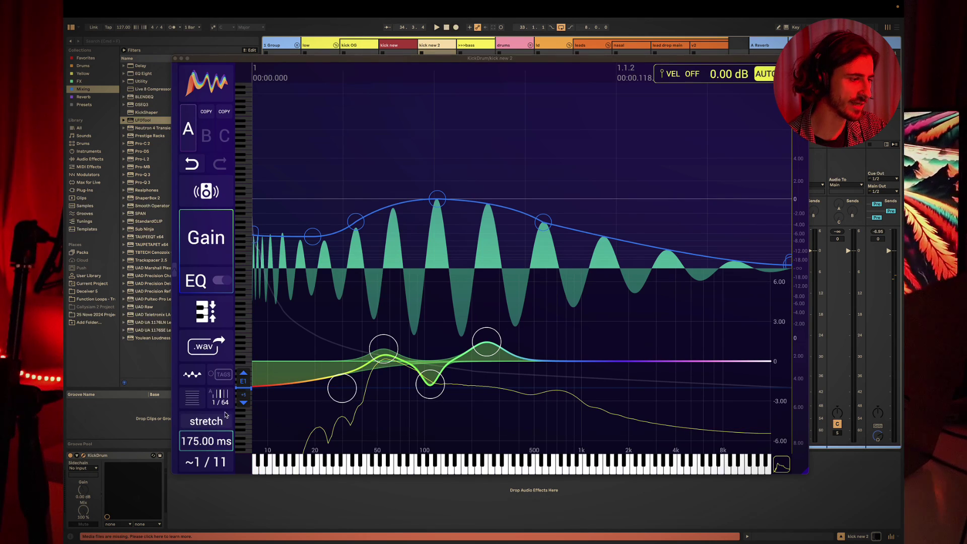
pyautogui.click(215, 425)
pyautogui.click(210, 427)
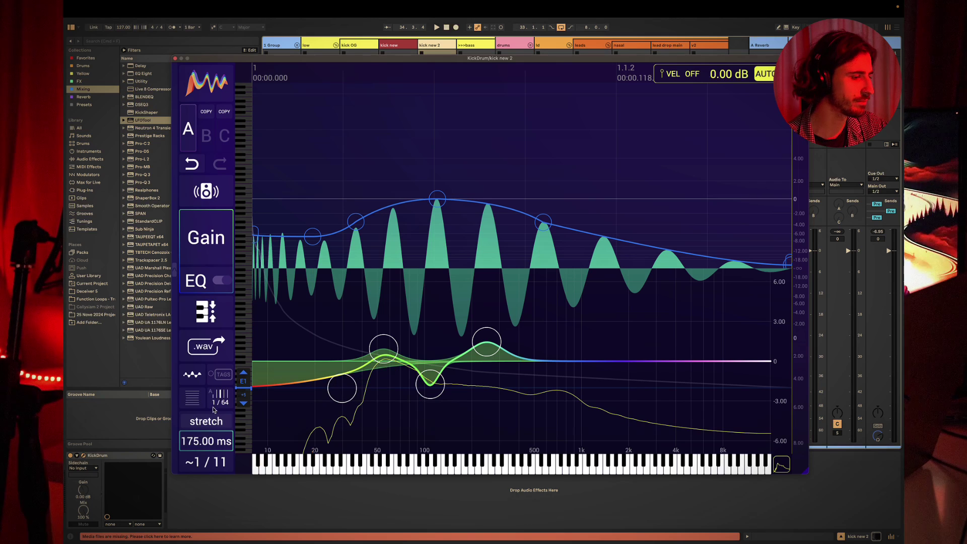
pyautogui.doubleClick(189, 438)
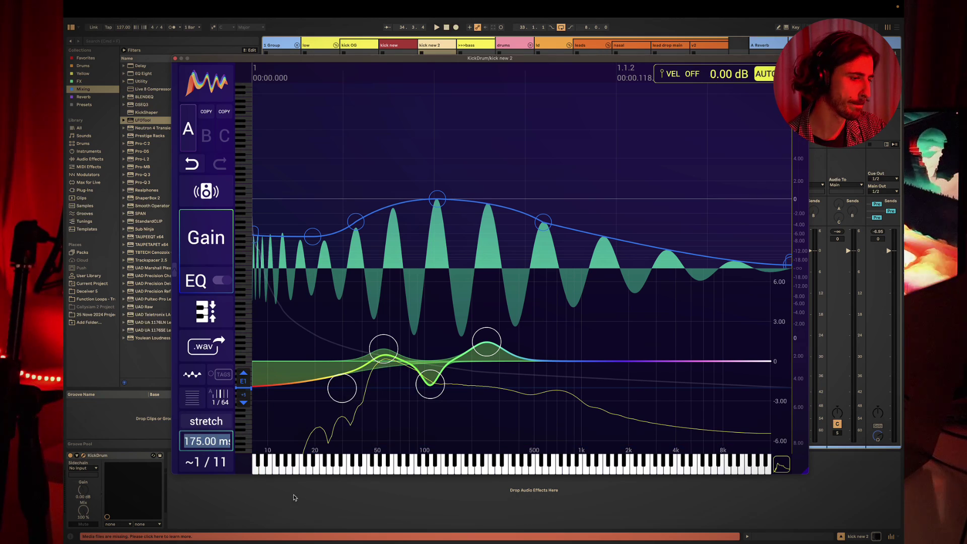
pyautogui.click(175, 58)
pyautogui.press('super+Tab')
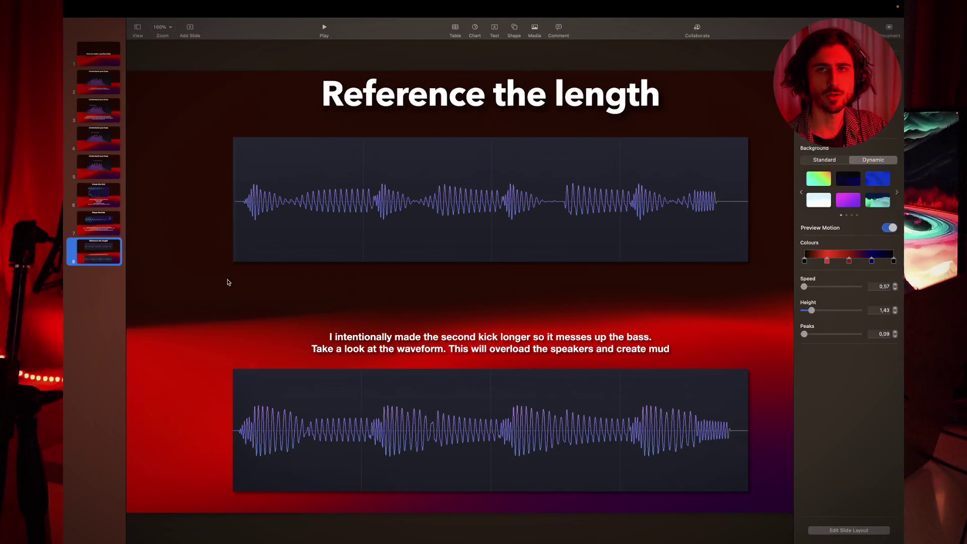
pyautogui.press('super+Tab')
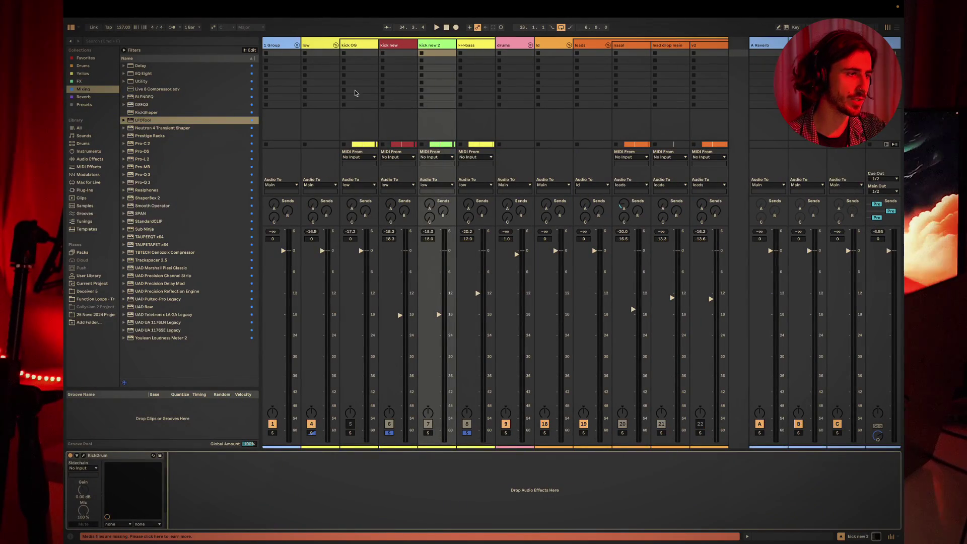
# - Enable Saturn 2 on the low group, view its Old Tape band settings, and play kick new with the bass
pyautogui.click(317, 45)
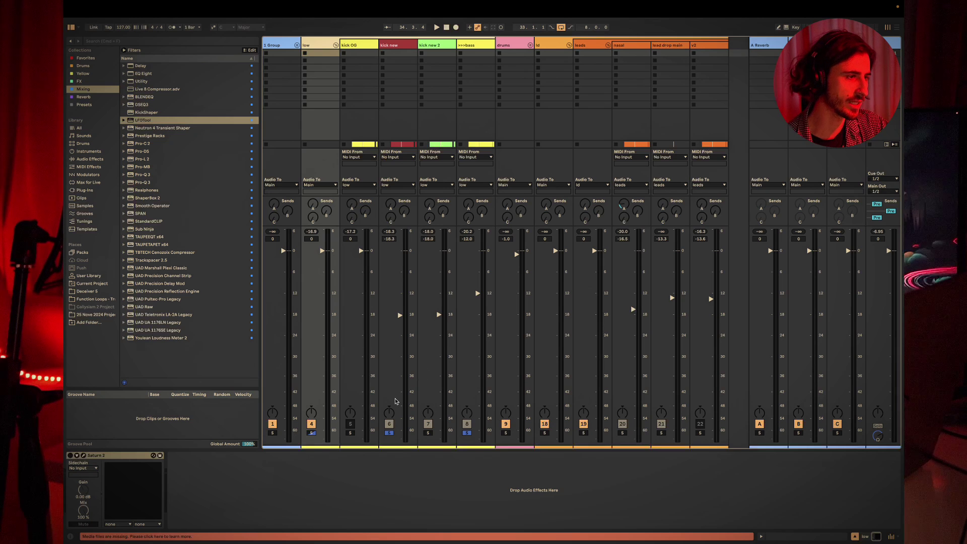
pyautogui.press('space')
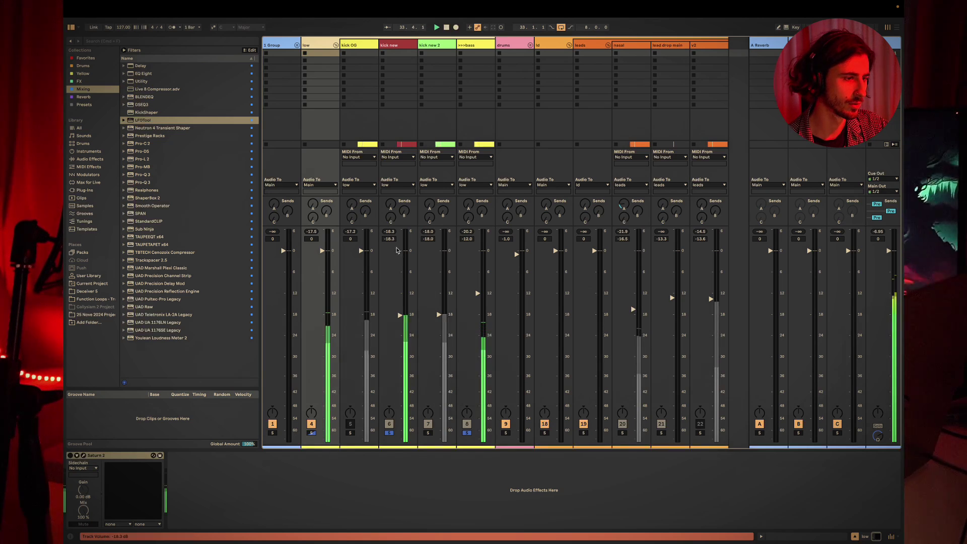
pyautogui.click(70, 455)
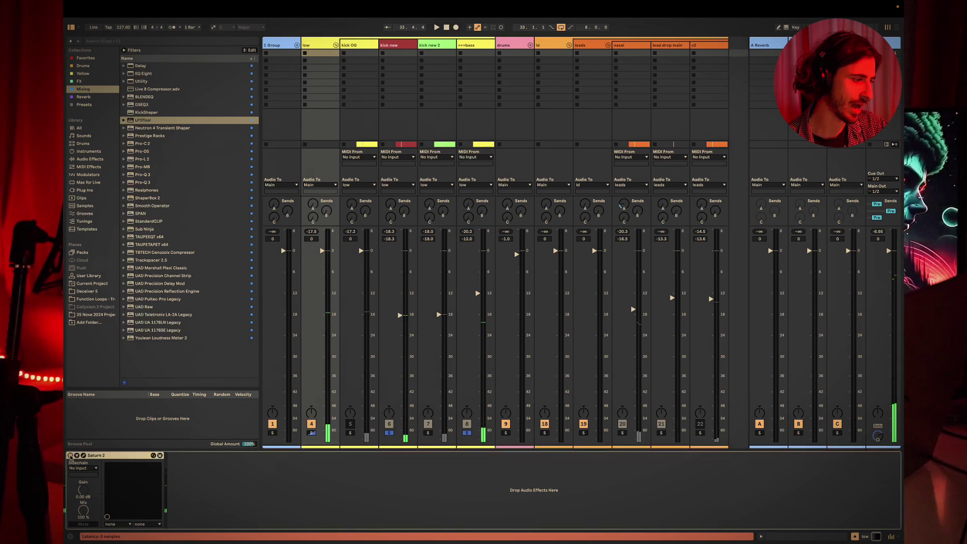
pyautogui.click(83, 456)
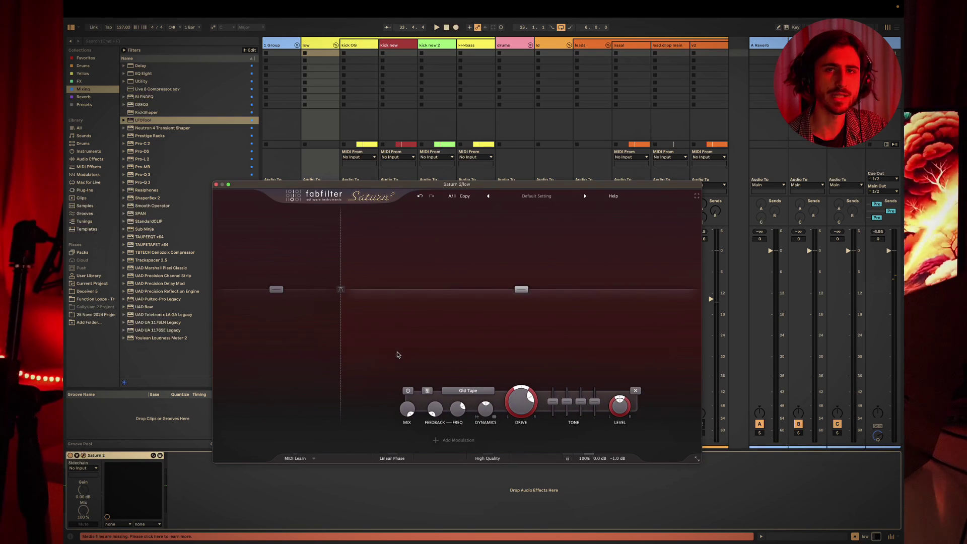
pyautogui.press('space')
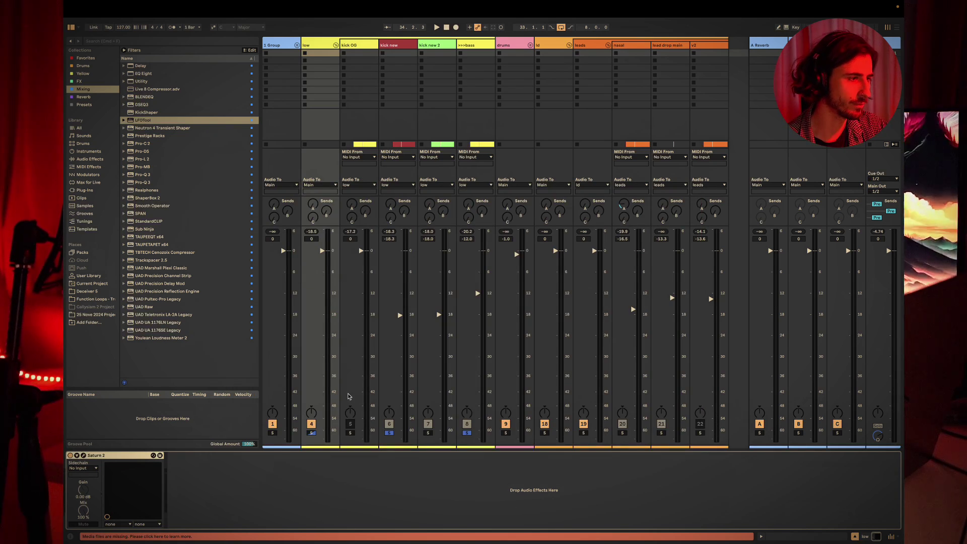
# - Audition kick new 2 with the bass through the low group, both with Saturn 2 active and with it bypassed
pyautogui.press('space')
pyautogui.click(428, 433)
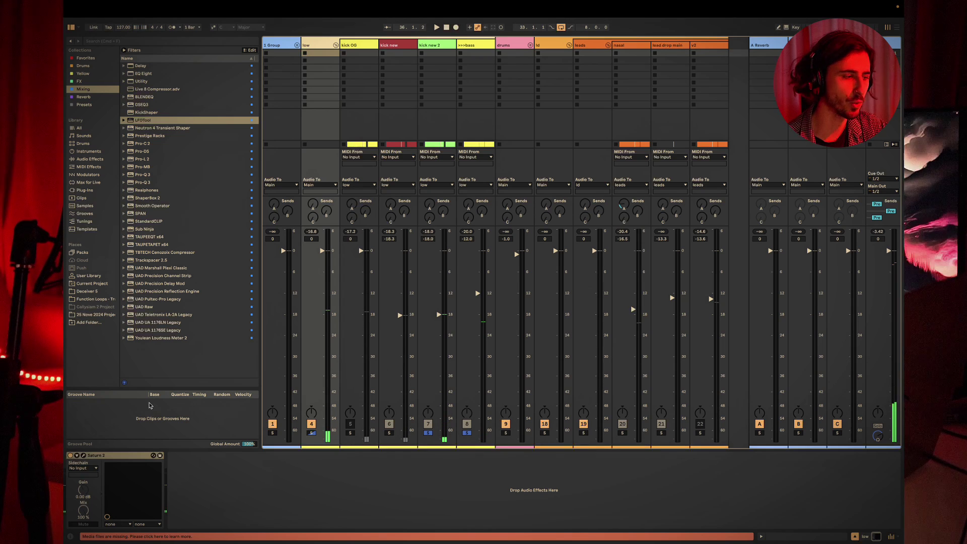
pyautogui.press('space')
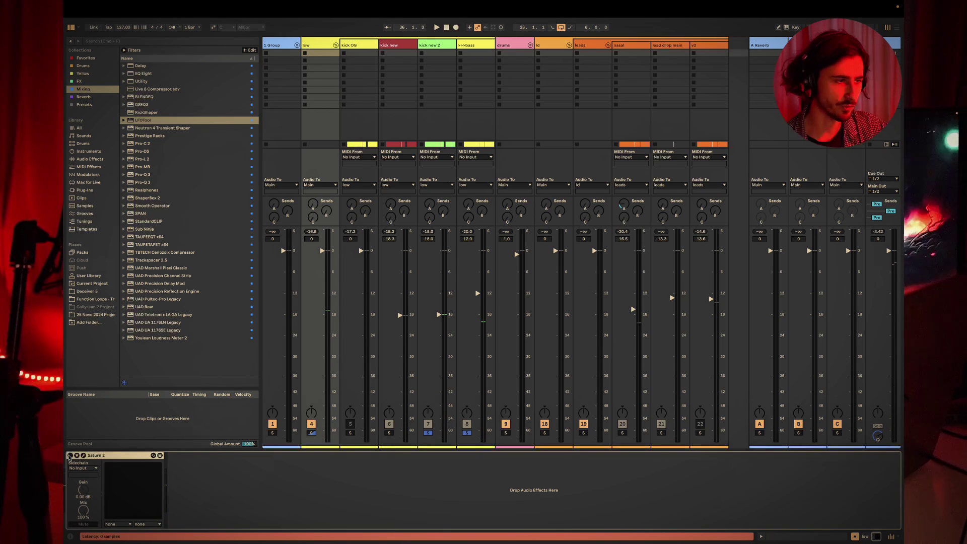
pyautogui.press('space')
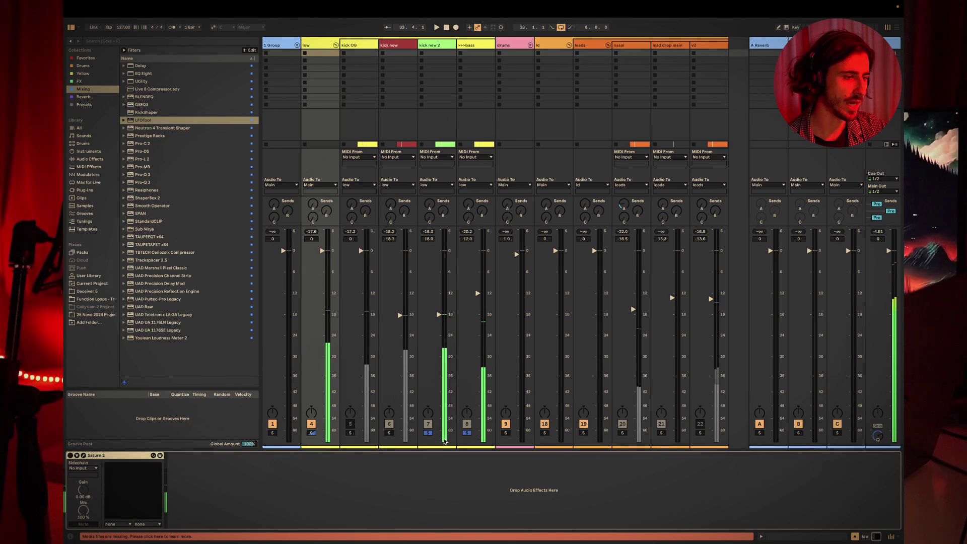
# - Enable the Cenozoix compressor and Saturn 2 on kick new, move the compressor window aside, and play the kick with the bass
pyautogui.press('Right')
pyautogui.press('Right')
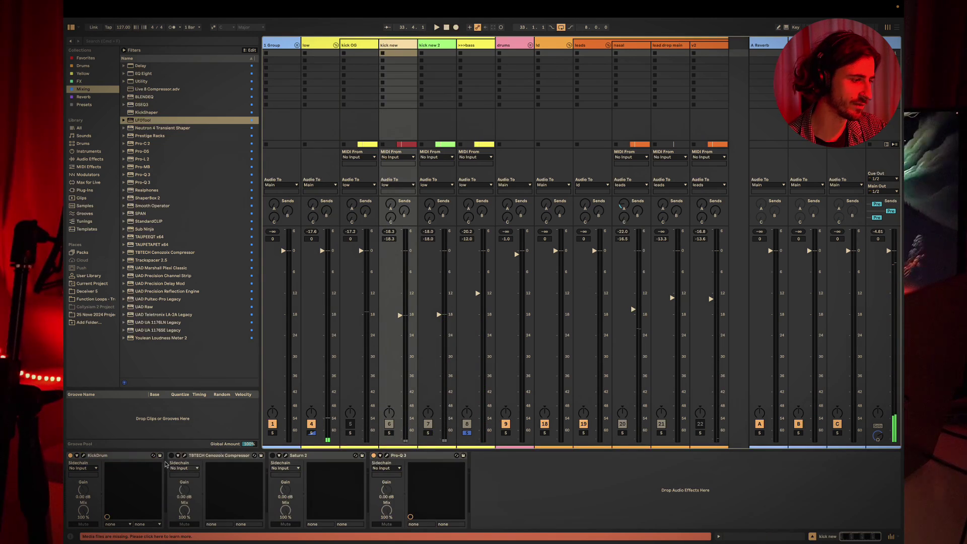
pyautogui.click(254, 455)
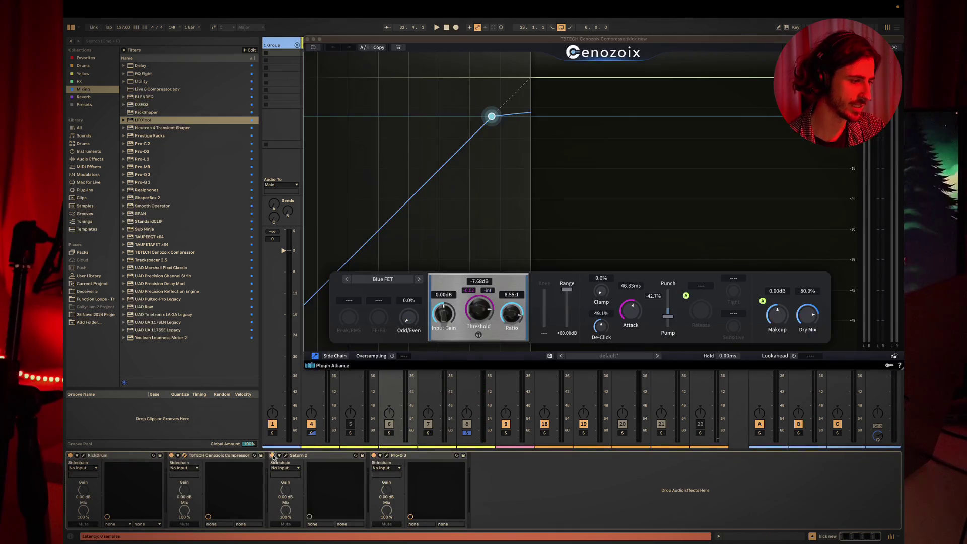
pyautogui.moveTo(543, 39); pyautogui.dragTo(833, 43)
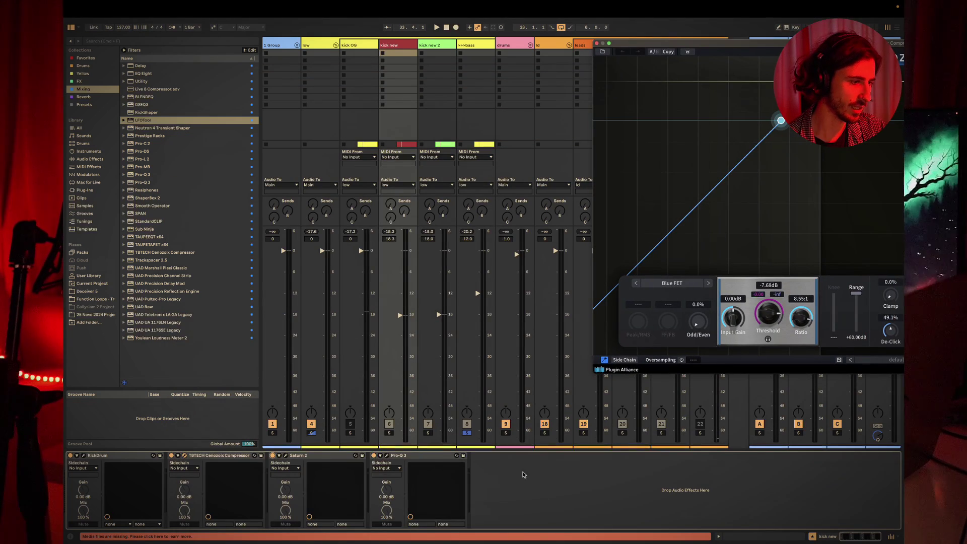
pyautogui.press('space')
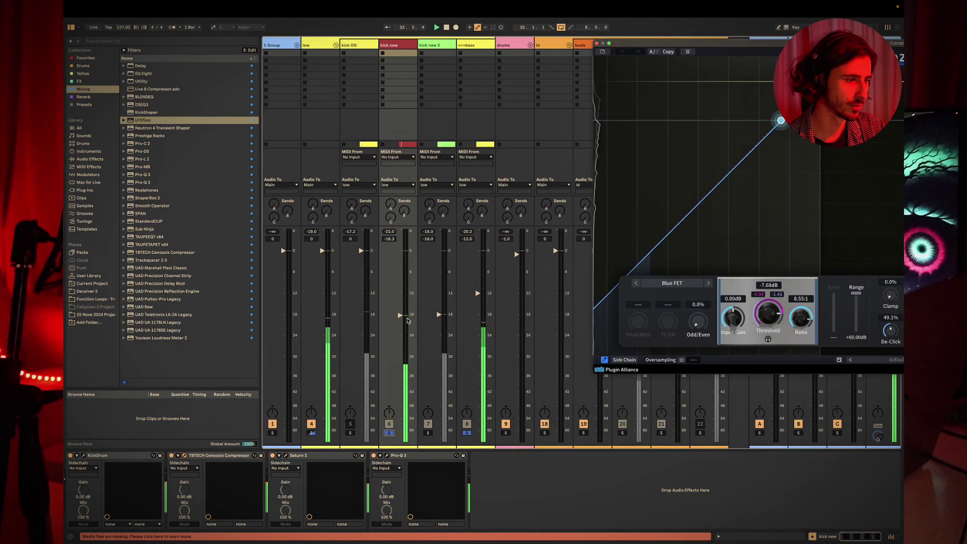
# - Raise kick new's volume to -14.6 dB, bypass its Cenozoix compressor and Saturn 2, and close the compressor window
pyautogui.moveTo(388, 238); pyautogui.dragTo(388, 228)
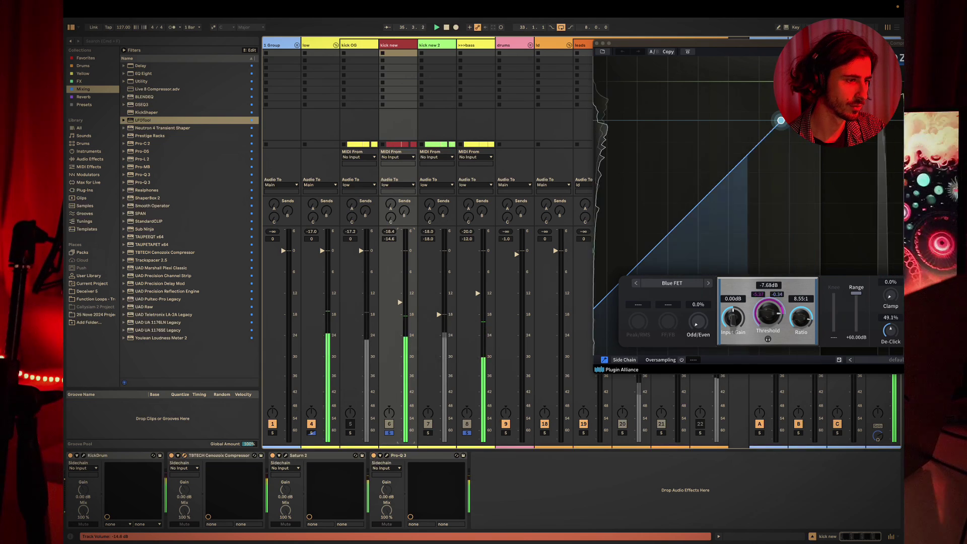
pyautogui.click(496, 511)
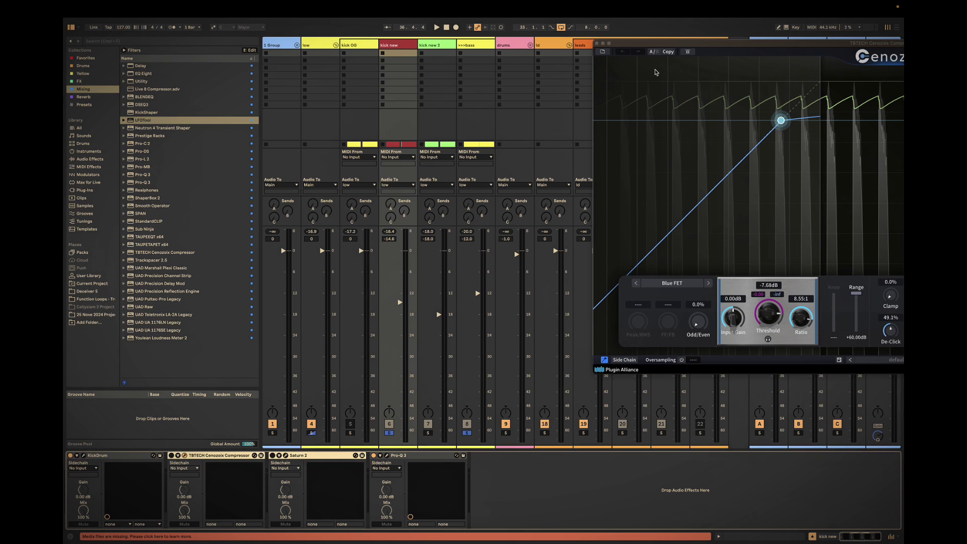
pyautogui.click(596, 43)
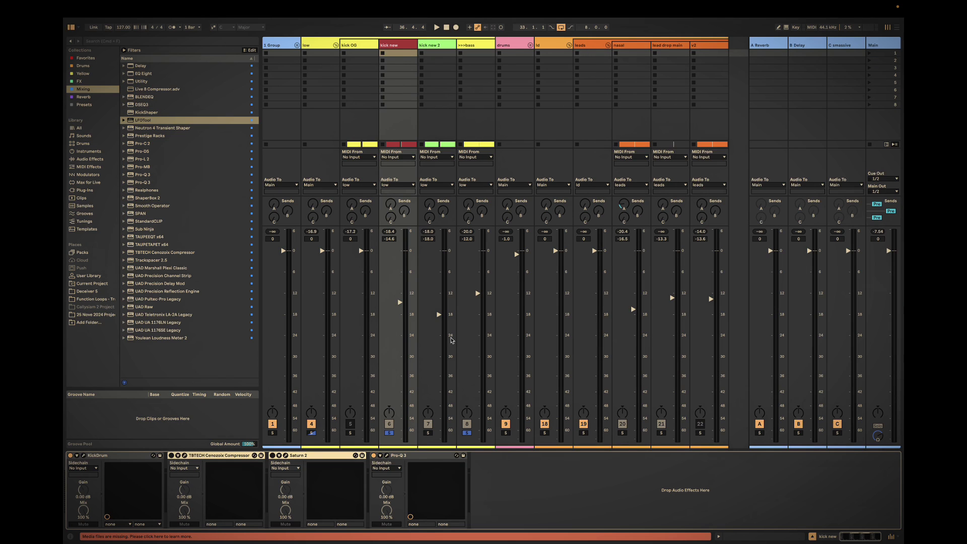